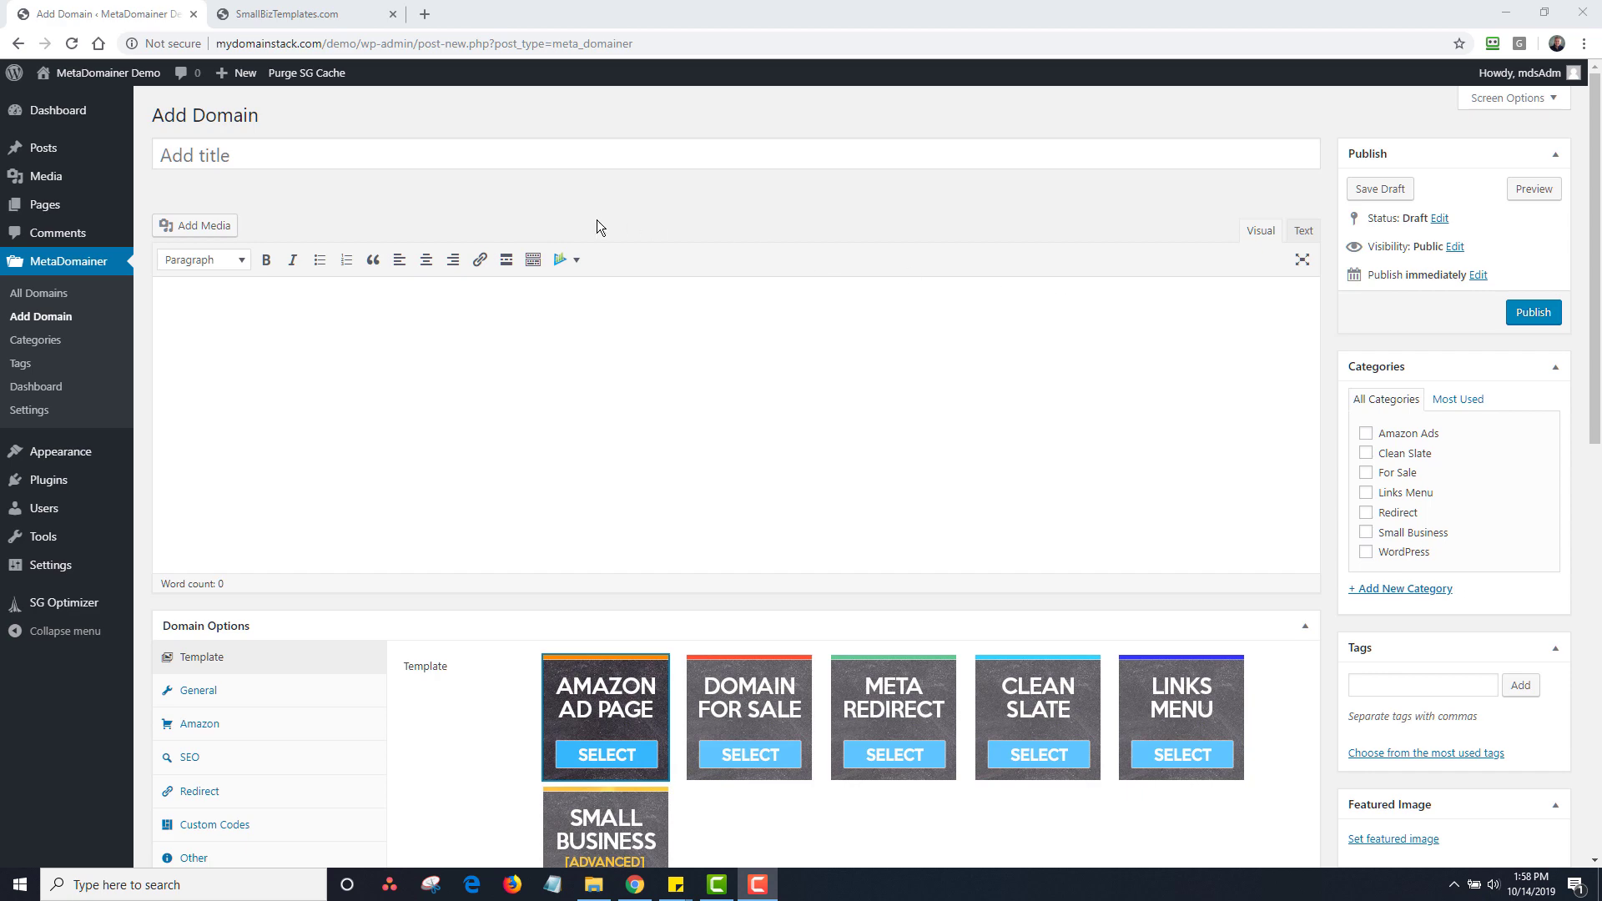
Title the new domain SmallBizTemplates.com.
{"action": "left_click", "coordinate": [403, 155]}
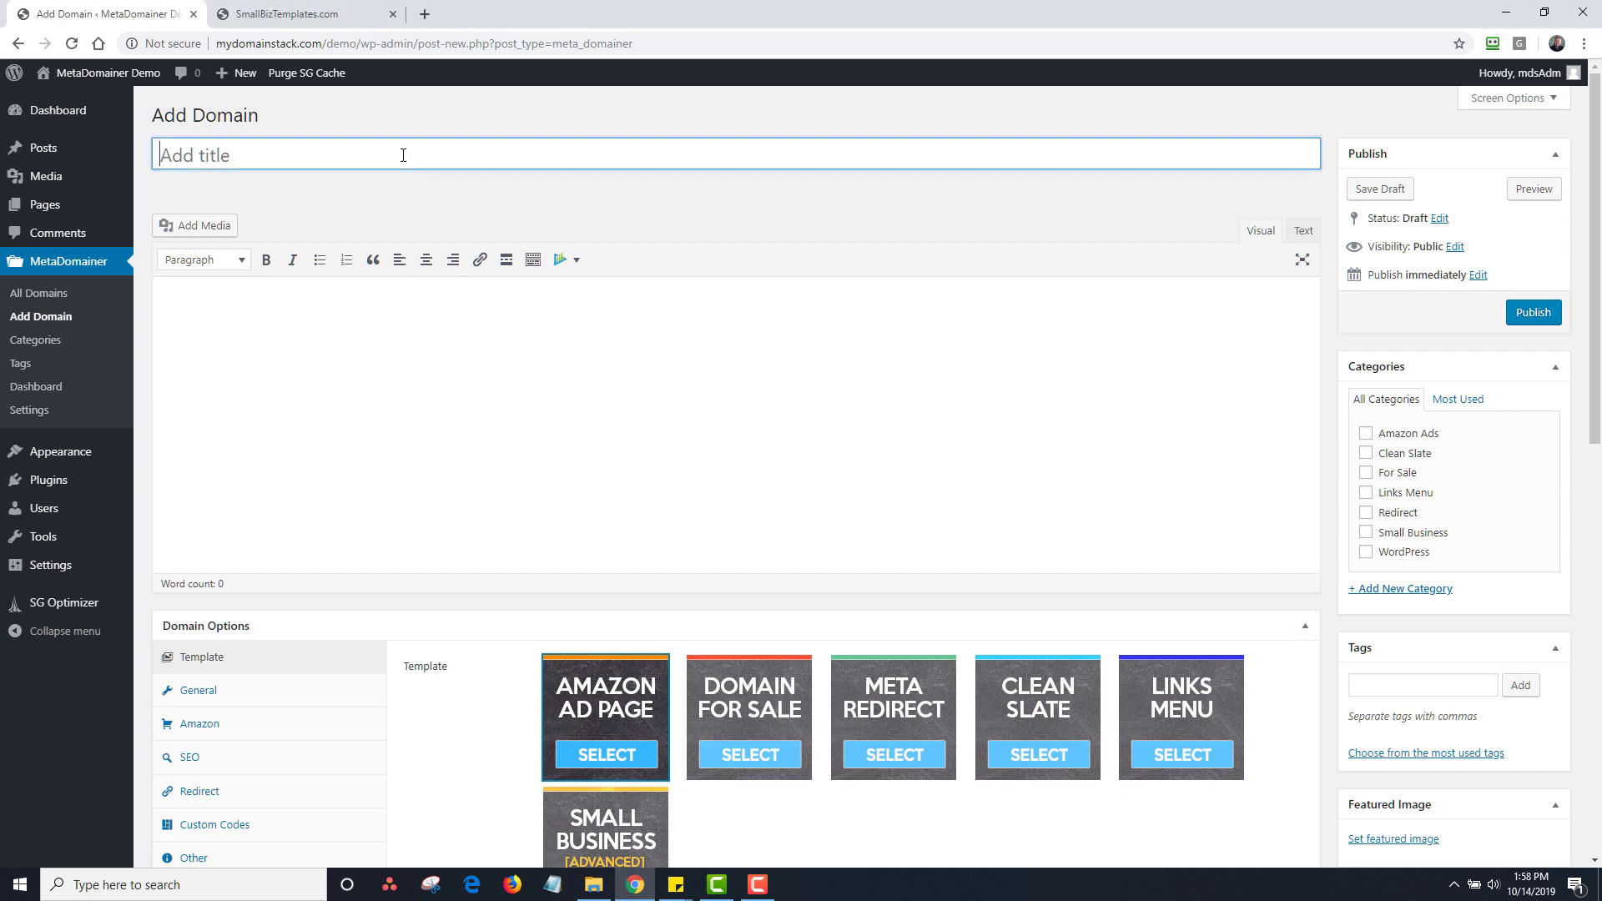
{"action": "type", "text": "SmallBizTemplates.com"}
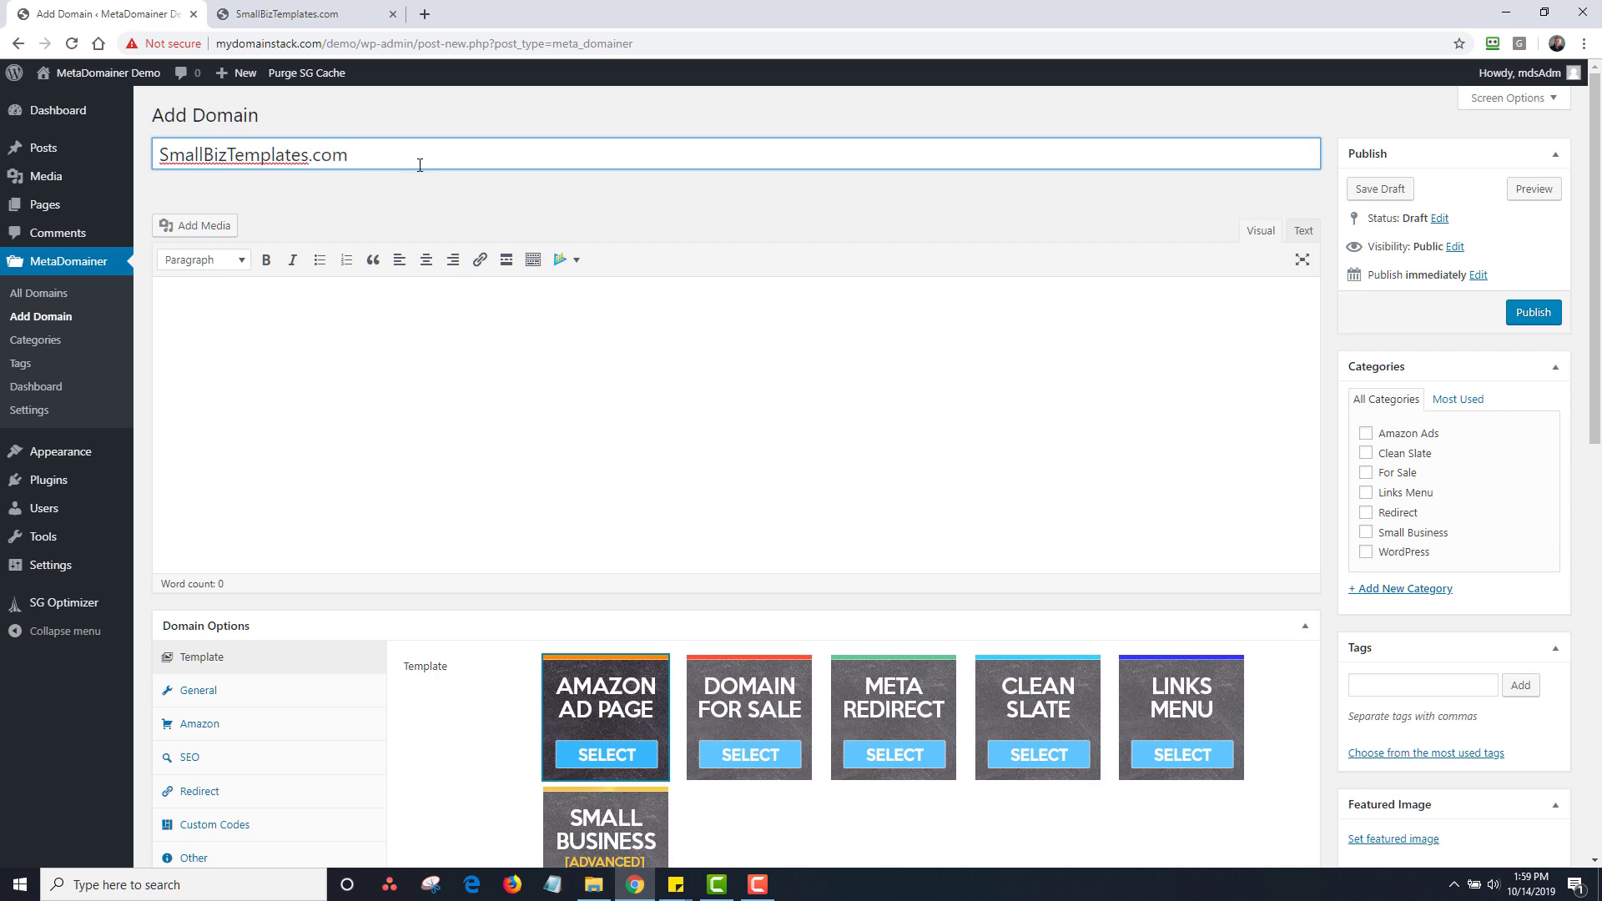
{"action": "left_click", "coordinate": [529, 393]}
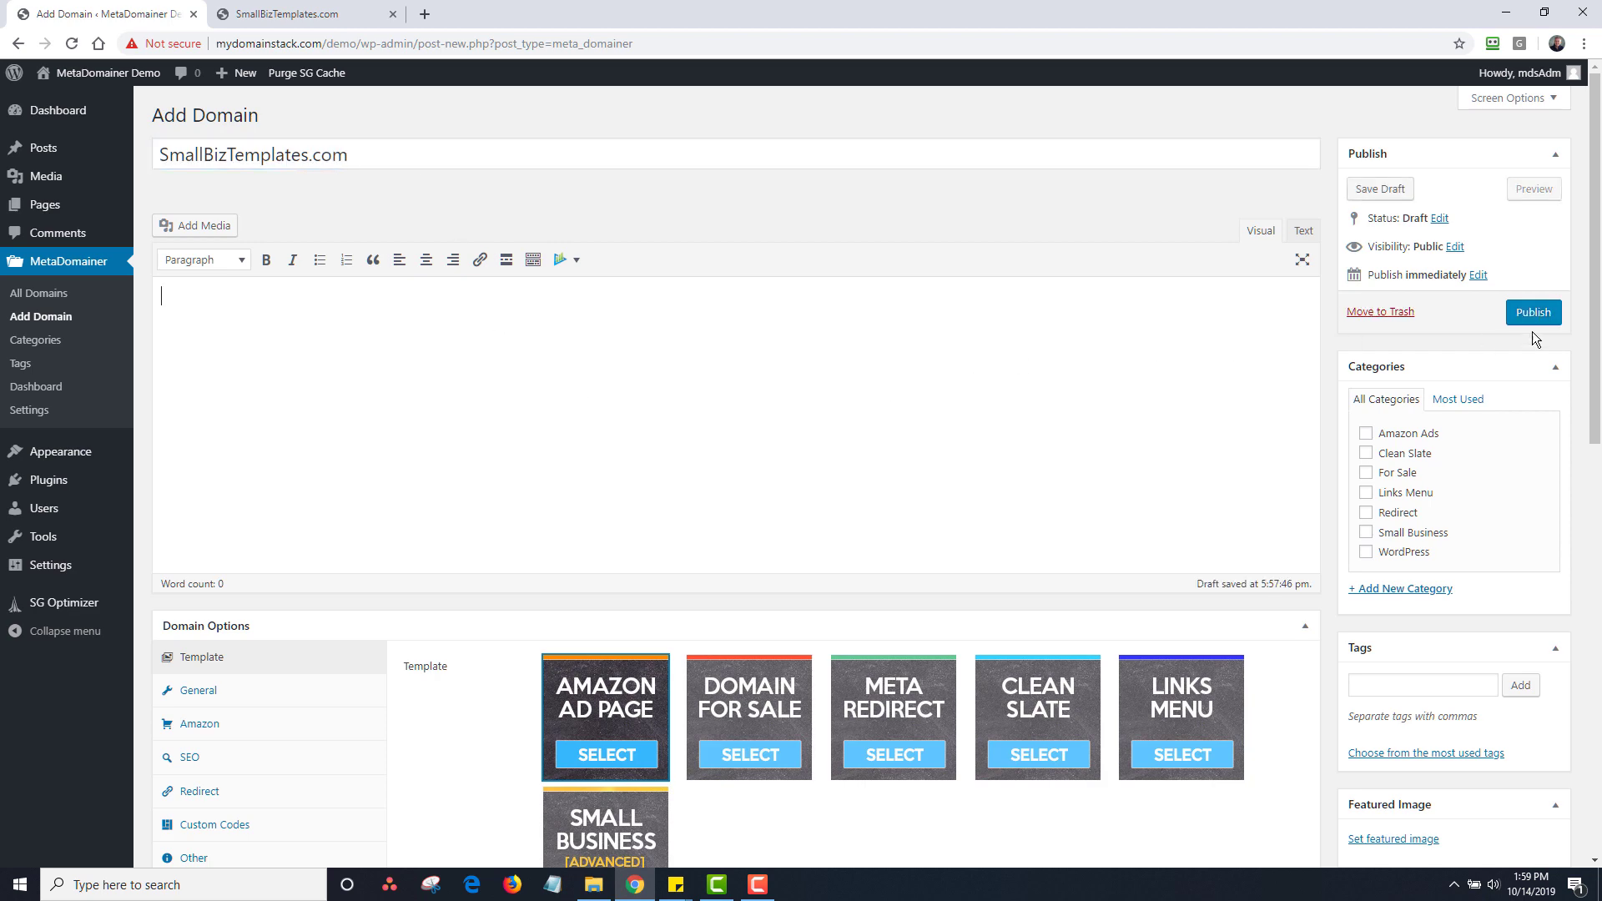
Select the Small Business [Advanced] template for the domain.
{"action": "scroll", "coordinate": [1596, 377], "scroll_direction": "down", "scroll_amount": 2}
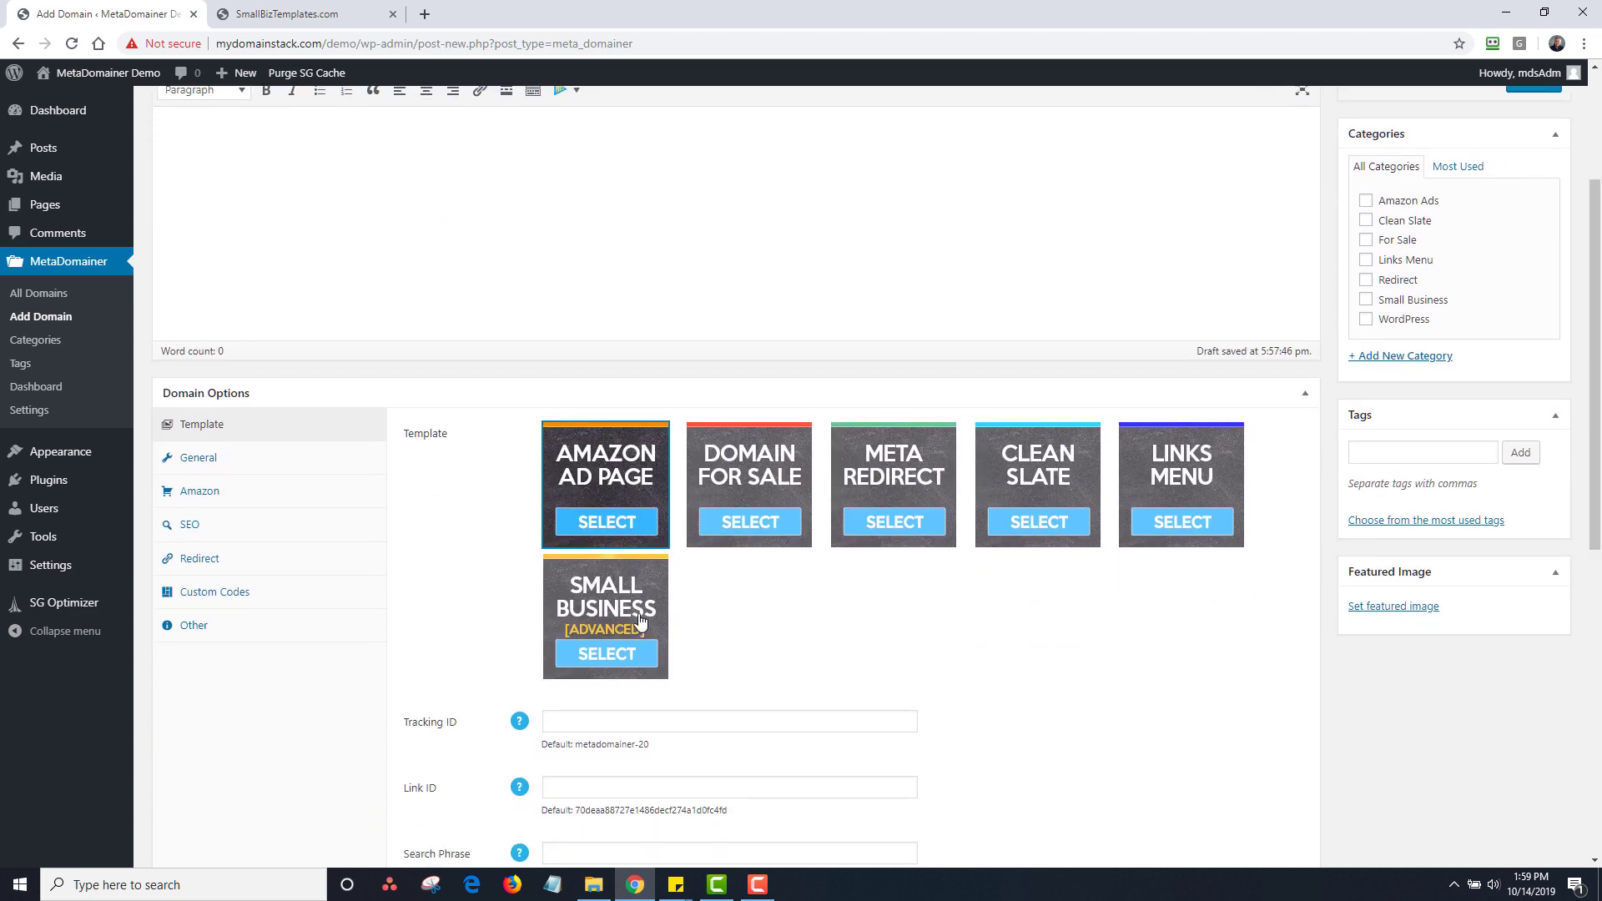
{"action": "left_click", "coordinate": [645, 626]}
{"action": "scroll", "coordinate": [1583, 465], "scroll_direction": "down", "scroll_amount": 2}
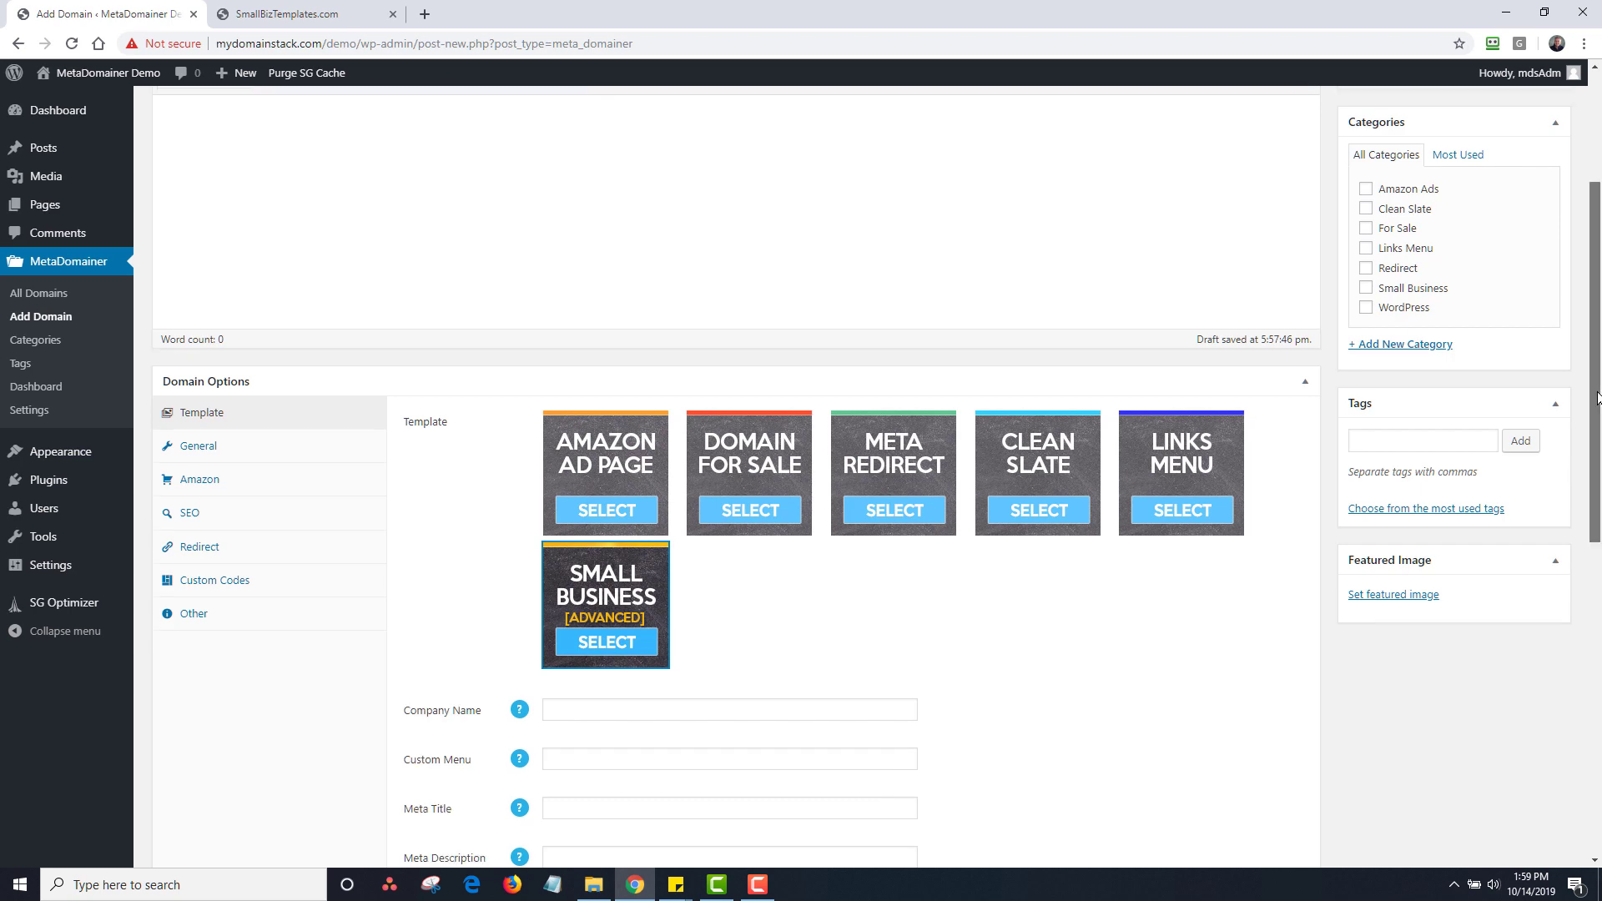
{"action": "scroll", "coordinate": [1584, 476], "scroll_direction": "down", "scroll_amount": 1}
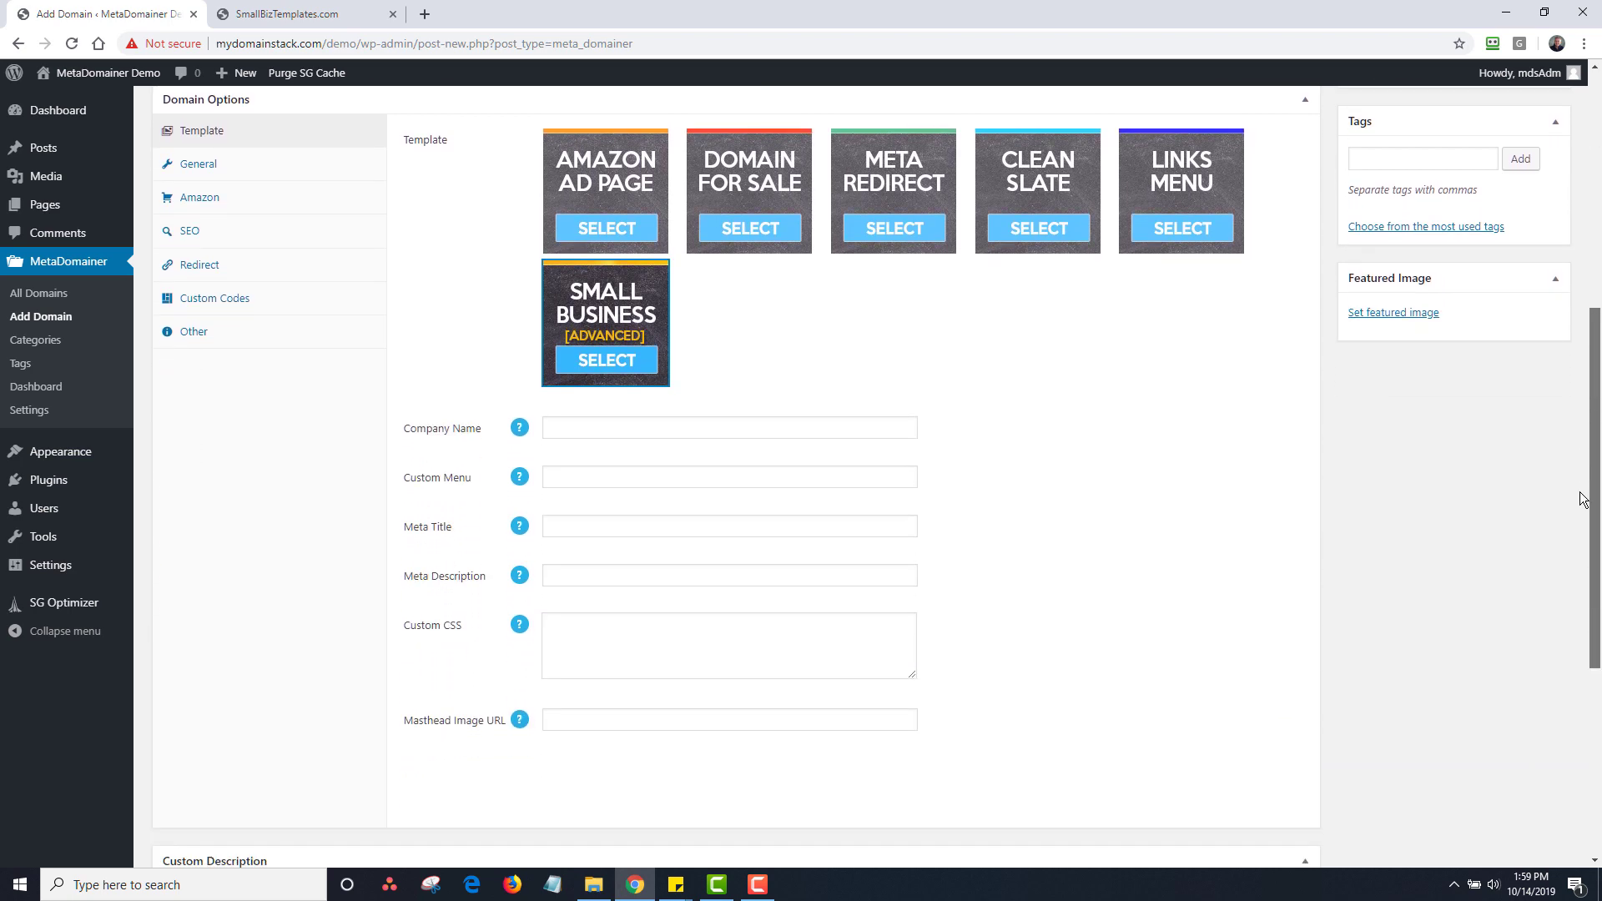
Set the template's company name to Small Biz and publish the domain.
{"action": "left_click", "coordinate": [634, 426]}
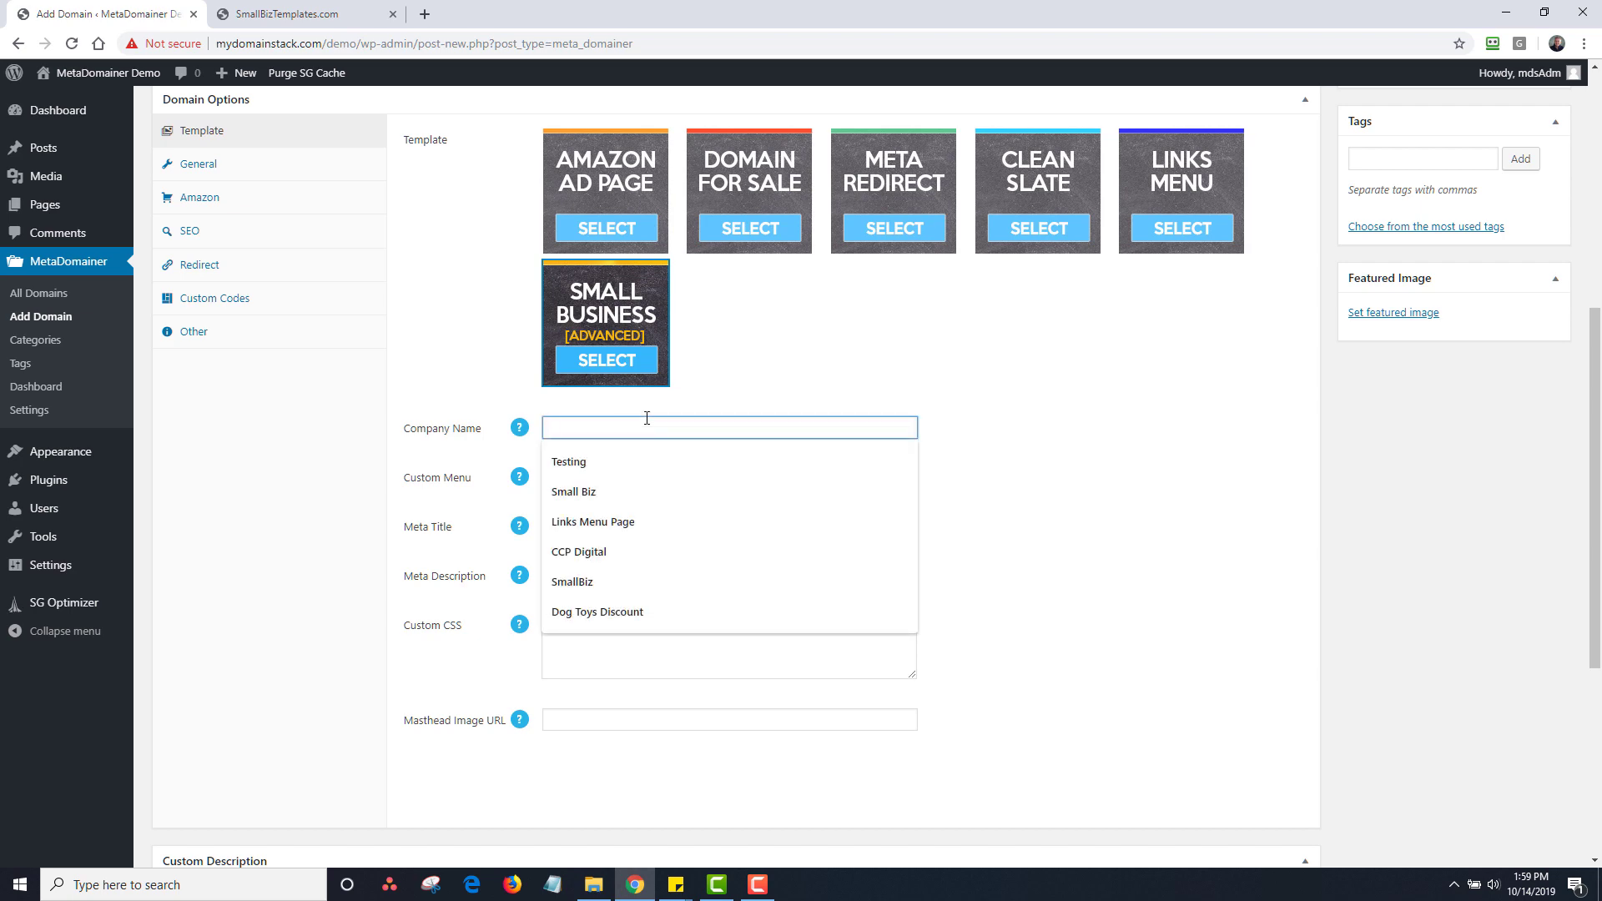
{"action": "left_click", "coordinate": [651, 491]}
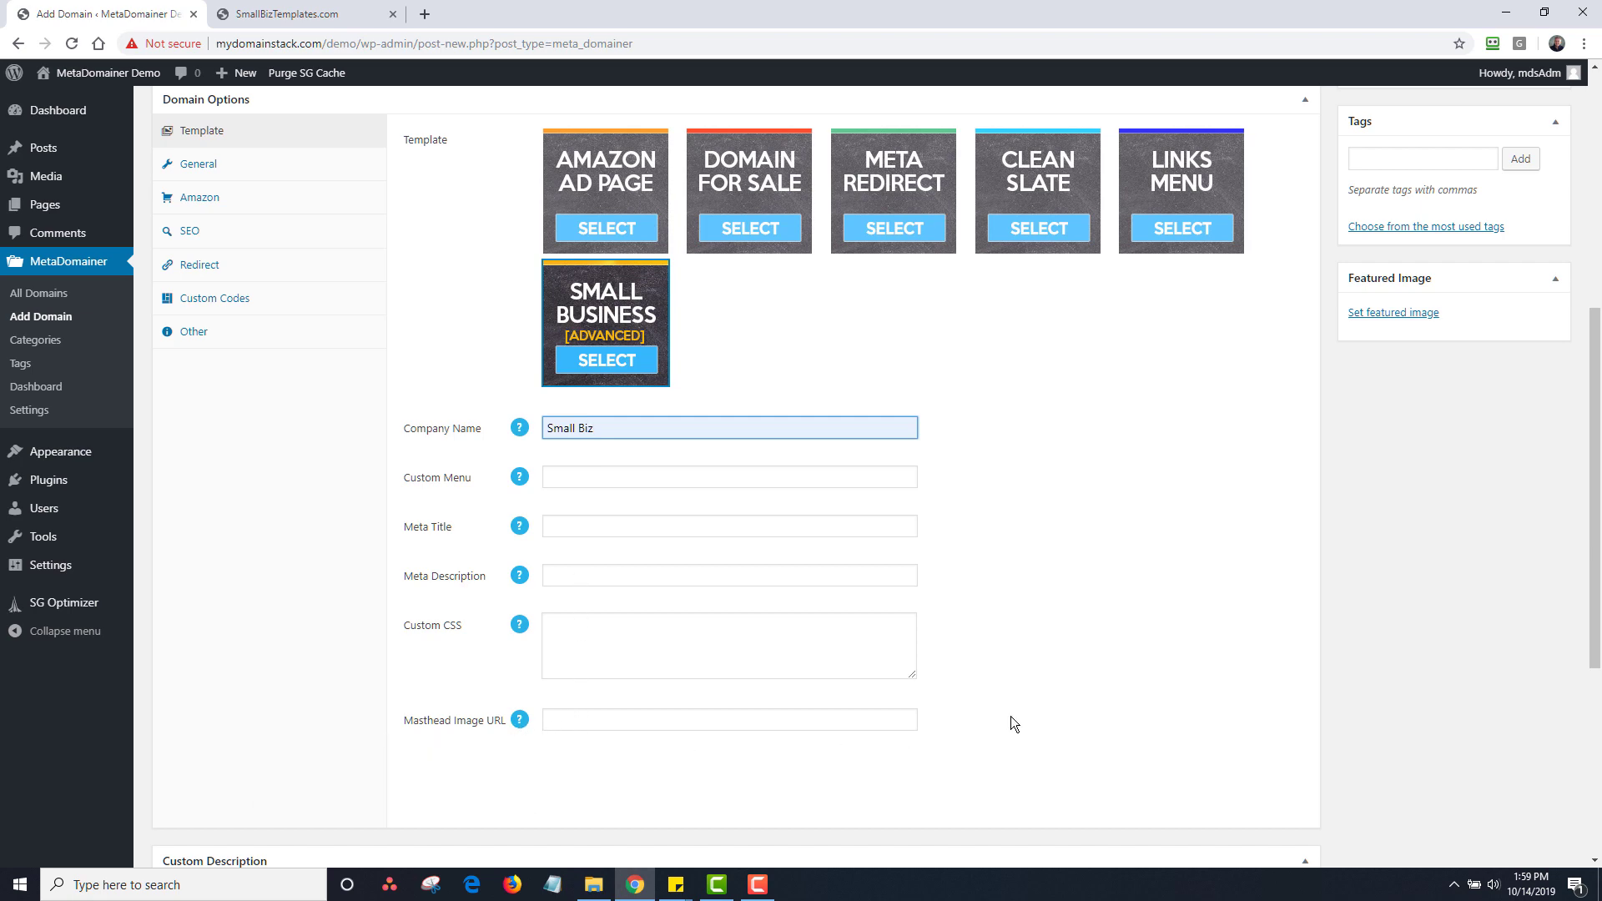
{"action": "left_click_drag", "start_coordinate": [1595, 607], "coordinate": [1580, 488]}
{"action": "scroll", "coordinate": [1580, 488], "scroll_direction": "up", "scroll_amount": 3}
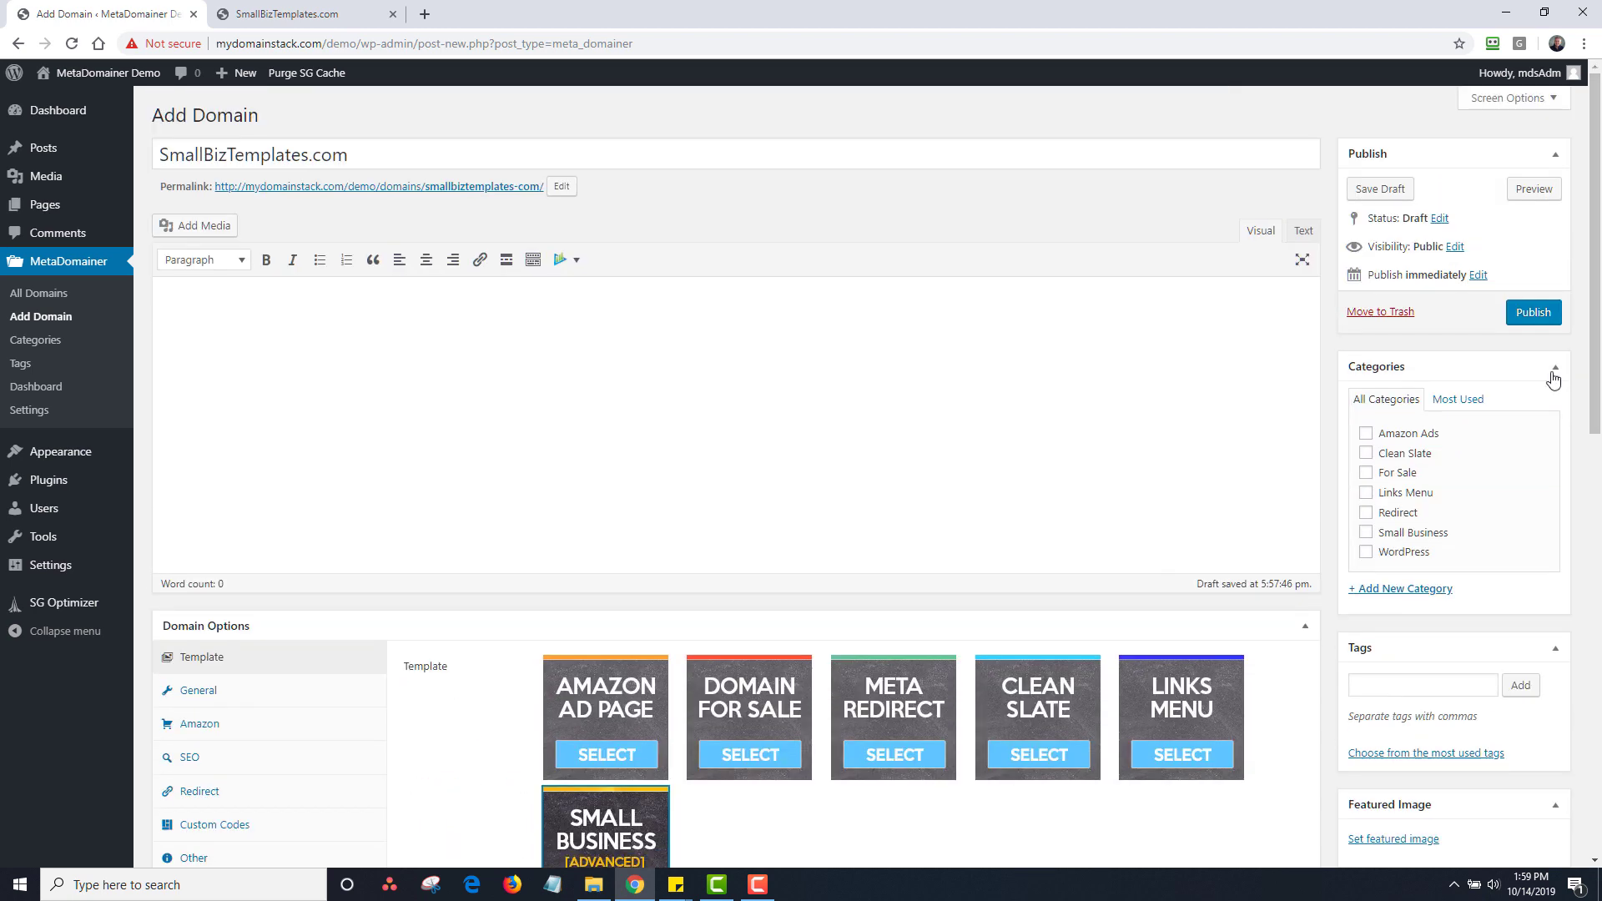
{"action": "left_click", "coordinate": [1527, 322]}
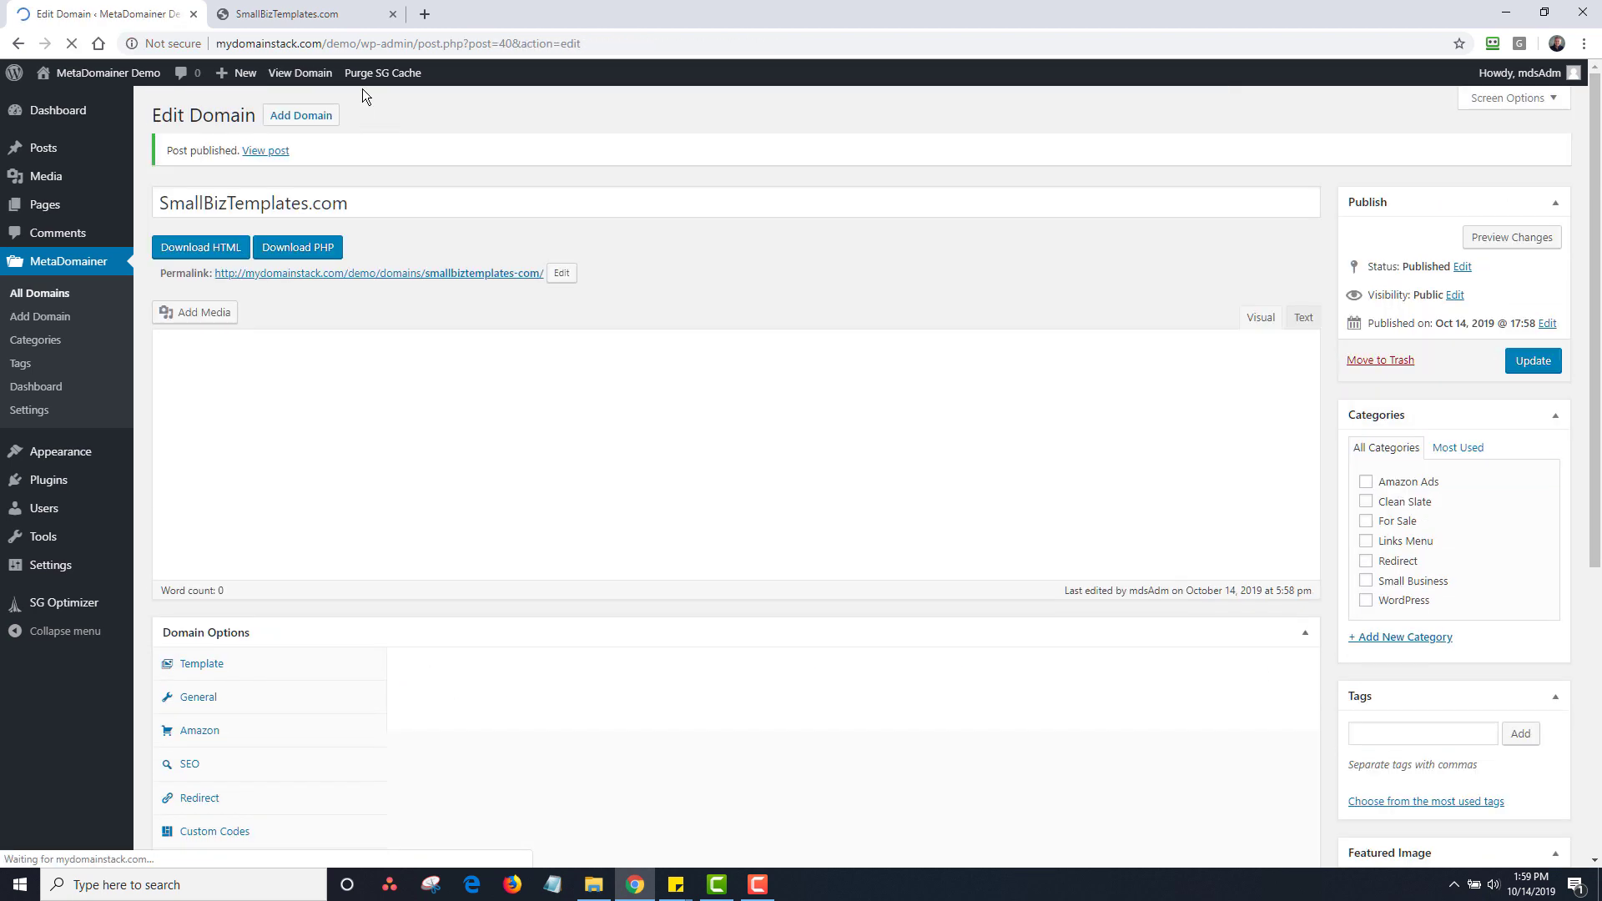
Close the old SmallBizTemplates.com page and open the newly published domain's permalink in a new tab.
{"action": "left_click", "coordinate": [394, 14]}
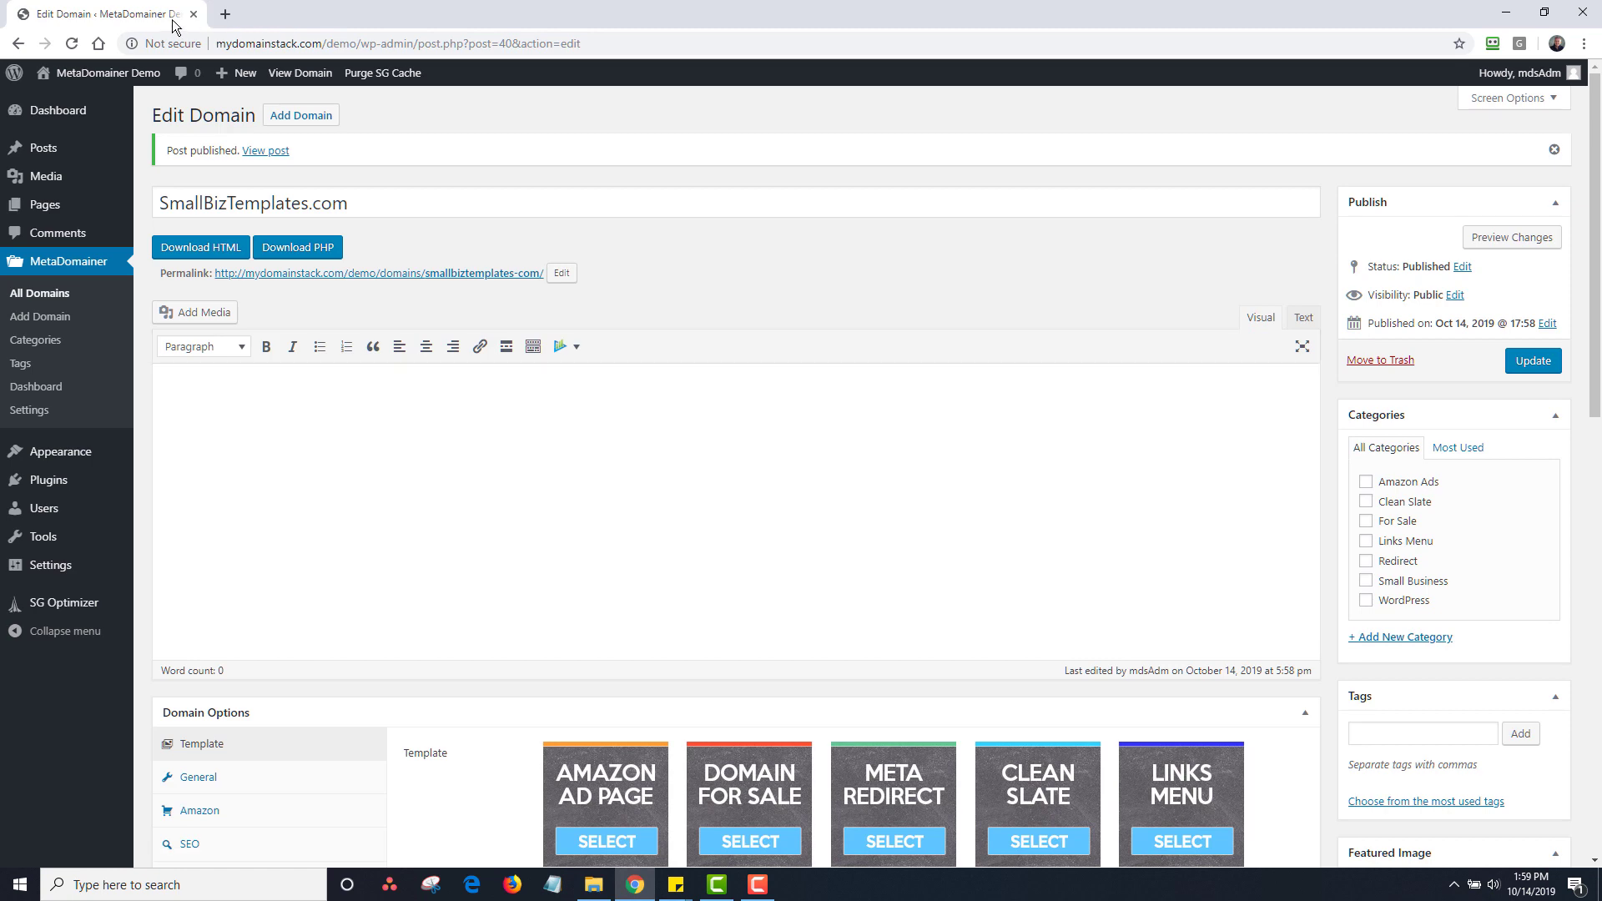
{"action": "right_click", "coordinate": [358, 275]}
{"action": "left_click", "coordinate": [429, 286]}
{"action": "left_click", "coordinate": [287, 14]}
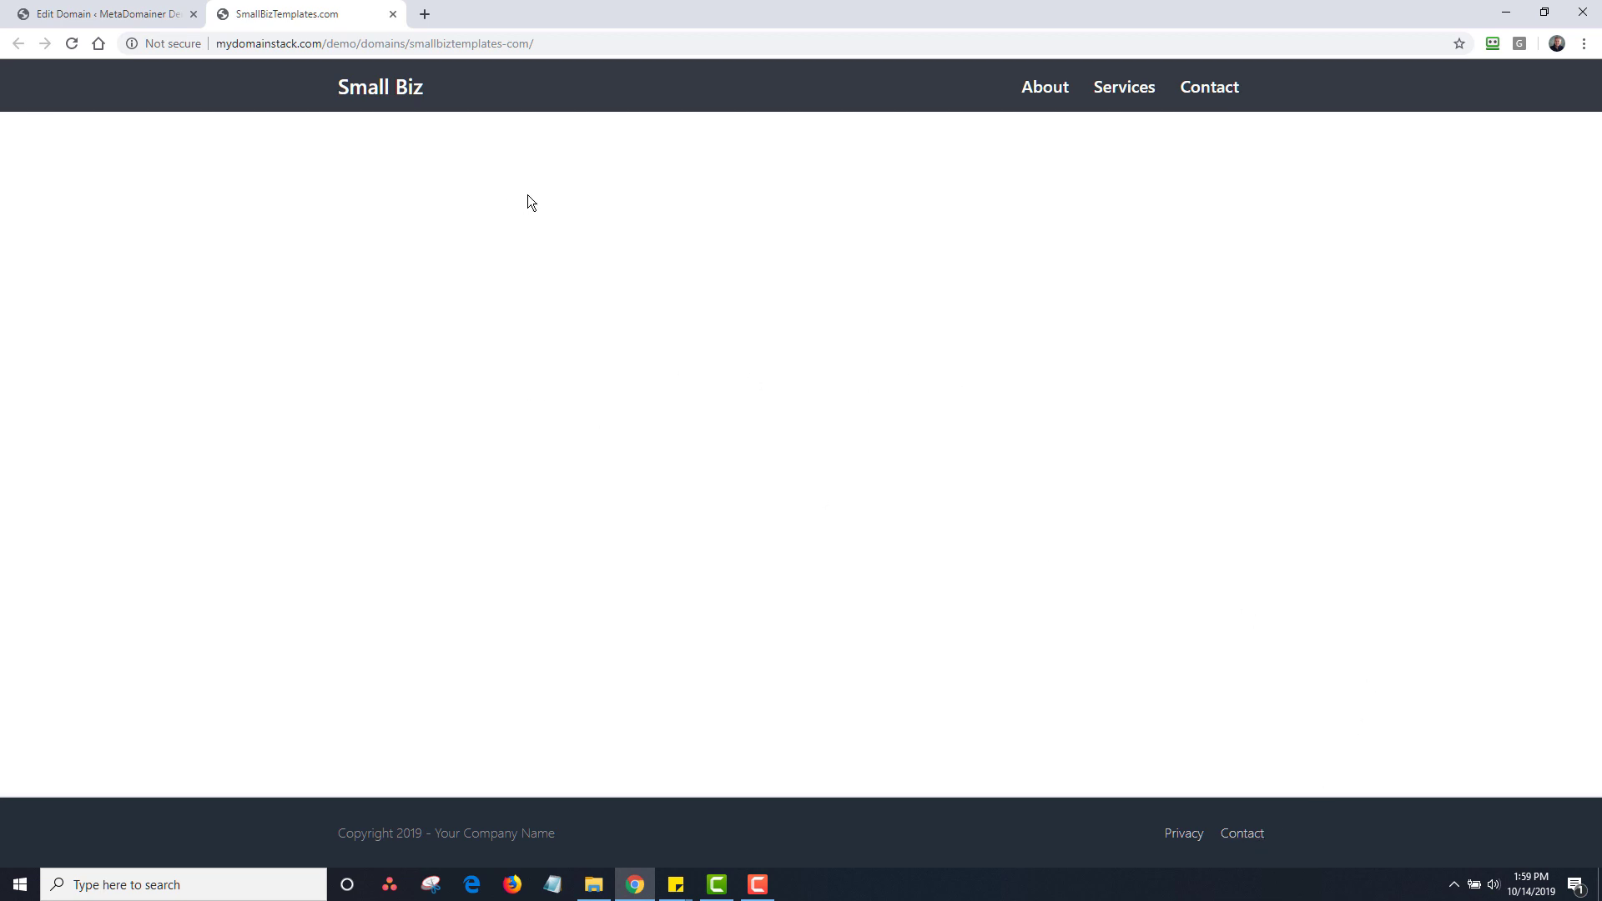
Insert the Small Biz 1 layout into the domain's content and update the domain.
{"action": "left_click", "coordinate": [137, 18]}
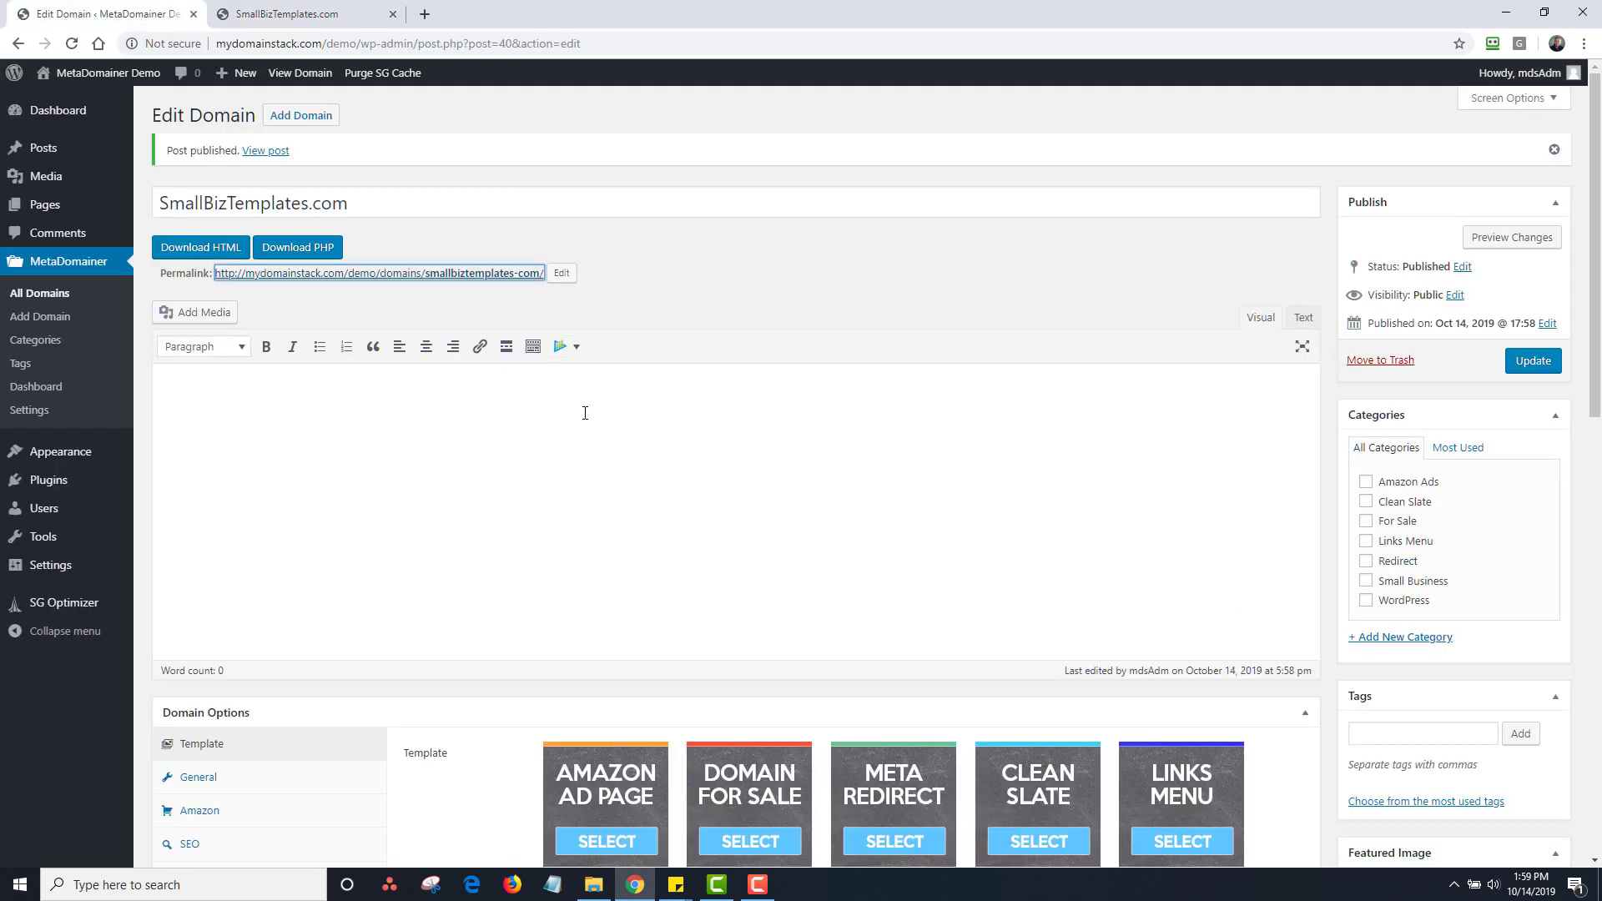
{"action": "left_click", "coordinate": [576, 354]}
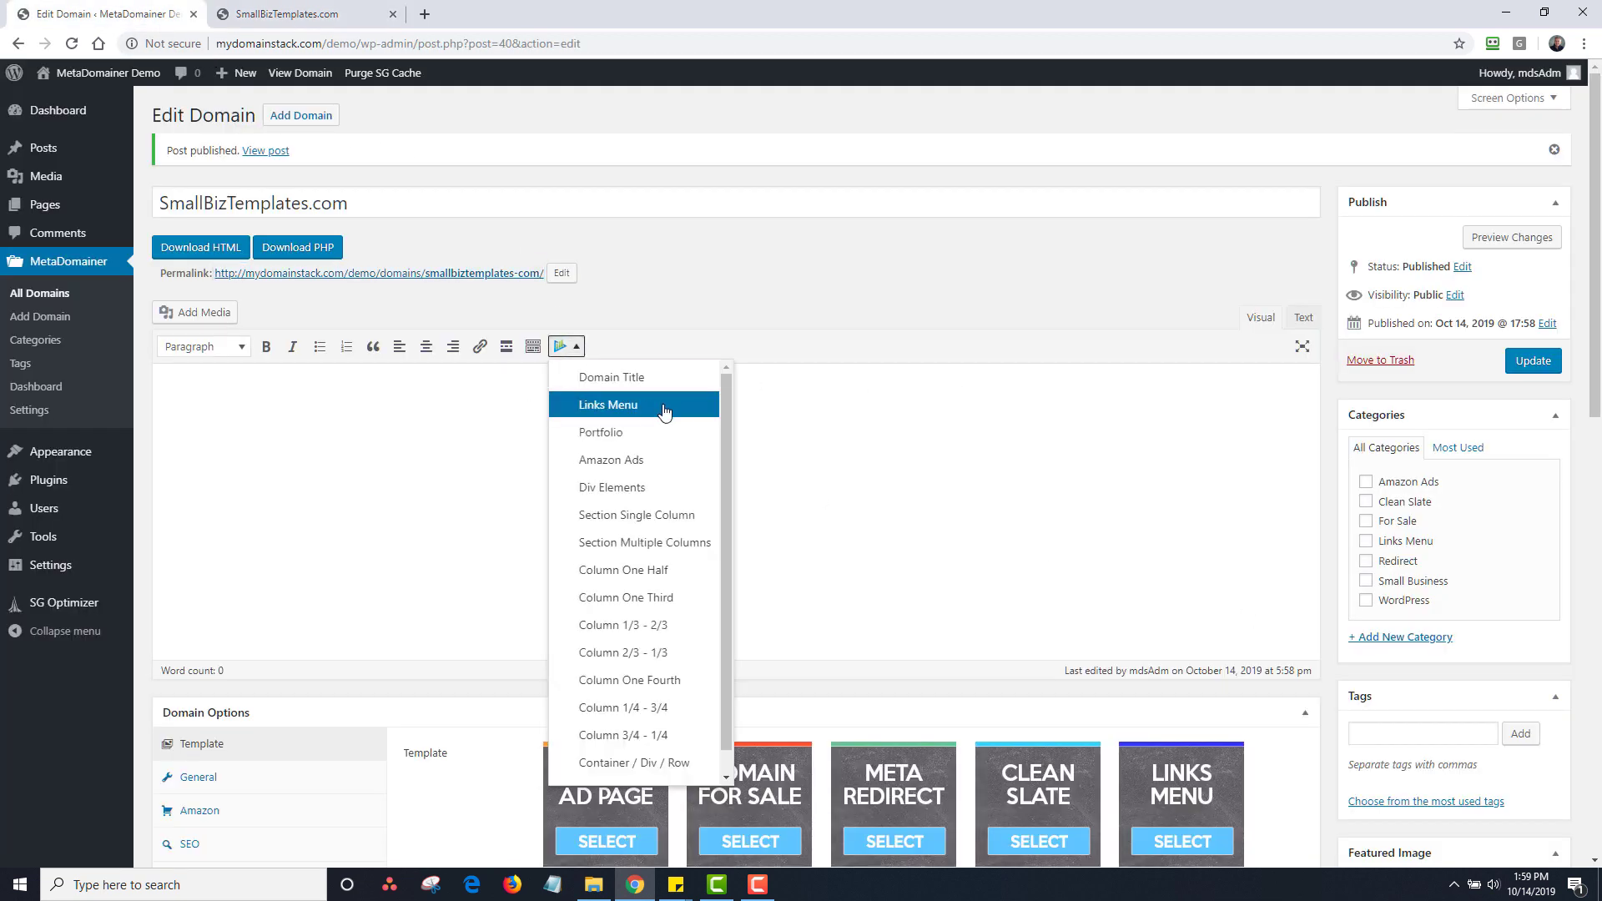
{"action": "scroll", "coordinate": [727, 401], "scroll_direction": "down", "scroll_amount": 3}
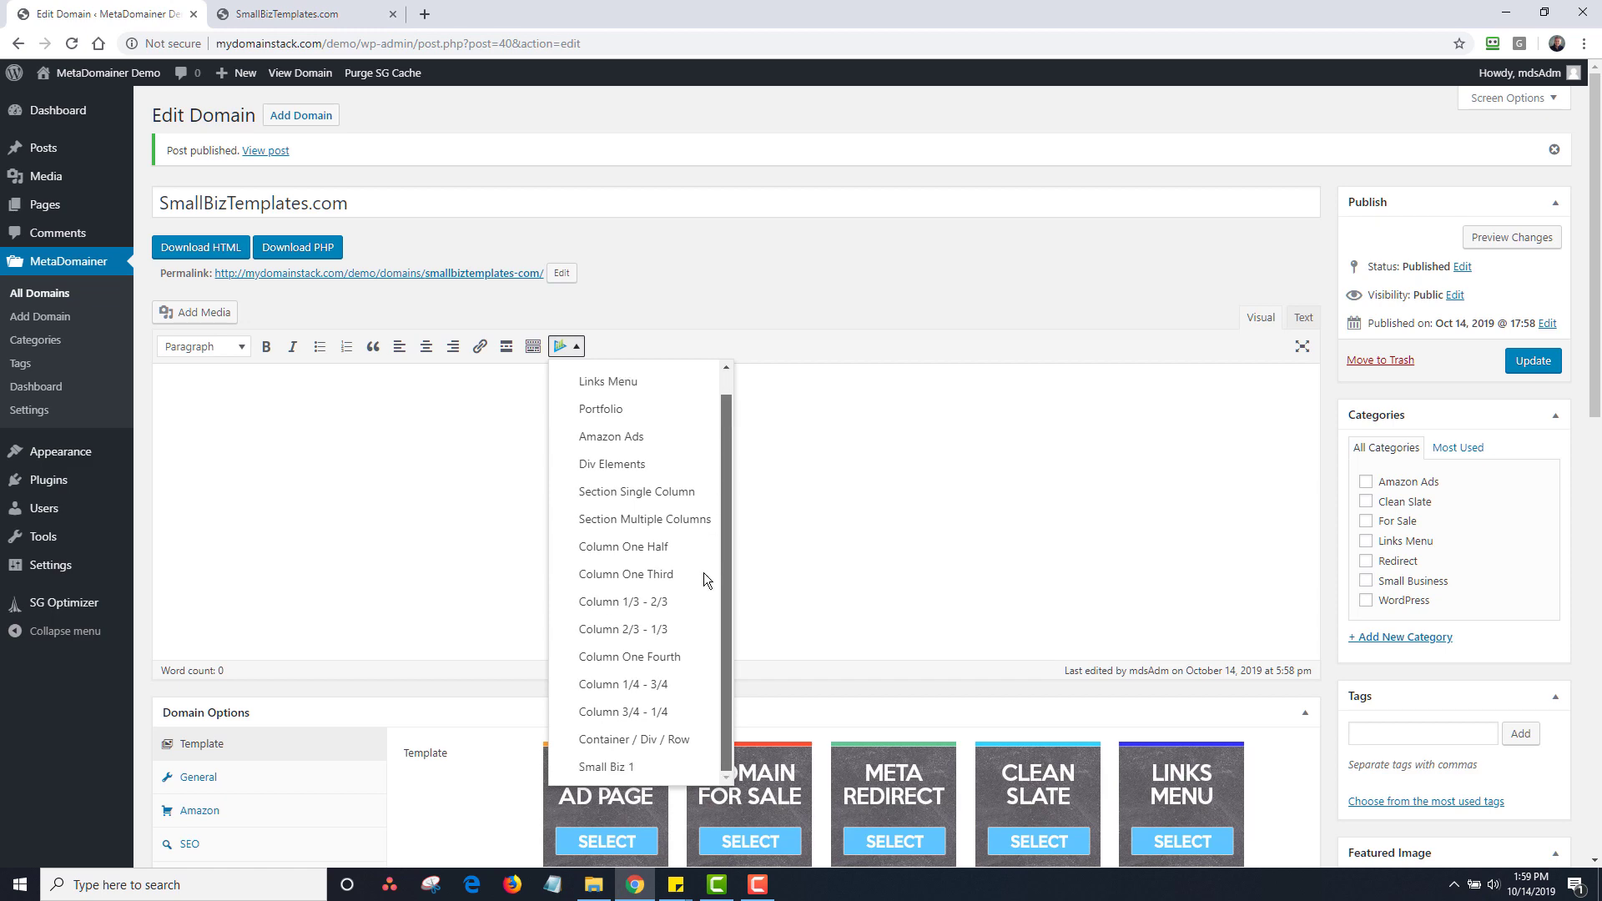
{"action": "left_click", "coordinate": [660, 762]}
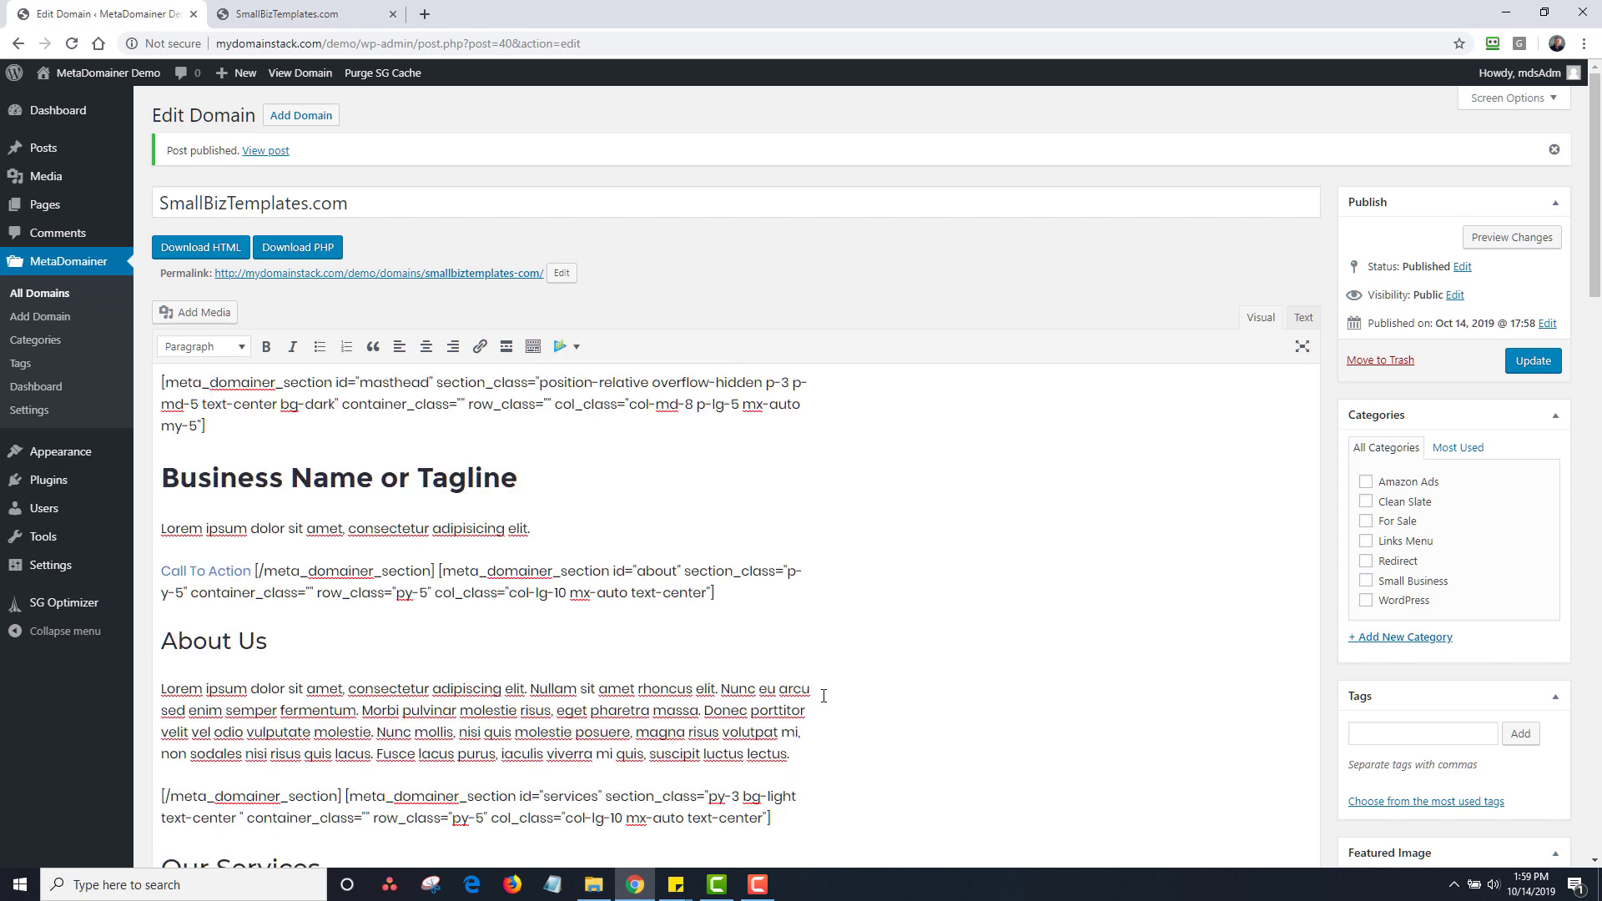
{"action": "left_click", "coordinate": [1535, 367]}
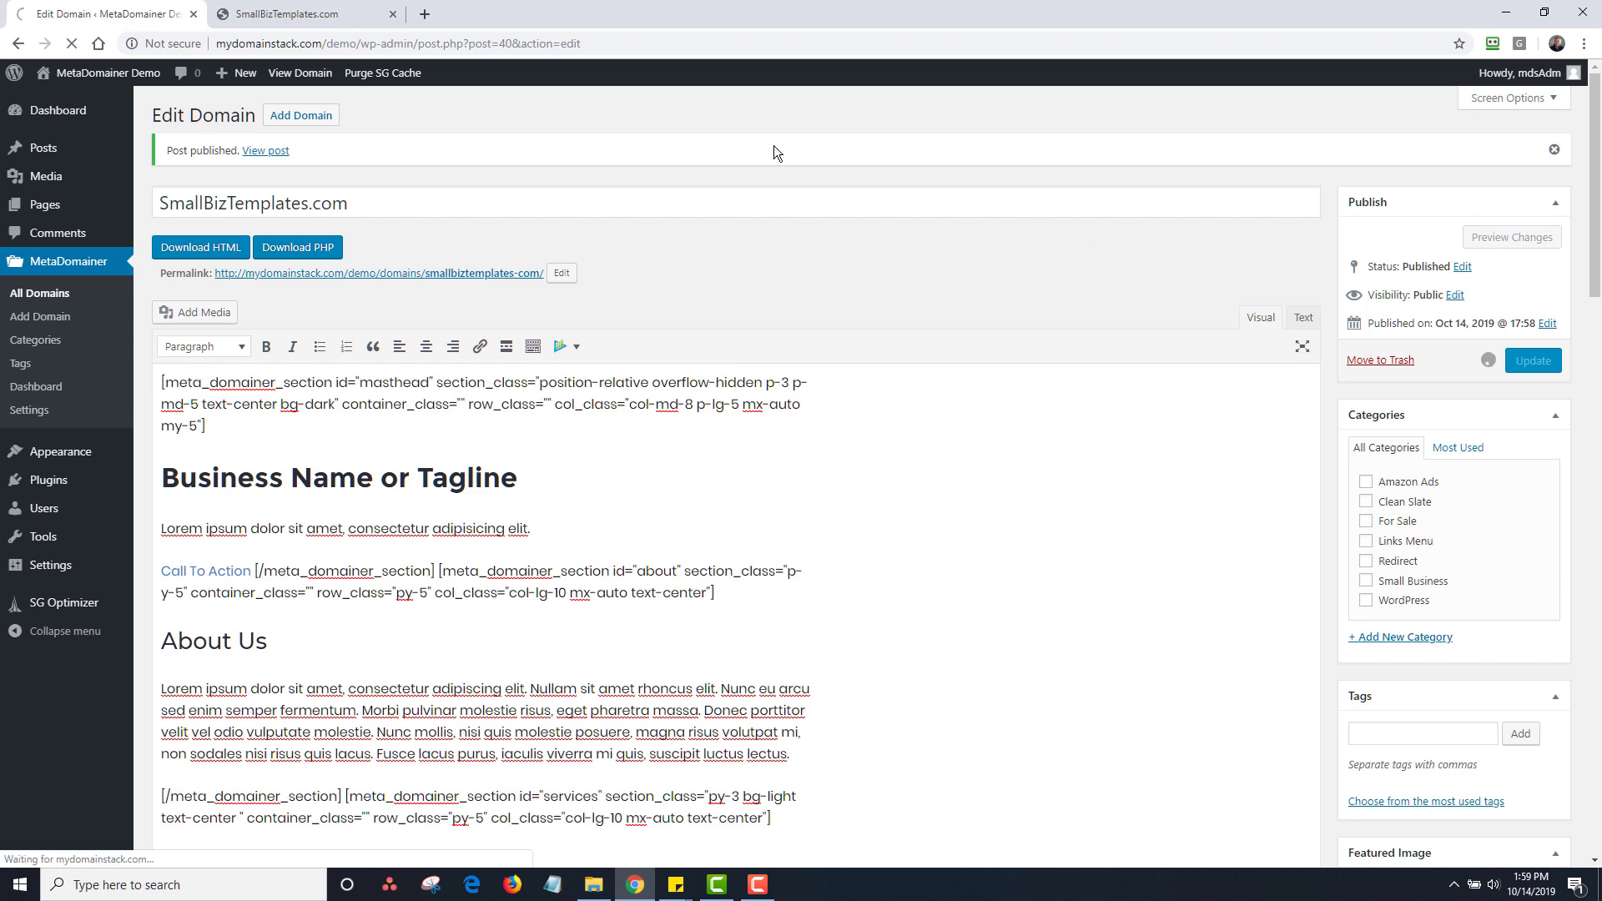
Reload the live SmallBizTemplates.com page and review its masthead, About Us, Our Services and Contact Us sections.
{"action": "left_click", "coordinate": [301, 14]}
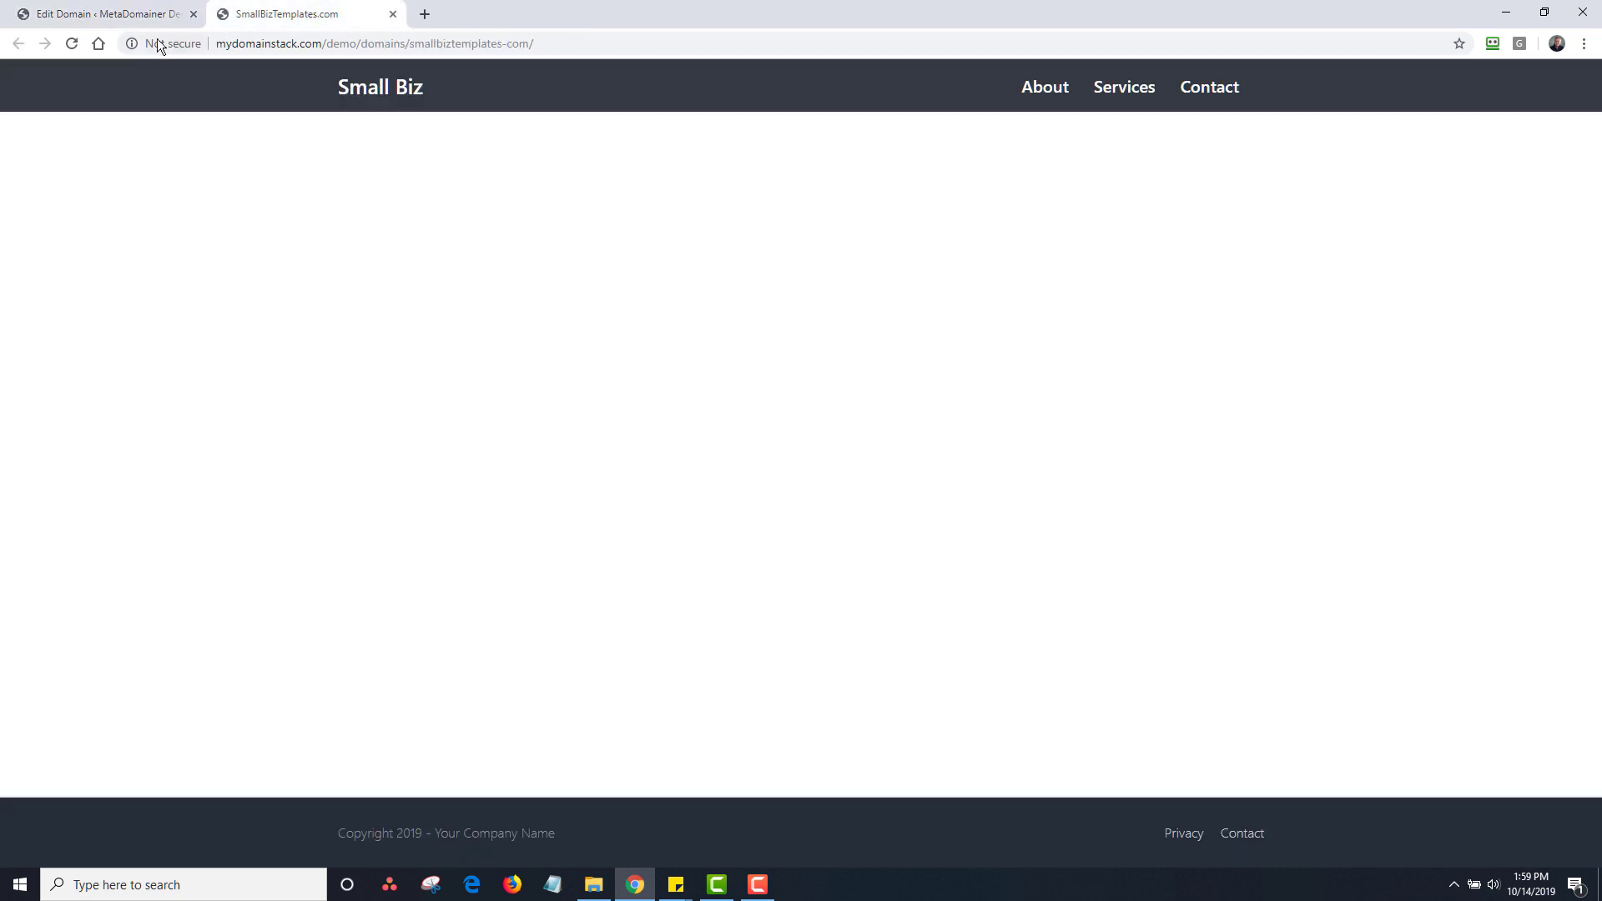
{"action": "left_click", "coordinate": [71, 43]}
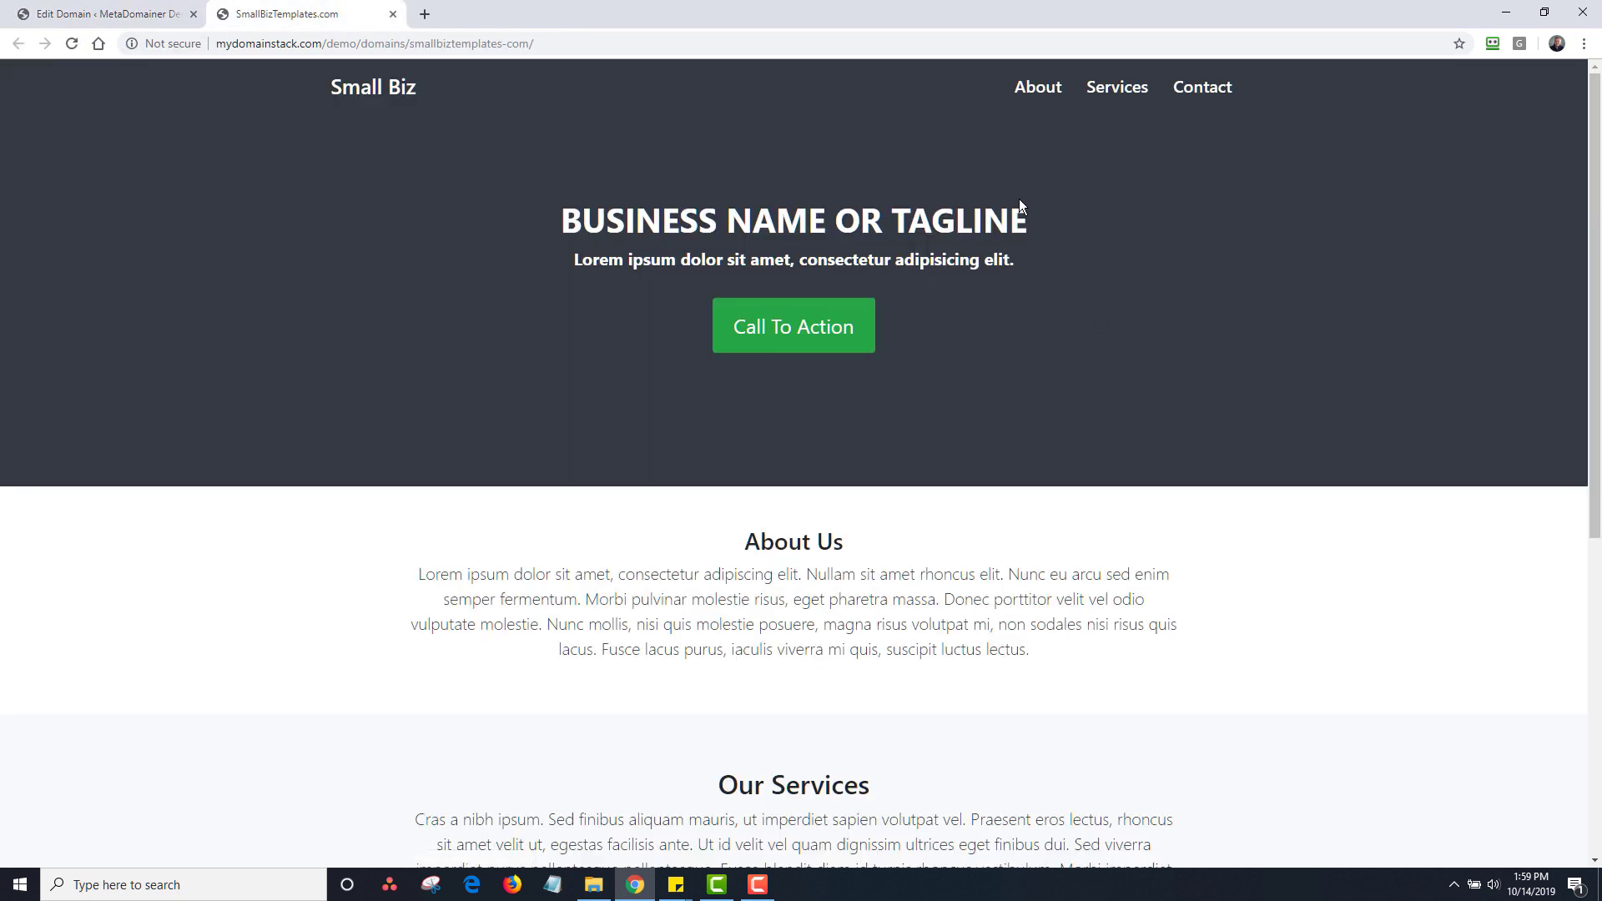
{"action": "left_click_drag", "start_coordinate": [1592, 334], "coordinate": [1599, 639]}
{"action": "left_click_drag", "start_coordinate": [1601, 490], "coordinate": [1594, 327]}
{"action": "scroll", "coordinate": [824, 587], "scroll_direction": "down", "scroll_amount": 5}
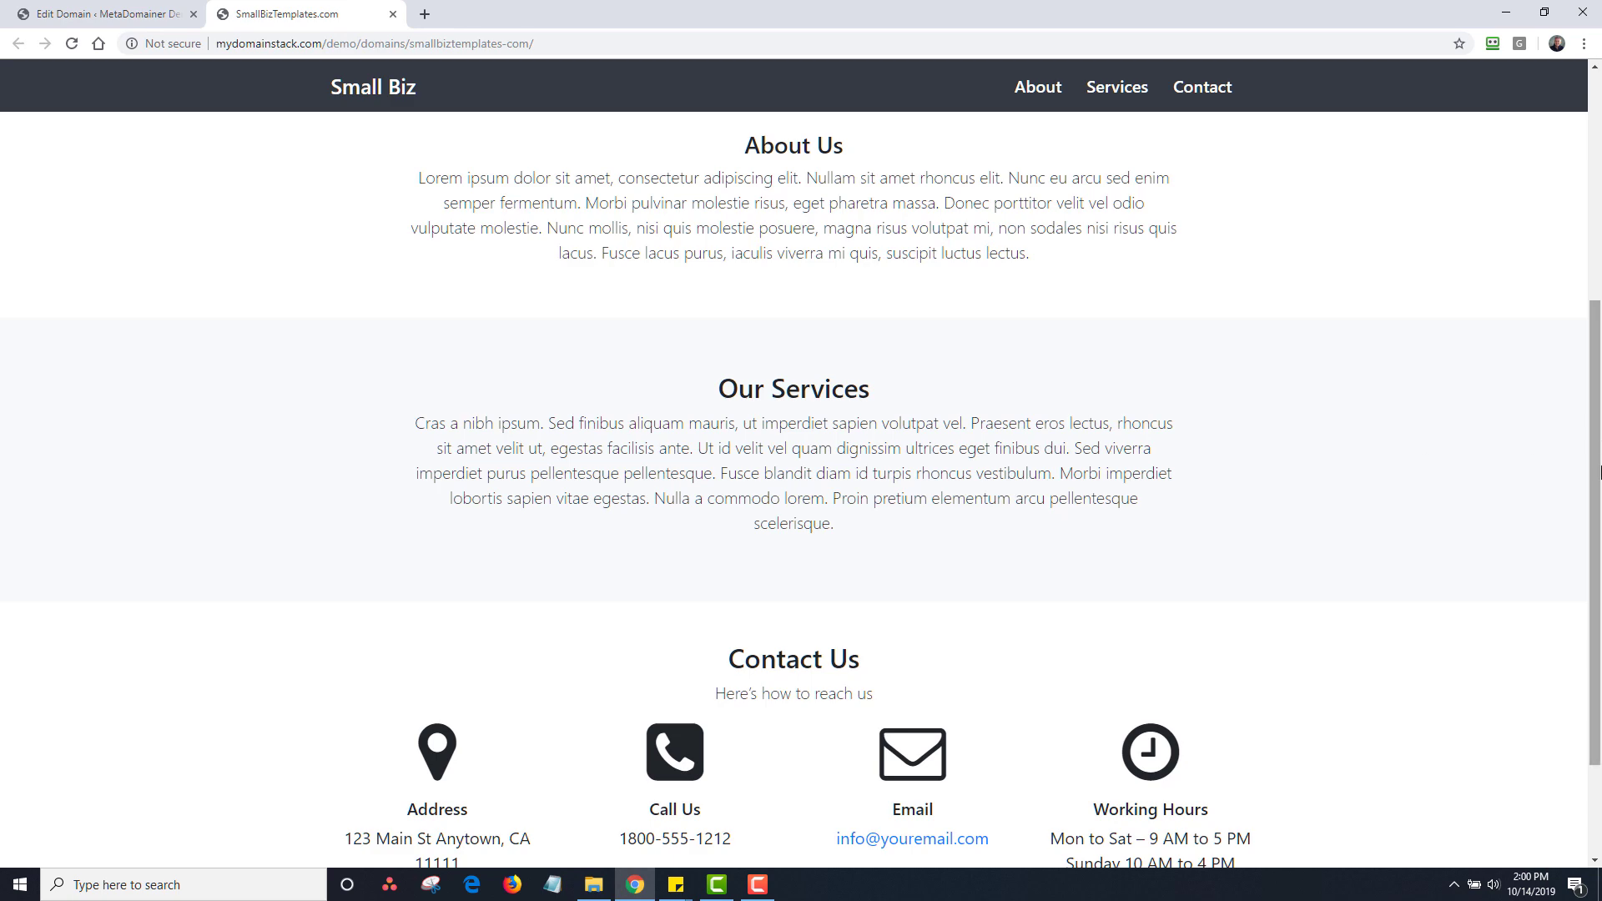
{"action": "scroll", "coordinate": [579, 648], "scroll_direction": "down", "scroll_amount": 2}
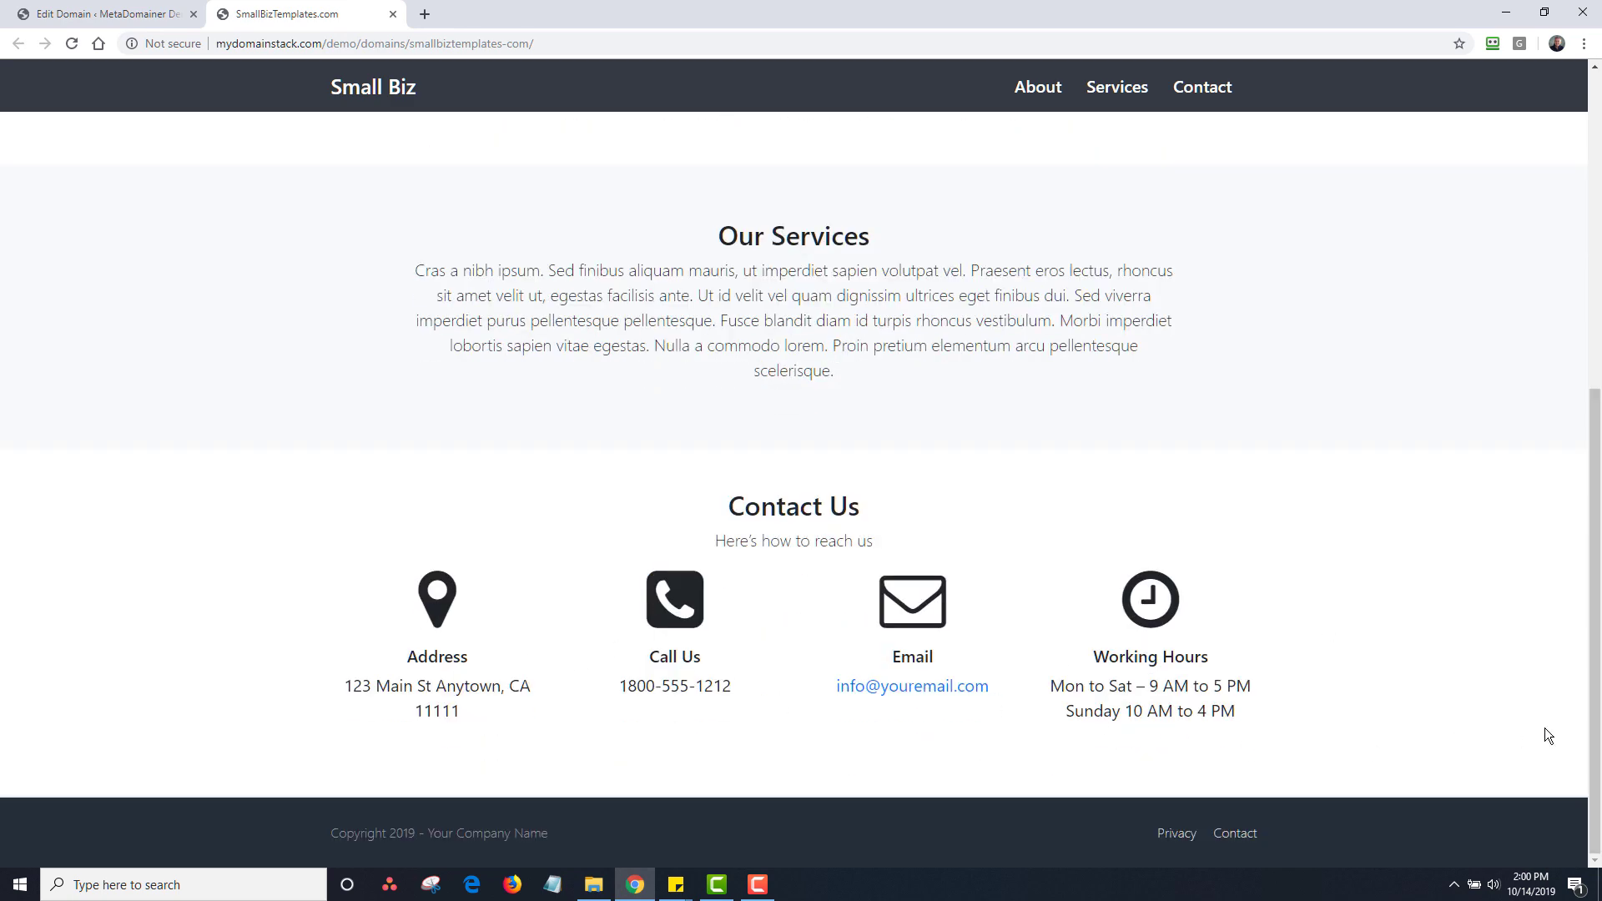
{"action": "left_click_drag", "start_coordinate": [1599, 690], "coordinate": [1600, 317]}
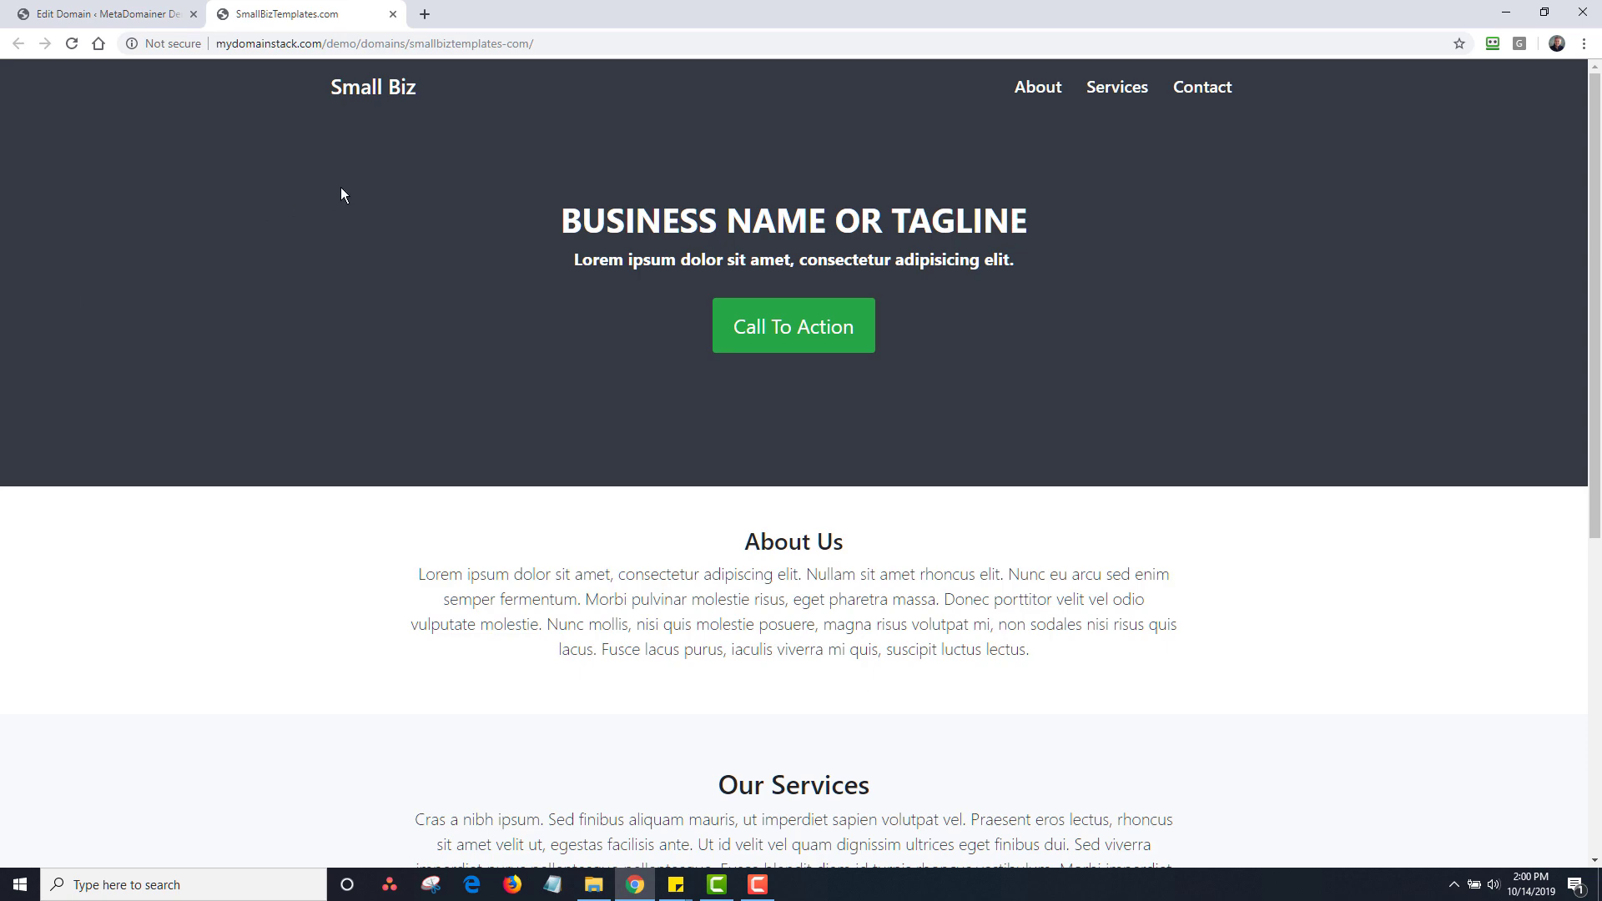
Replace the "Business Name or Tagline" heading in the domain's content with "Small Biz Templates".
{"action": "left_click", "coordinate": [142, 14]}
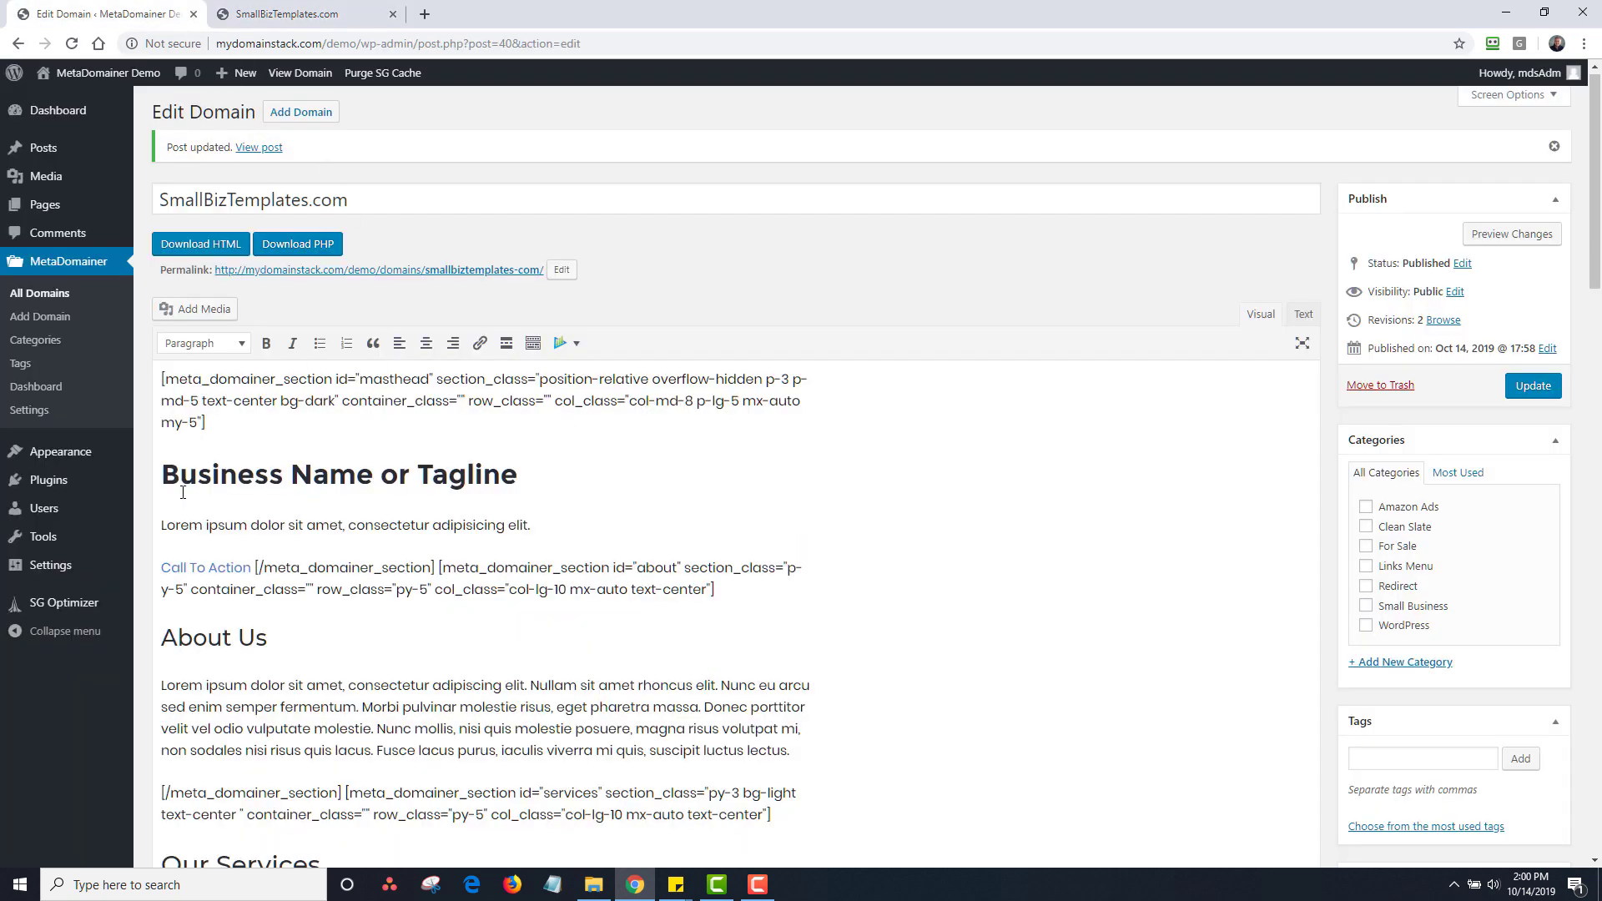
{"action": "left_click_drag", "start_coordinate": [166, 475], "coordinate": [516, 453]}
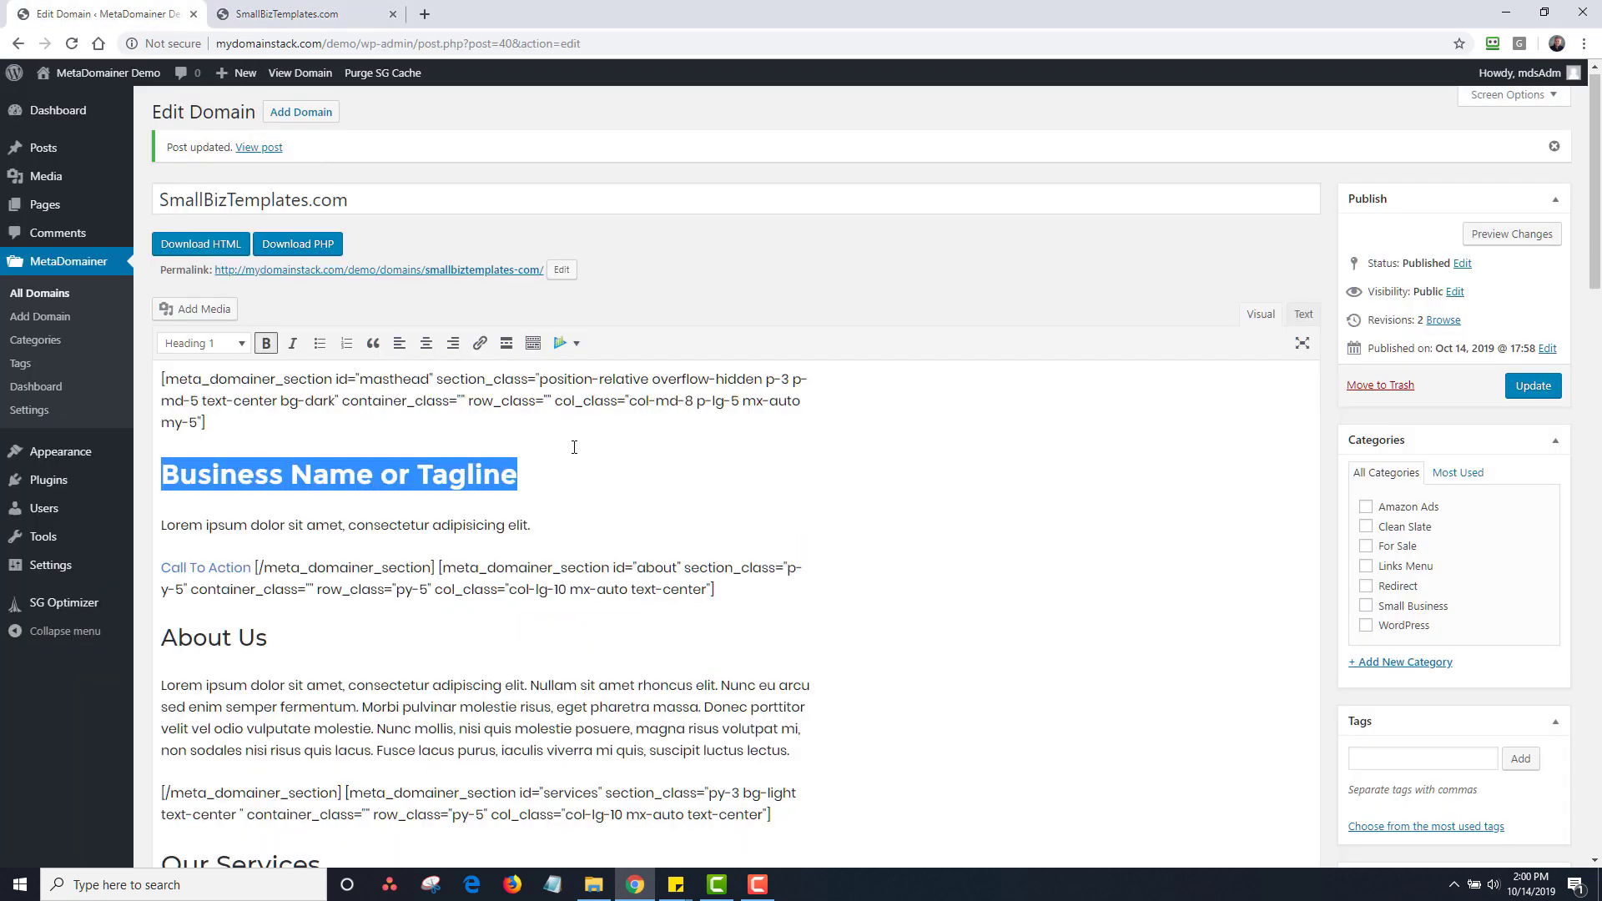
{"action": "type", "text": "Sam"}
{"action": "key", "text": "BackSpace"}
{"action": "key", "text": "BackSpace"}
{"action": "type", "text": "m"}
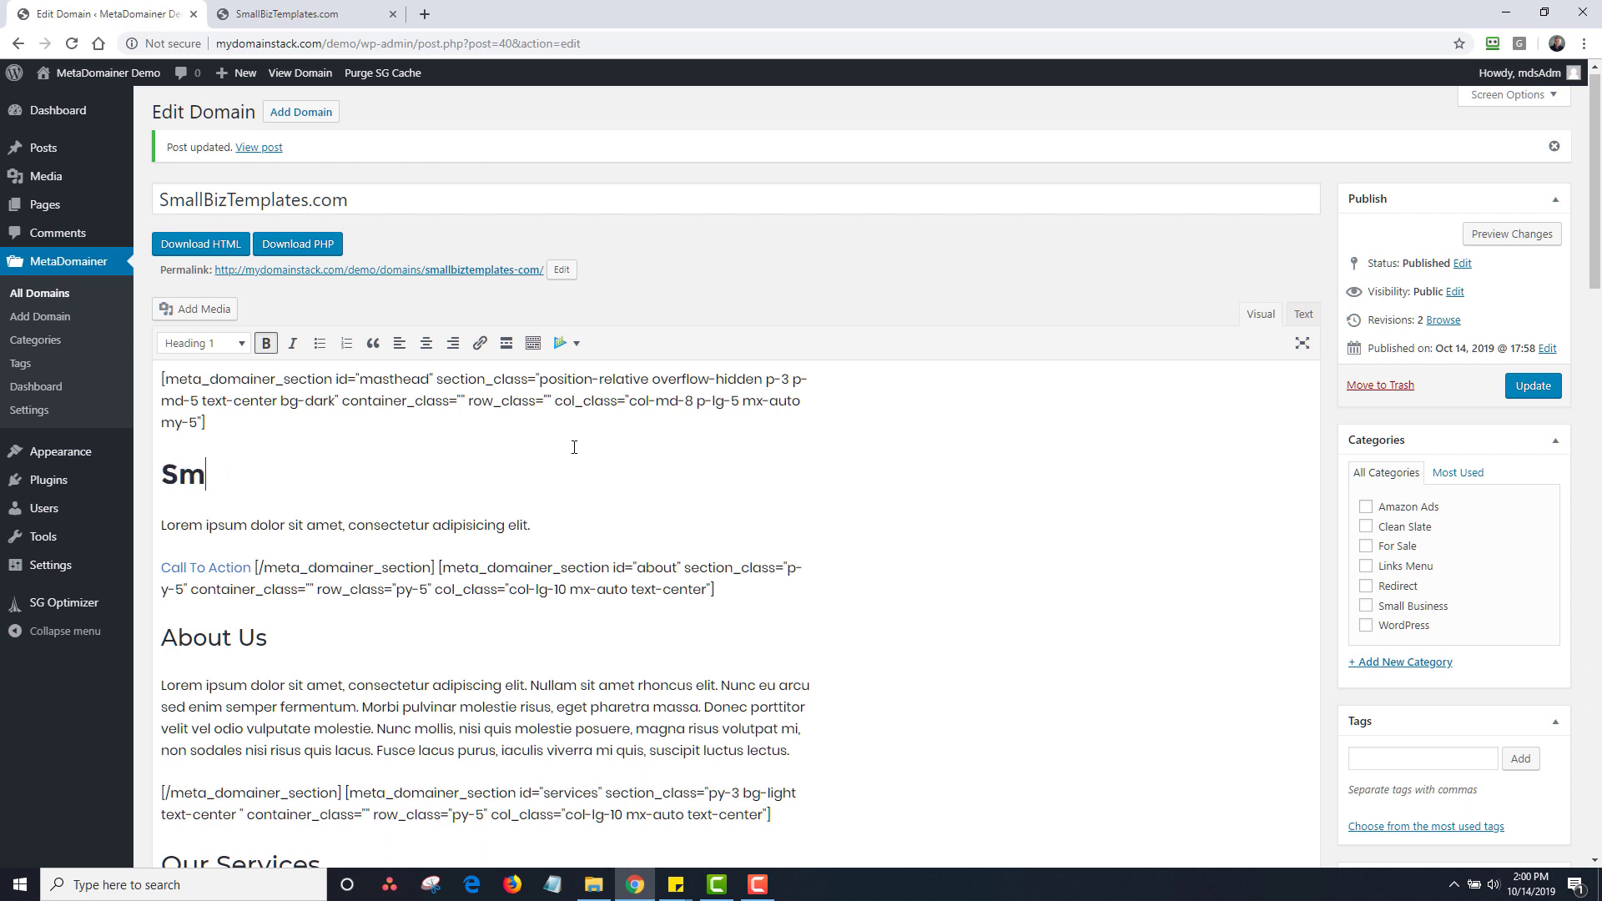
{"action": "type", "text": "all Biz Tem"}
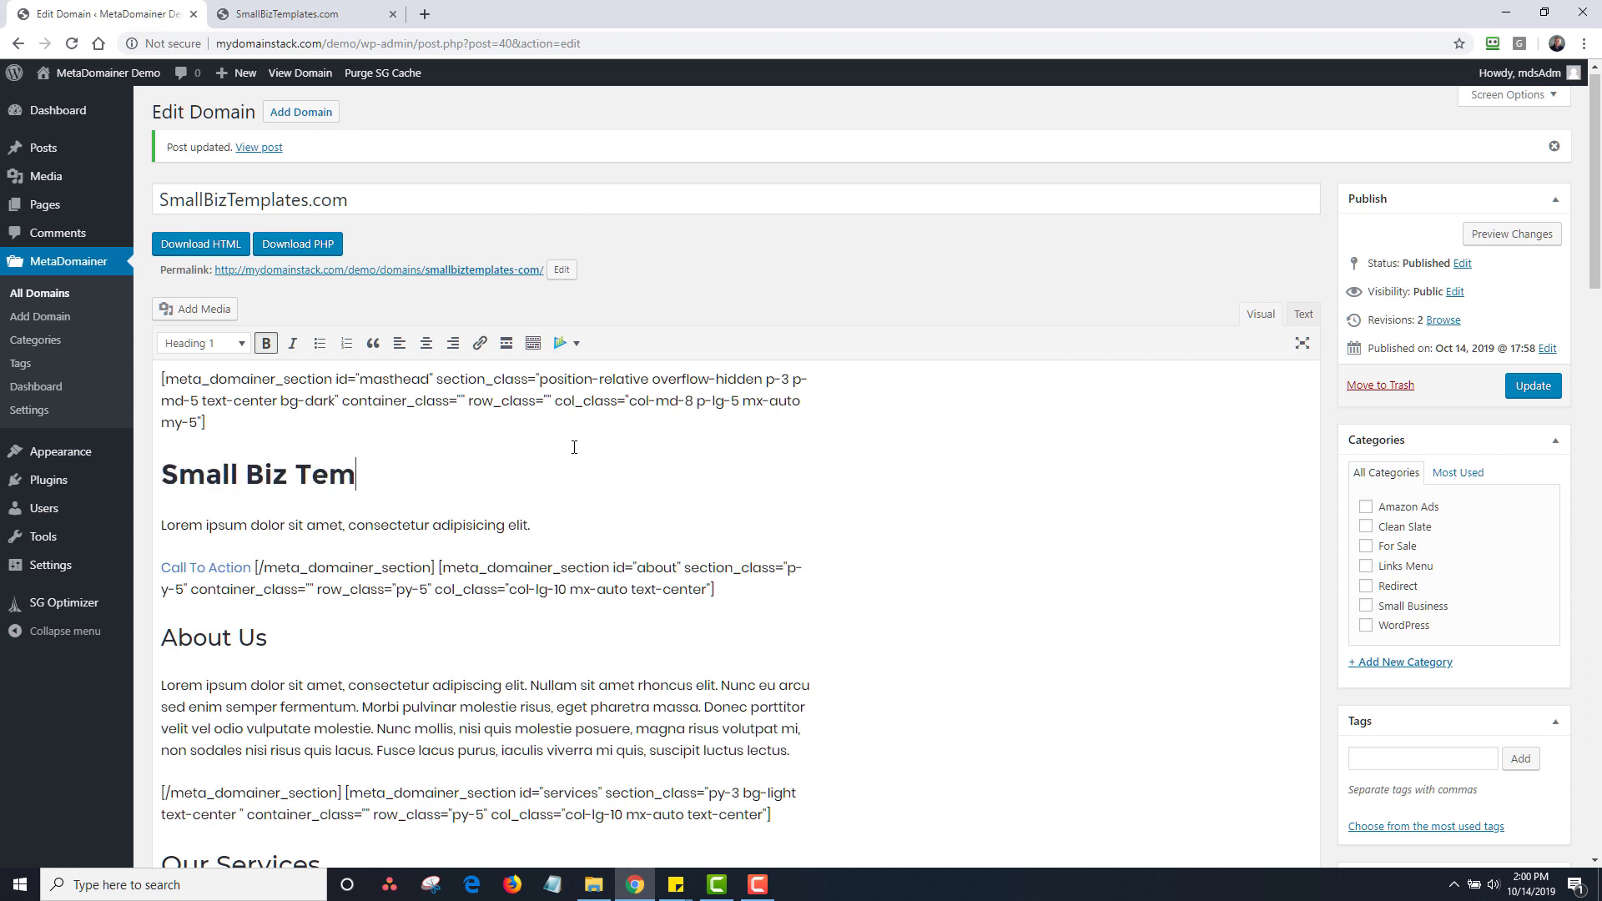
{"action": "type", "text": "plates"}
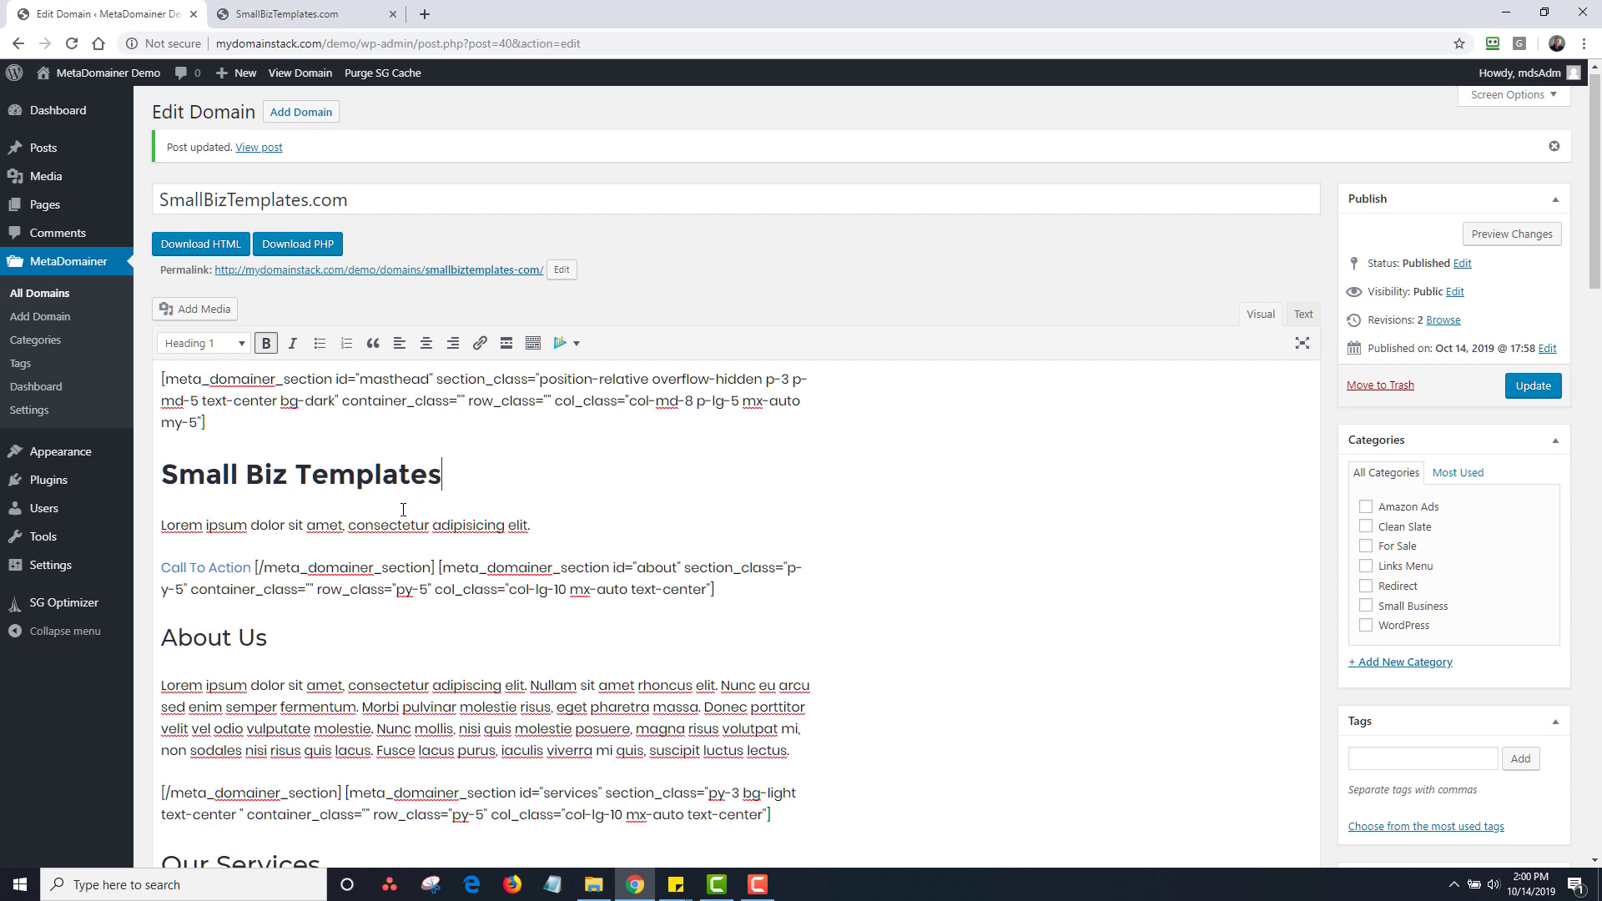
Replace the placeholder paragraph under About Us with "We've been selling templates for 20 years.".
{"action": "scroll", "coordinate": [371, 488], "scroll_direction": "down", "scroll_amount": 2}
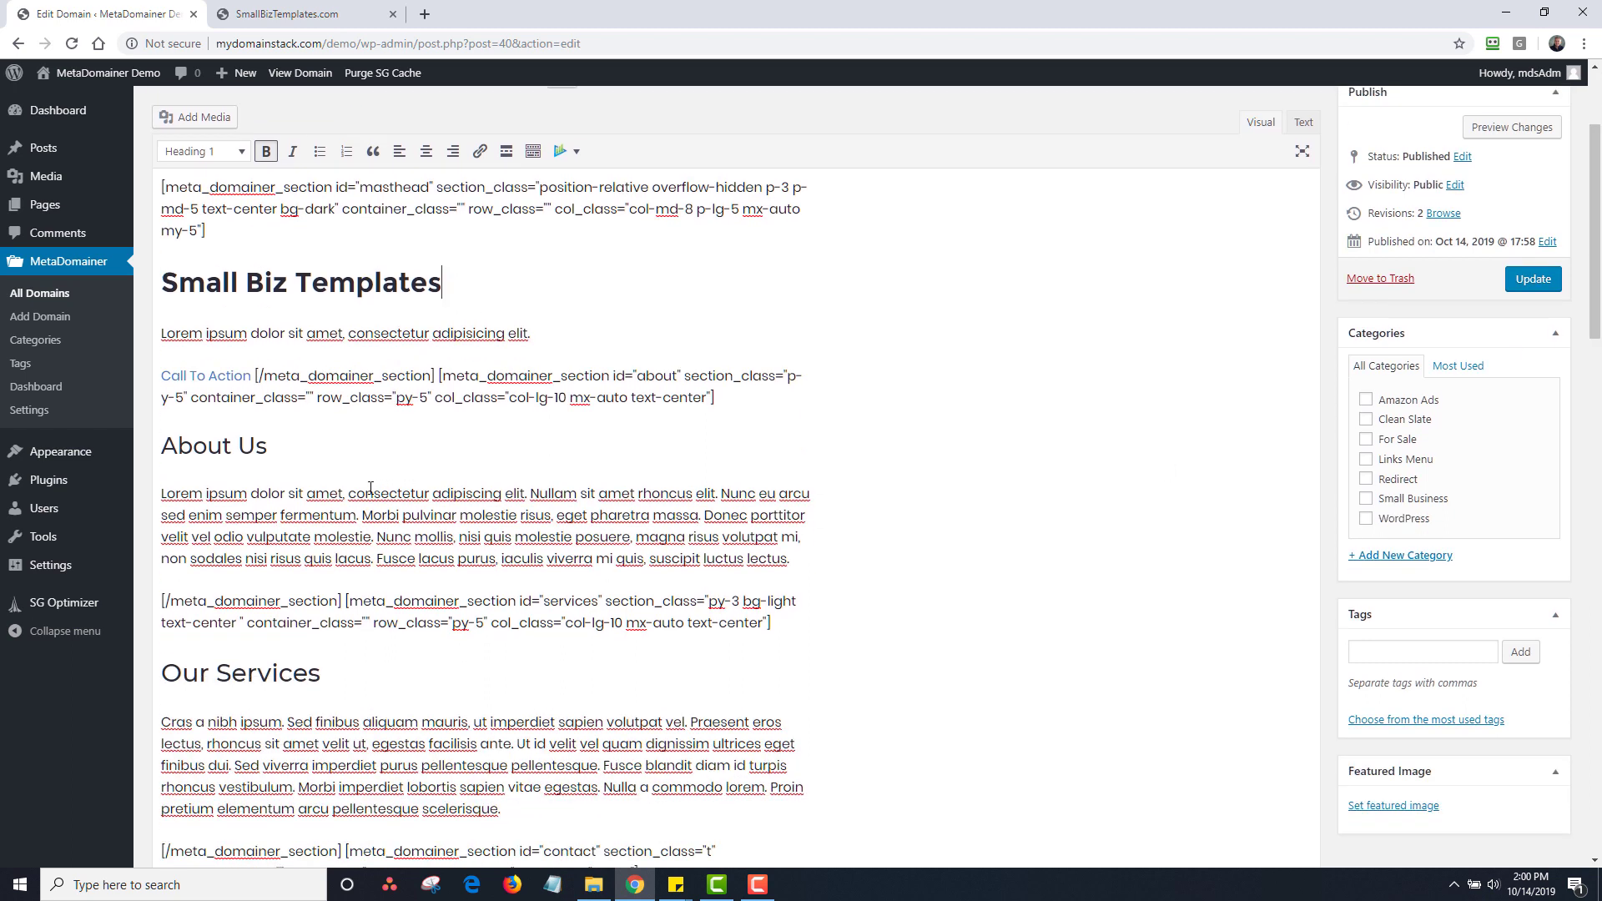
{"action": "left_click", "coordinate": [255, 496]}
{"action": "left_click_drag", "start_coordinate": [798, 556], "coordinate": [138, 497]}
{"action": "type", "text": "We"}
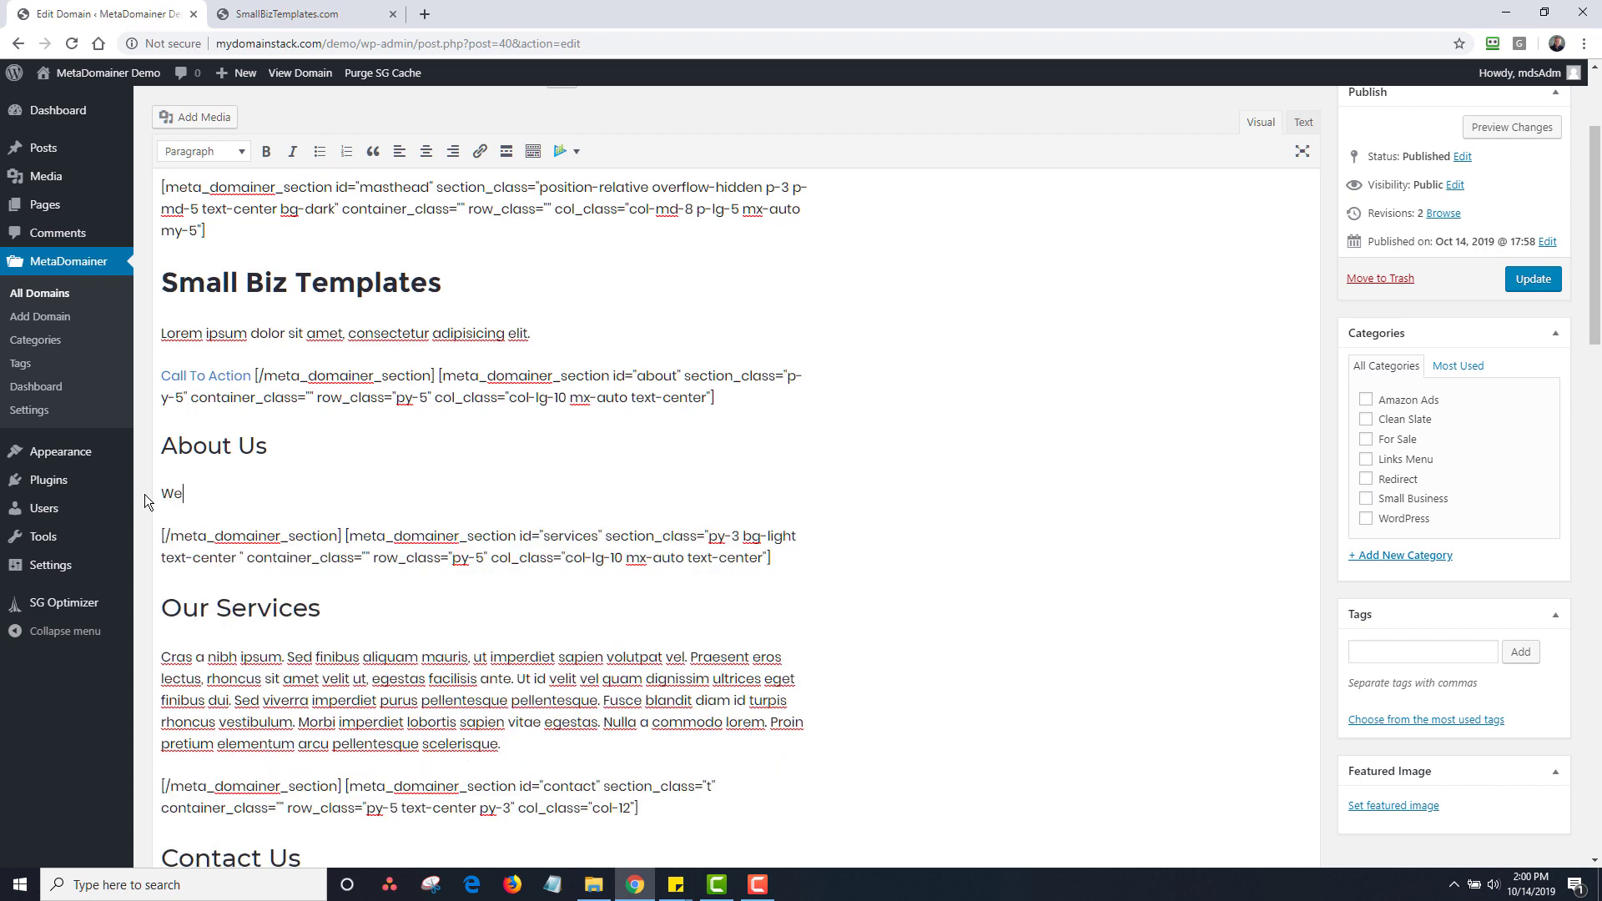
{"action": "type", "text": "'ve been selling templates for 20 years."}
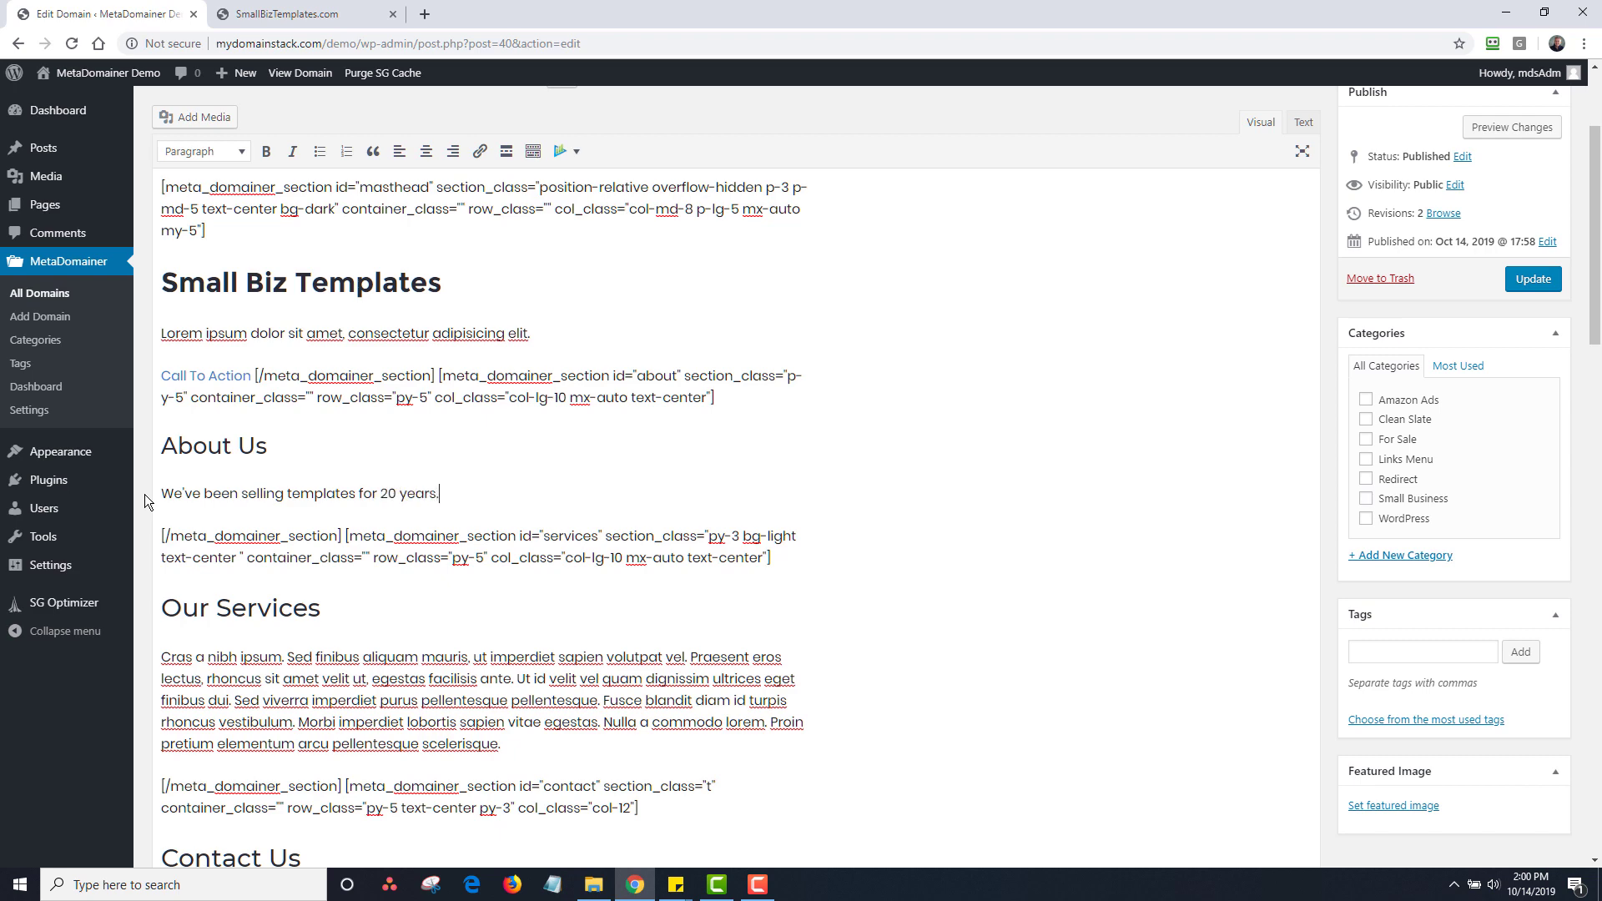
Replace the placeholder paragraph under Our Services with "We provide sales, design and support.".
{"action": "scroll", "coordinate": [423, 406], "scroll_direction": "down", "scroll_amount": 3}
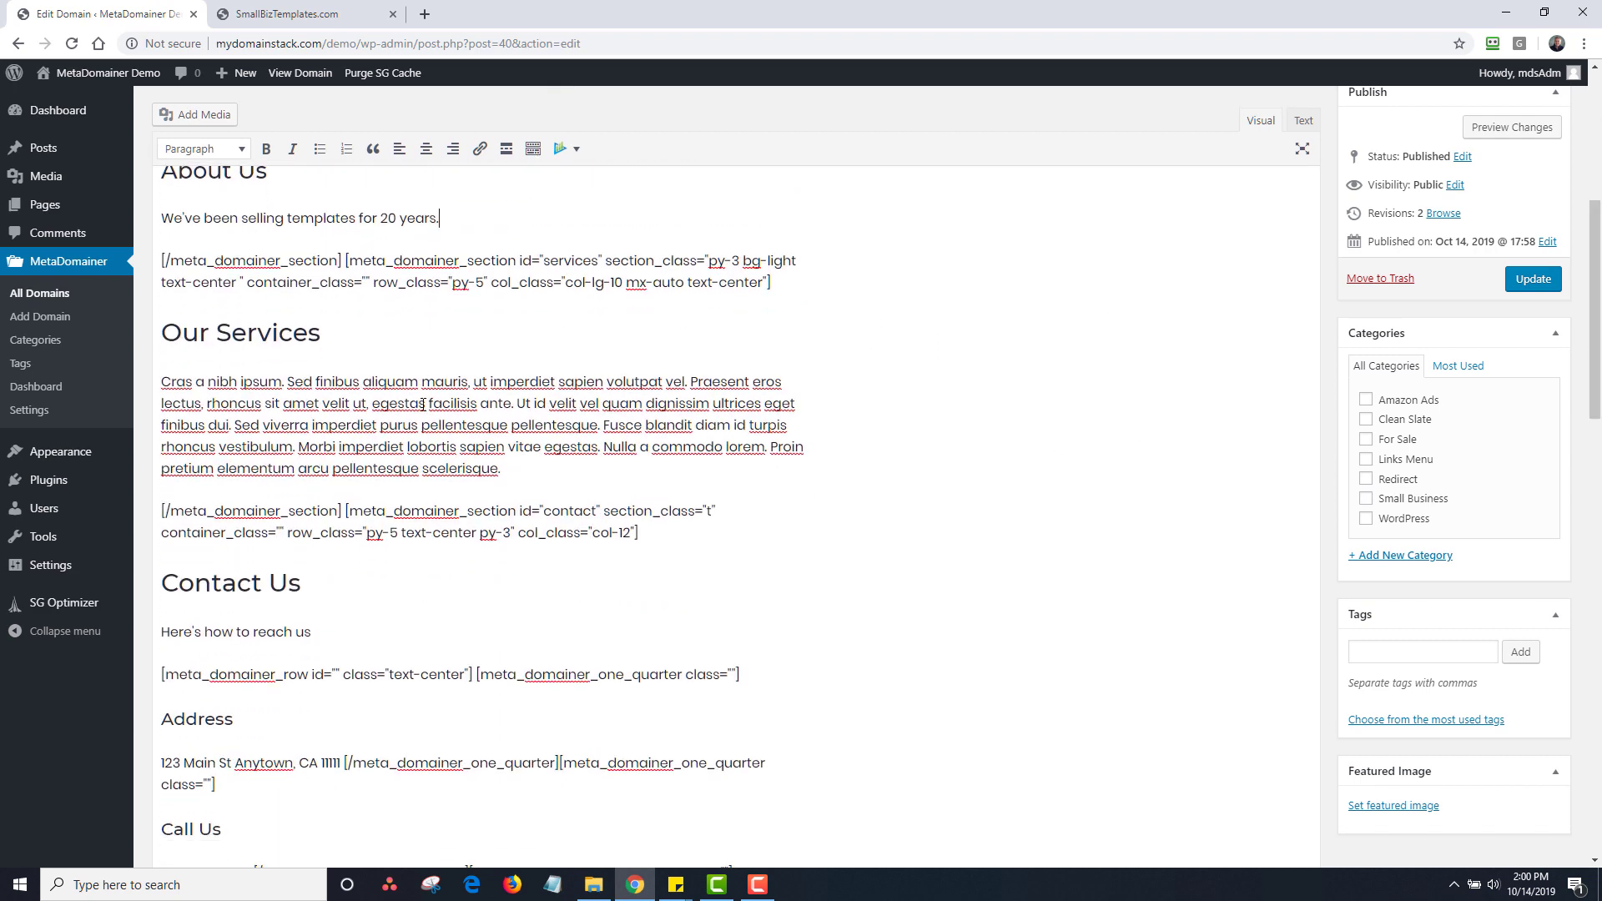
{"action": "left_click_drag", "start_coordinate": [161, 382], "coordinate": [509, 469]}
{"action": "type", "text": "We priov"}
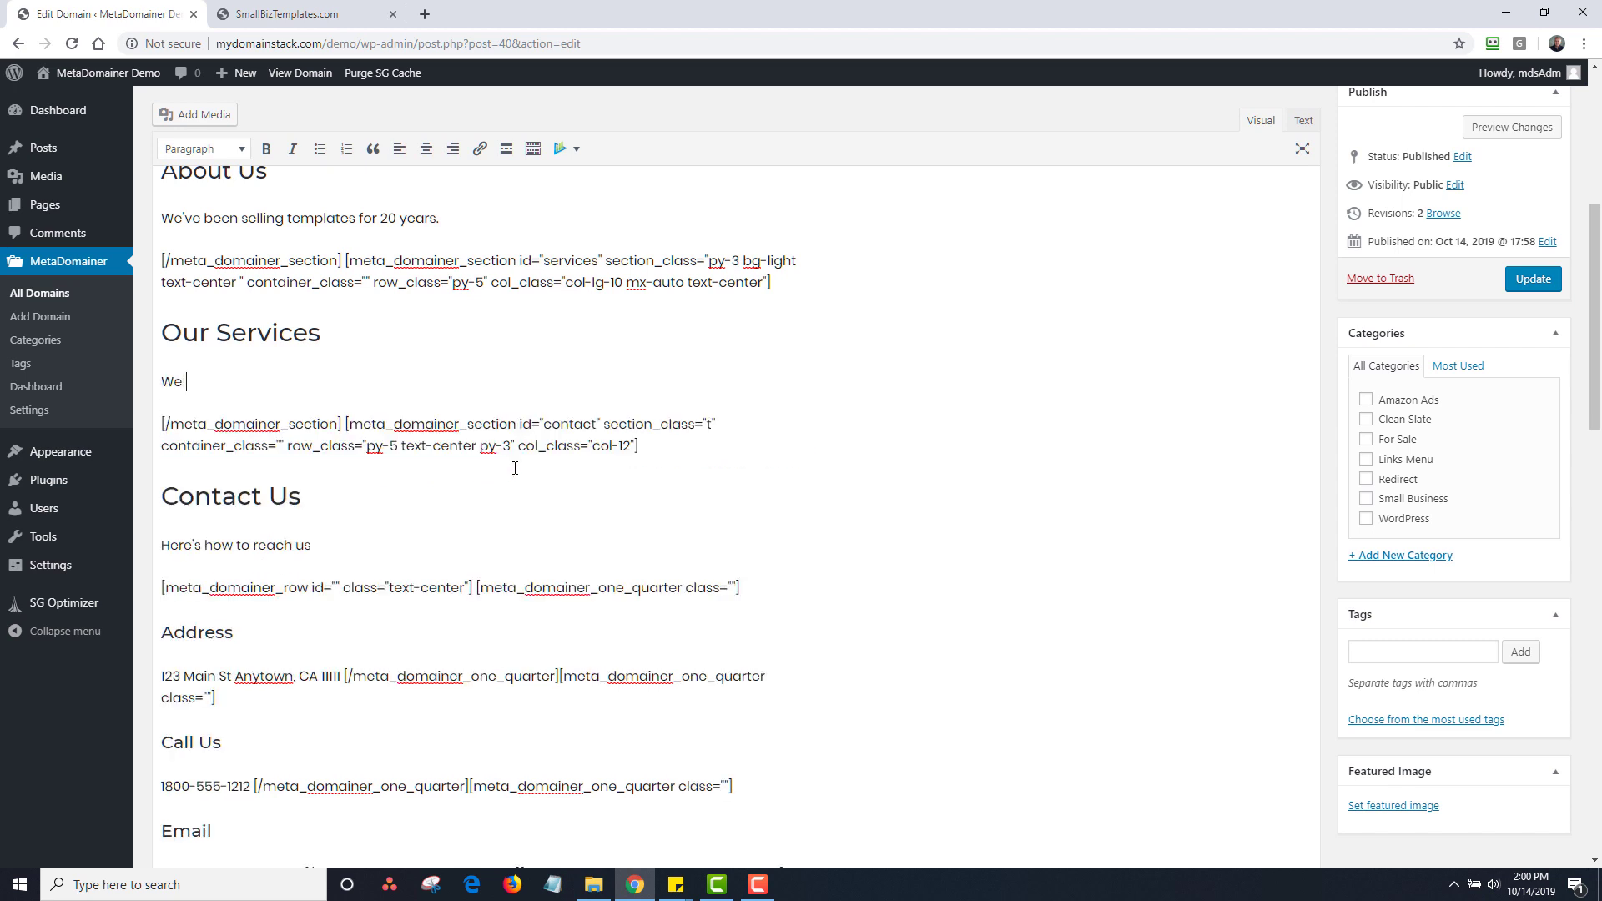
{"action": "key", "text": "BackSpace"}
{"action": "type", "text": "v"}
{"action": "key", "text": "BackSpace"}
{"action": "key", "text": "BackSpace"}
{"action": "type", "text": "ov"}
{"action": "key", "text": "BackSpace"}
{"action": "key", "text": "BackSpace"}
{"action": "type", "text": "ovide sales, dessg"}
{"action": "key", "text": "BackSpace"}
{"action": "key", "text": "BackSpace"}
{"action": "type", "text": "igned"}
{"action": "key", "text": "BackSpace"}
{"action": "key", "text": "BackSpace"}
{"action": "type", "text": "and support."}
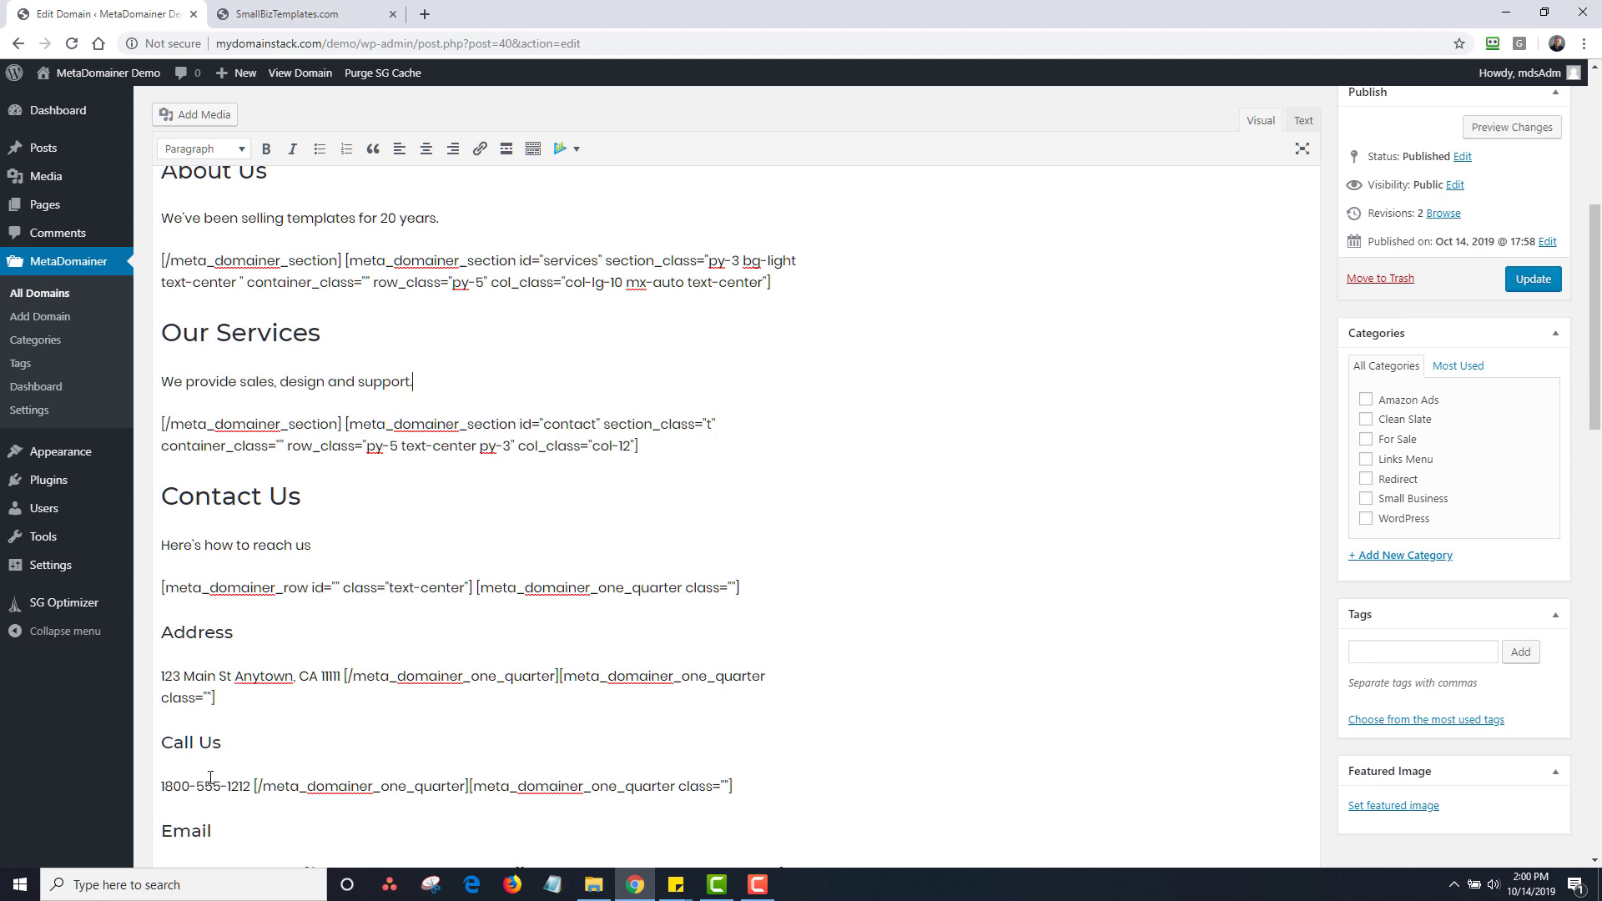
Update the SmallBizTemplates.com domain with the edited text and reload its live page to review the changed sections.
{"action": "mouse_move", "coordinate": [1593, 419]}
{"action": "left_mouse_down"}
{"action": "mouse_move", "coordinate": [1593, 485]}
{"action": "mouse_move", "coordinate": [1593, 391]}
{"action": "left_mouse_up"}
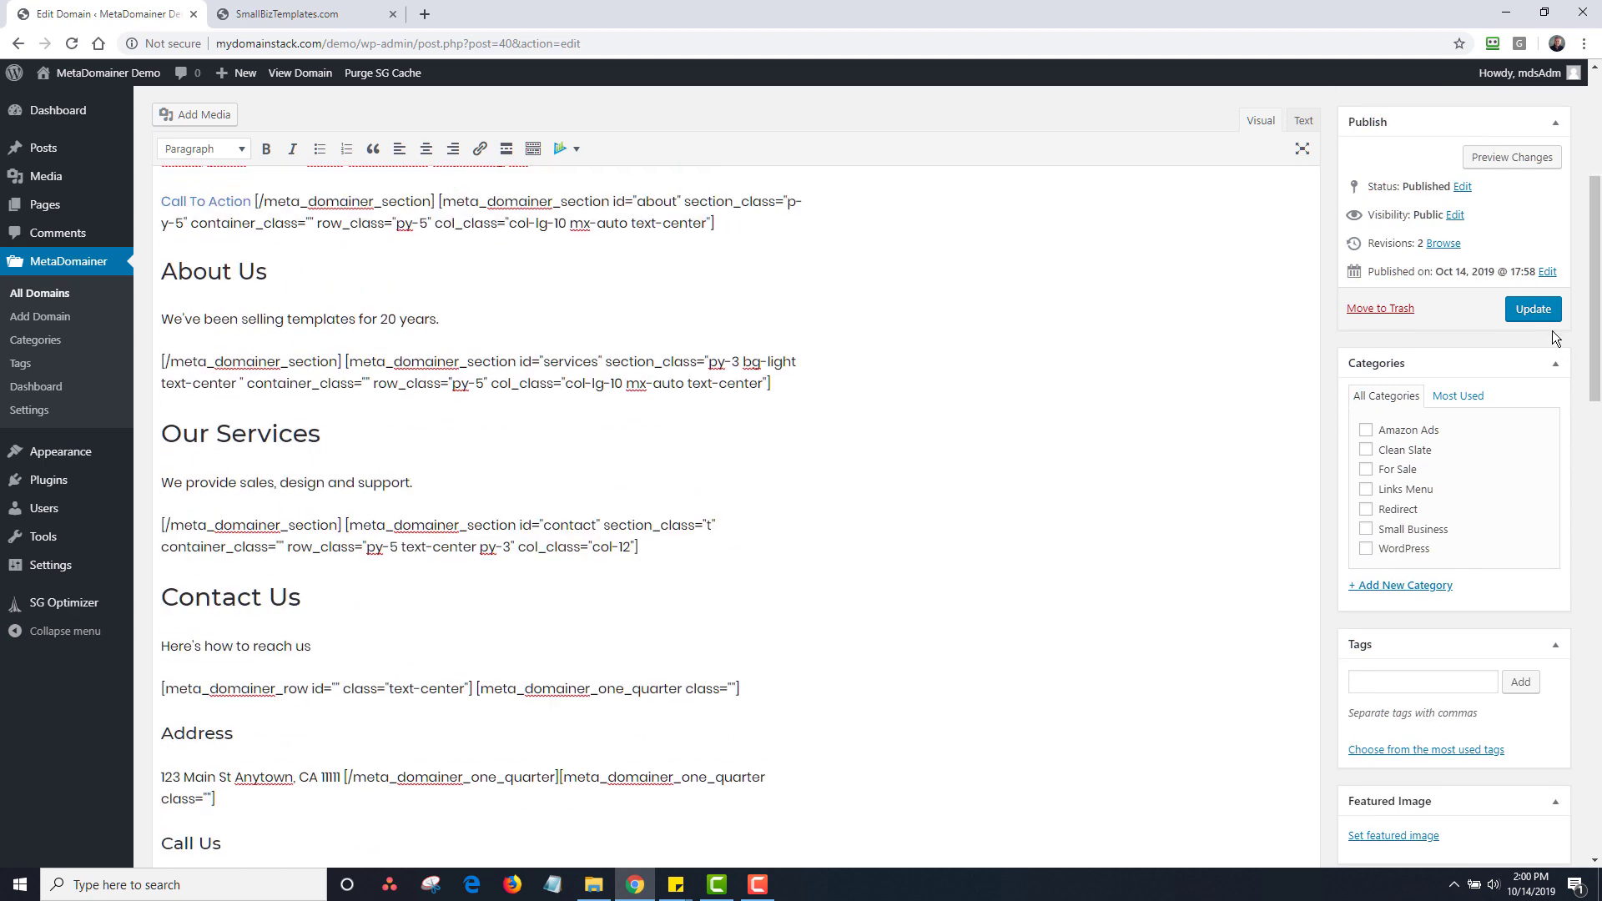
{"action": "left_click", "coordinate": [1534, 310]}
{"action": "left_click", "coordinate": [309, 14]}
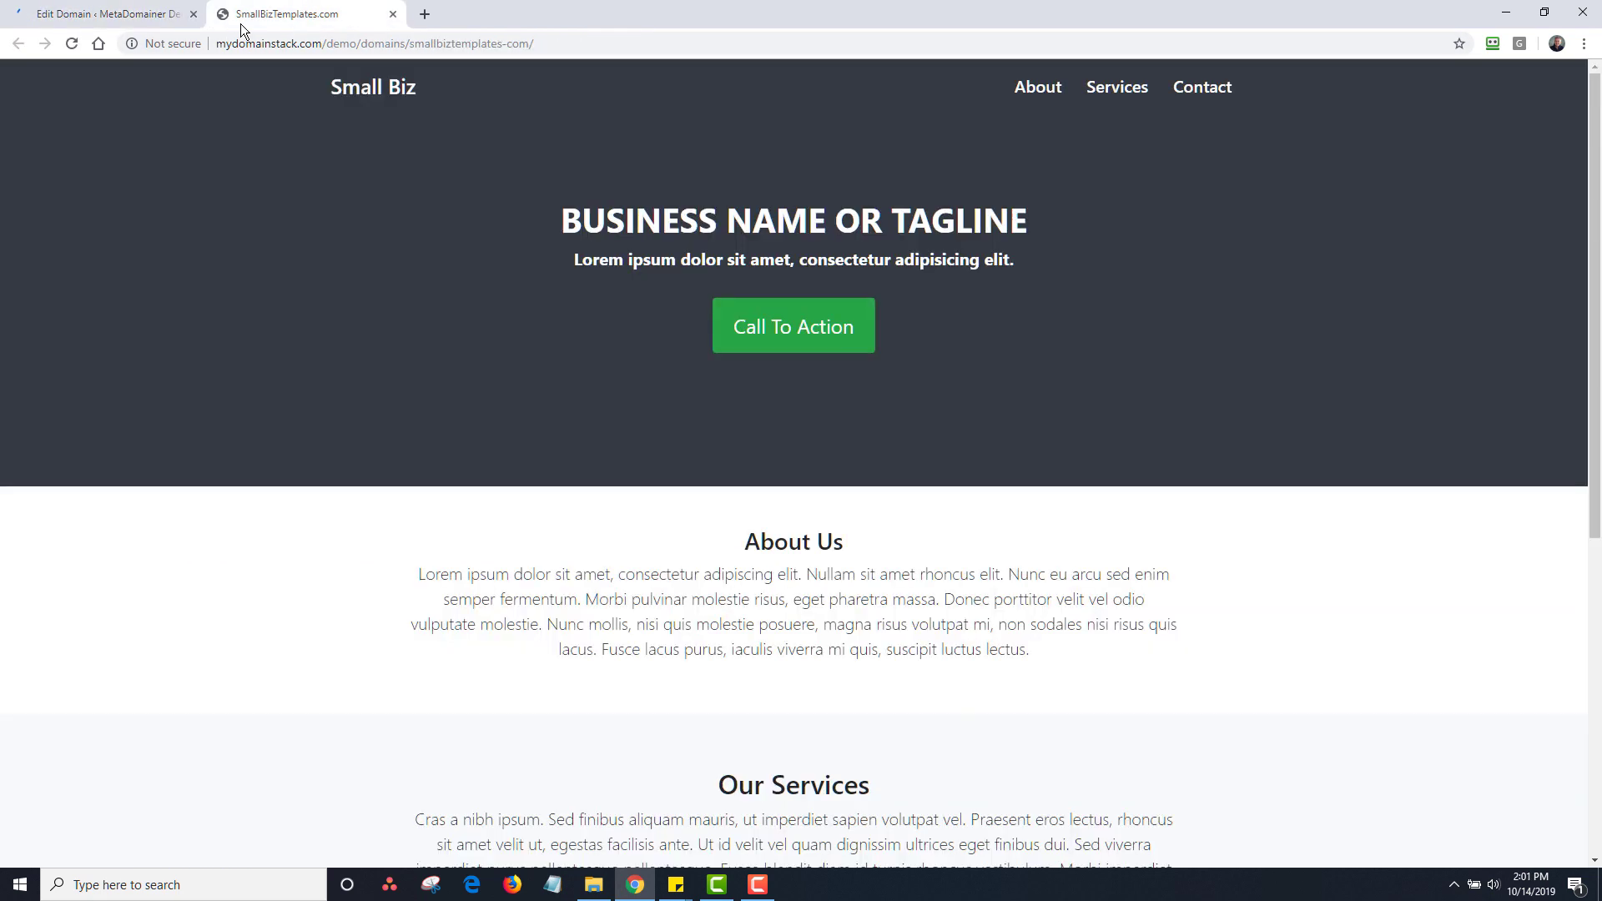
{"action": "left_click", "coordinate": [73, 46]}
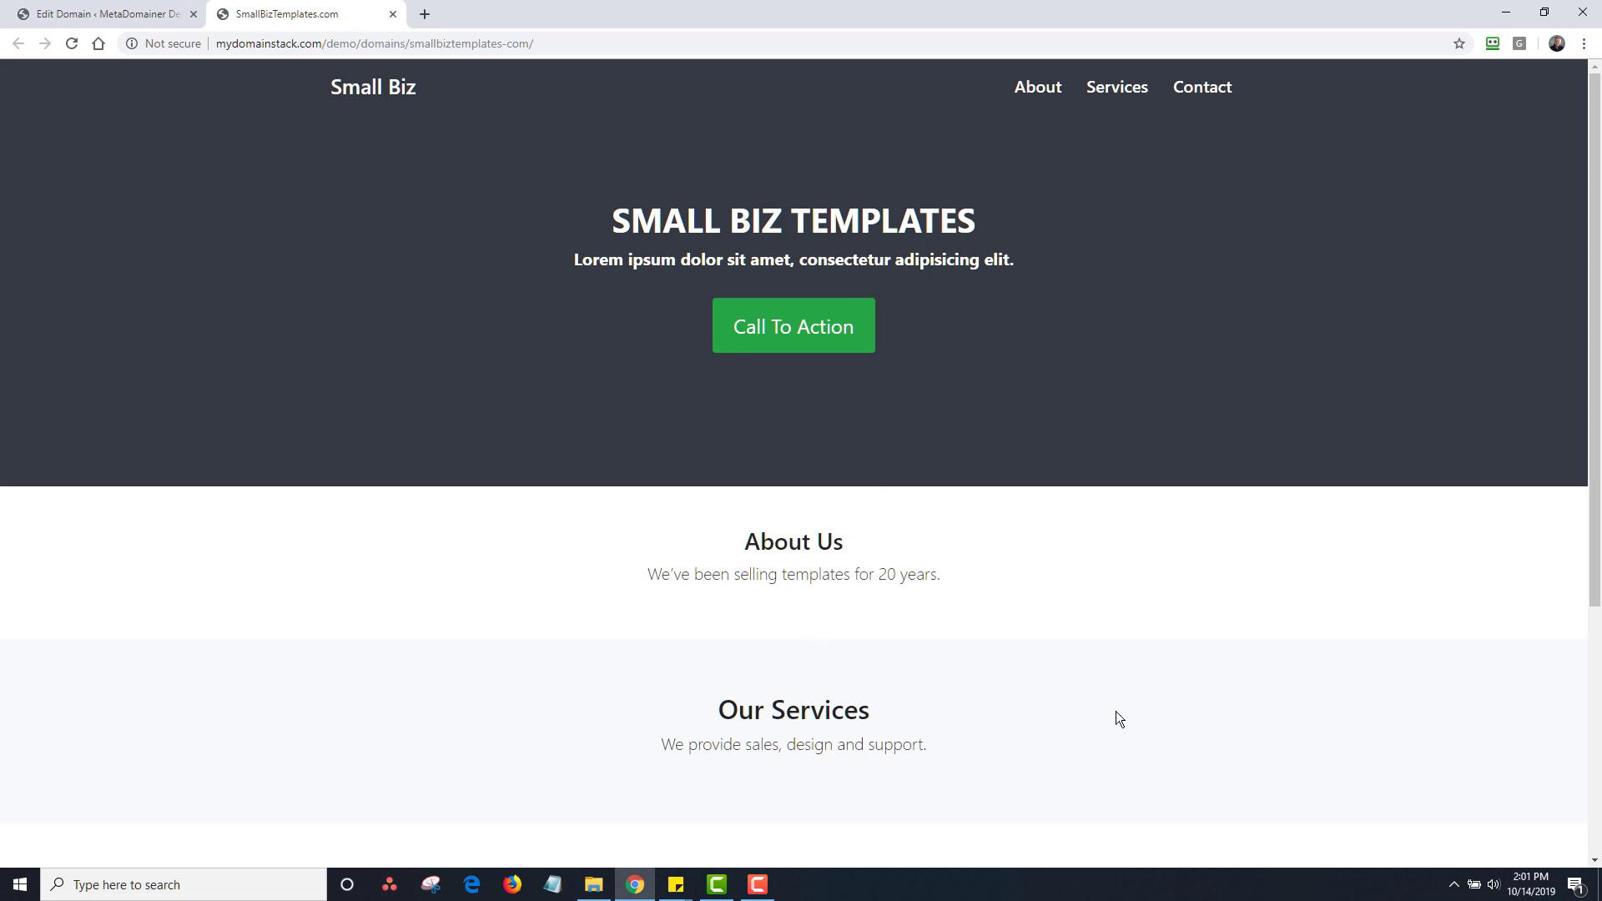
{"action": "scroll", "coordinate": [1114, 711], "scroll_direction": "down", "scroll_amount": 3}
{"action": "scroll", "coordinate": [1115, 711], "scroll_direction": "up", "scroll_amount": 3}
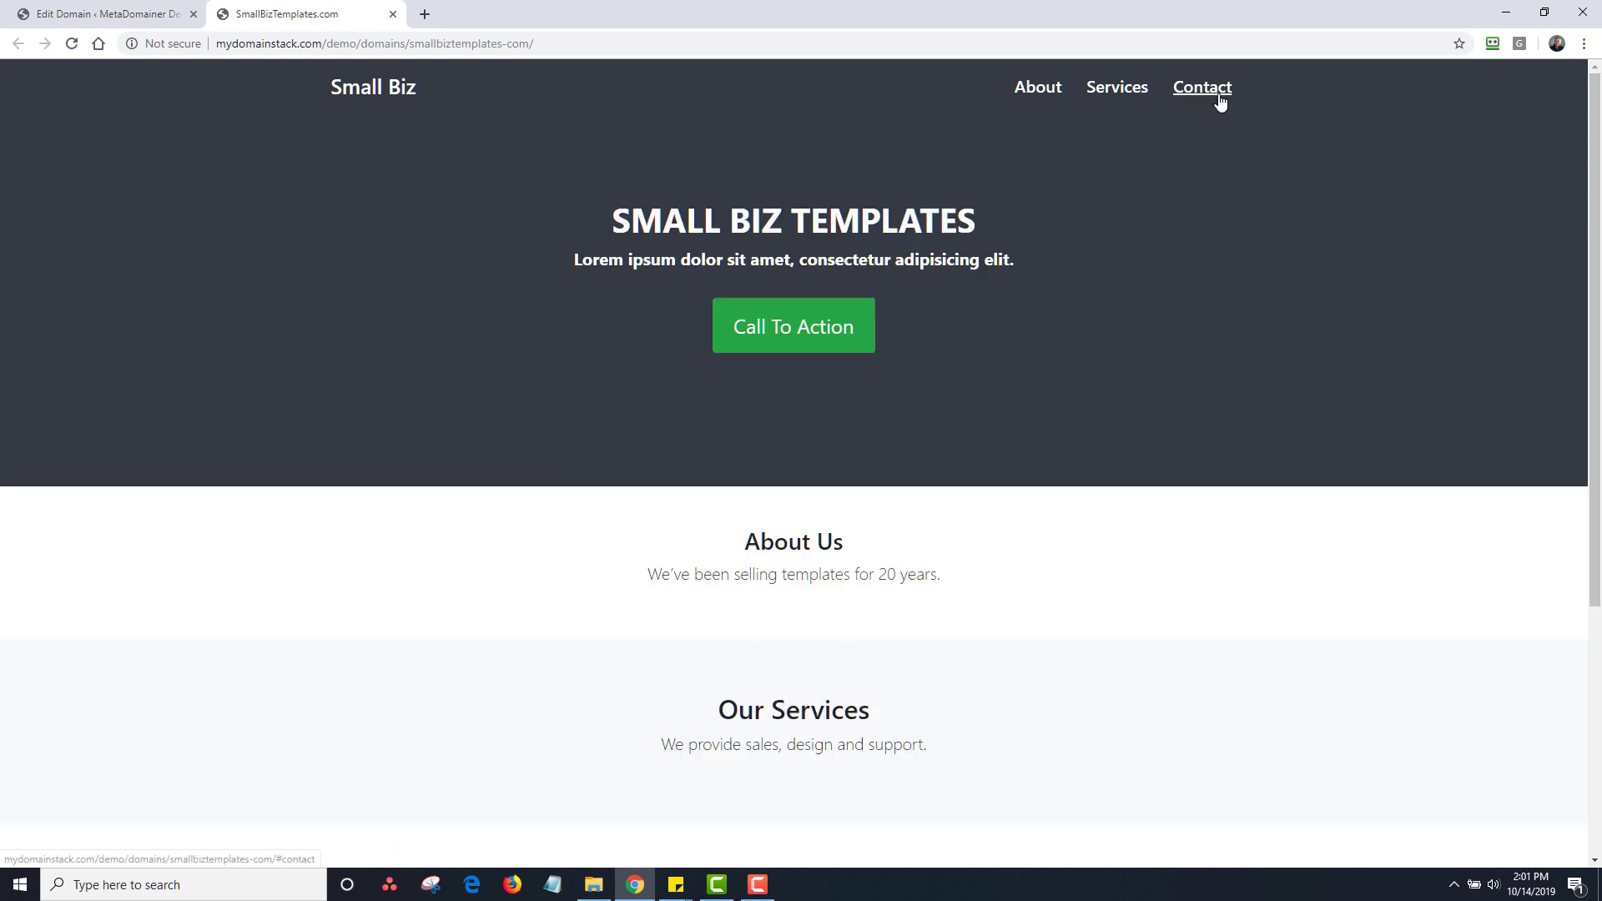
Test the Contact, About and Services navigation links and the Small Biz brand link on the live page.
{"action": "left_click", "coordinate": [1220, 101]}
{"action": "left_click", "coordinate": [1037, 97]}
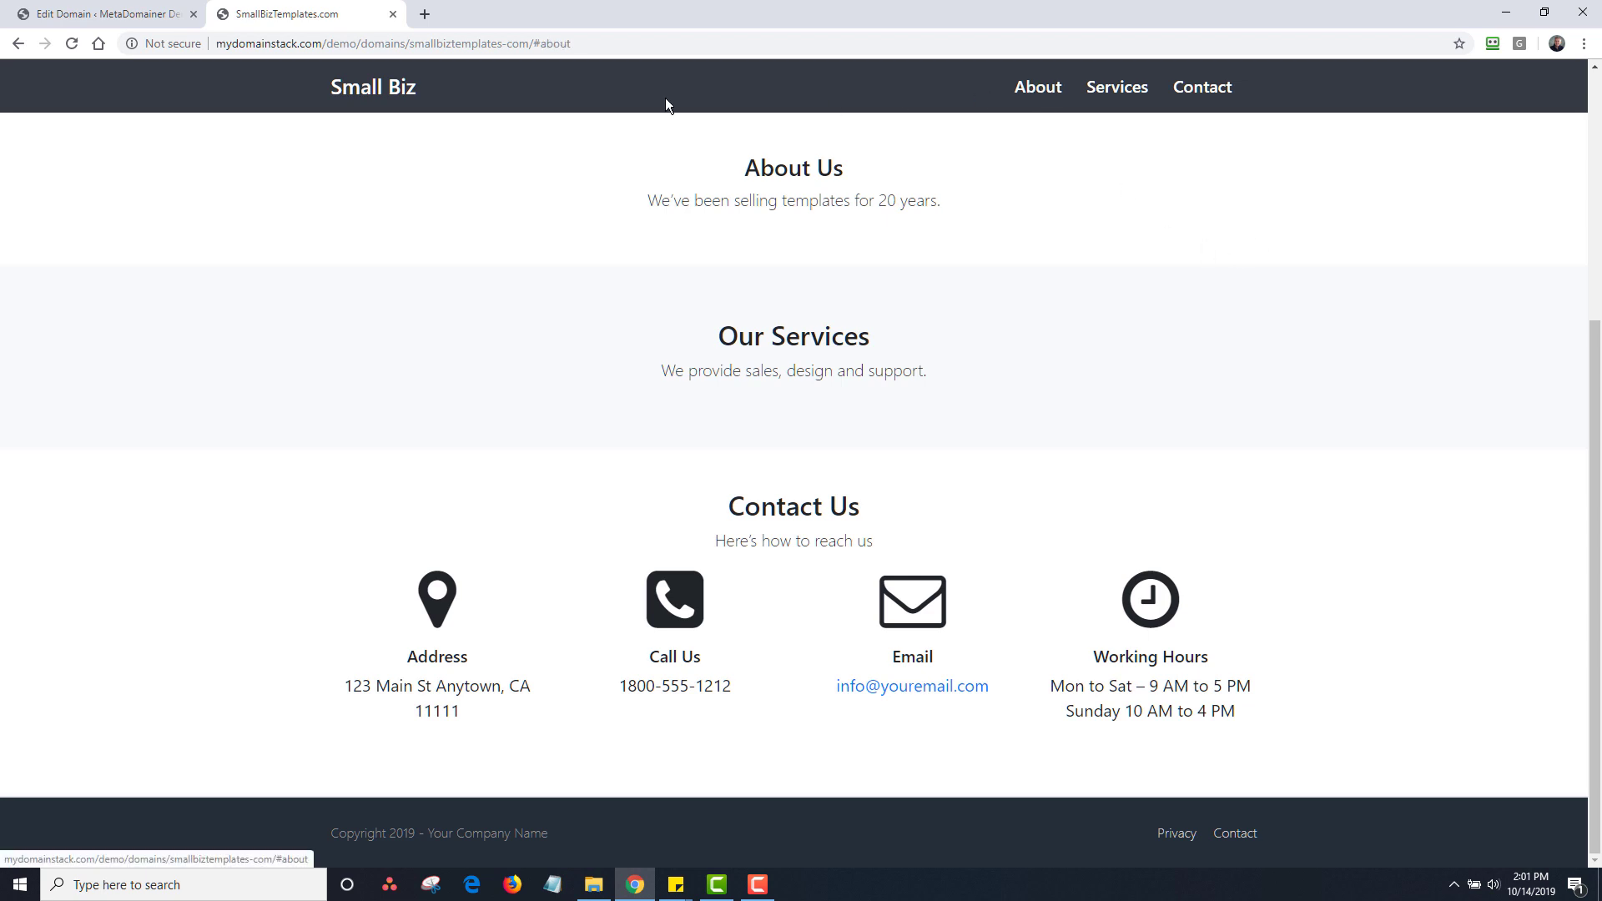
{"action": "left_click", "coordinate": [360, 94]}
{"action": "left_click", "coordinate": [1136, 99]}
{"action": "scroll", "coordinate": [1485, 217], "scroll_direction": "up", "scroll_amount": 5}
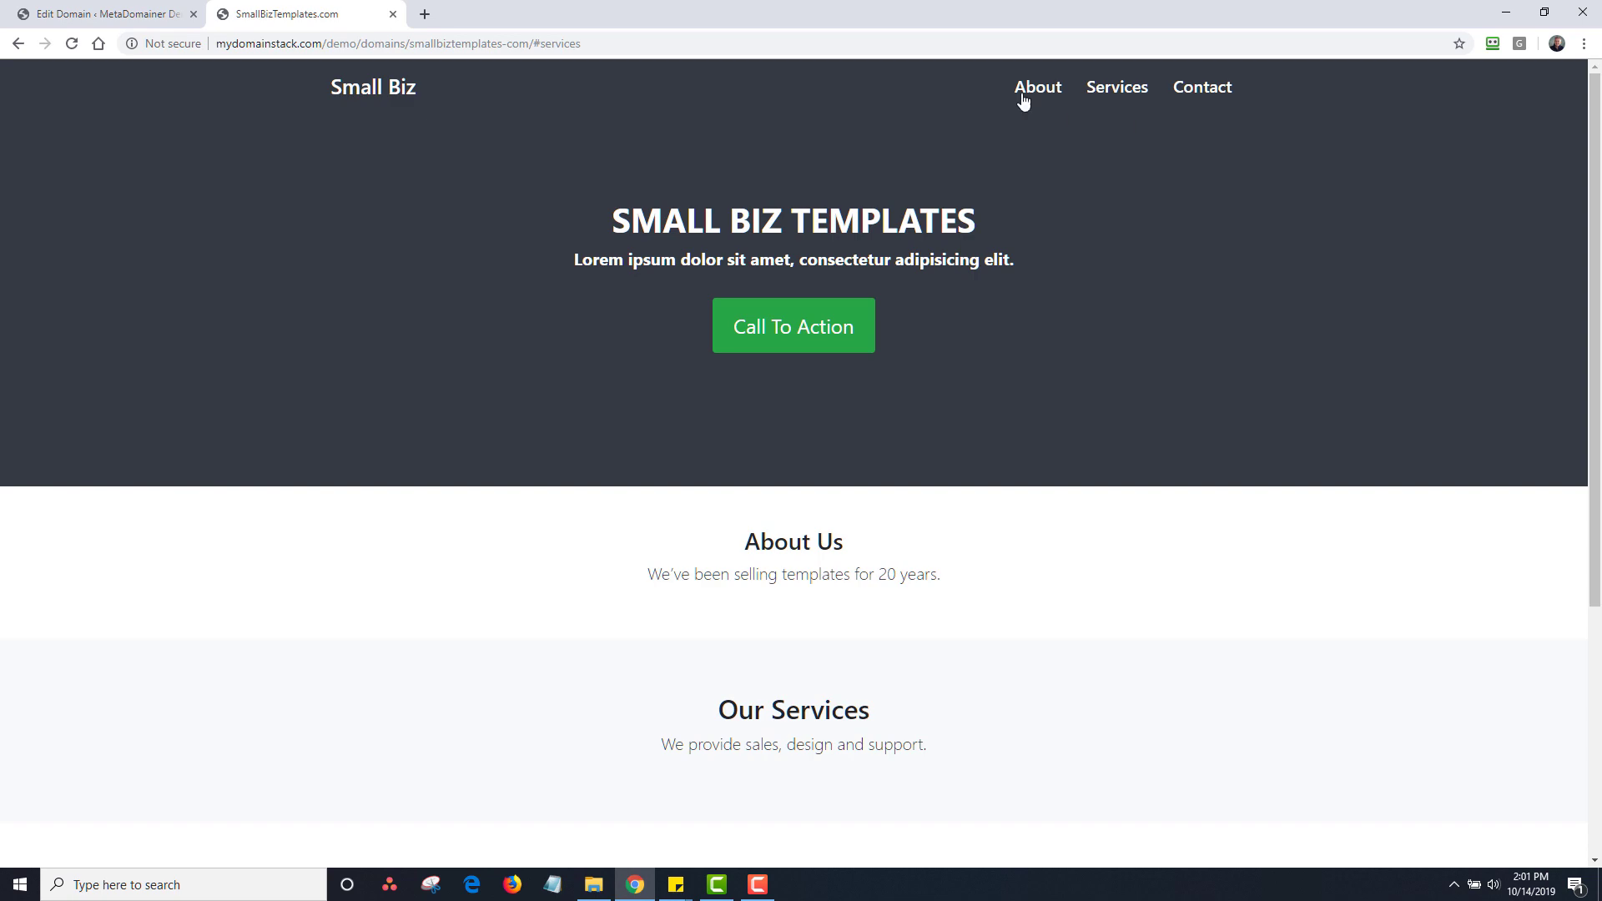
Go back to the domain editor and open the WordPress Menus settings in a new browser tab.
{"action": "left_click", "coordinate": [153, 9]}
{"action": "mouse_move", "coordinate": [88, 458]}
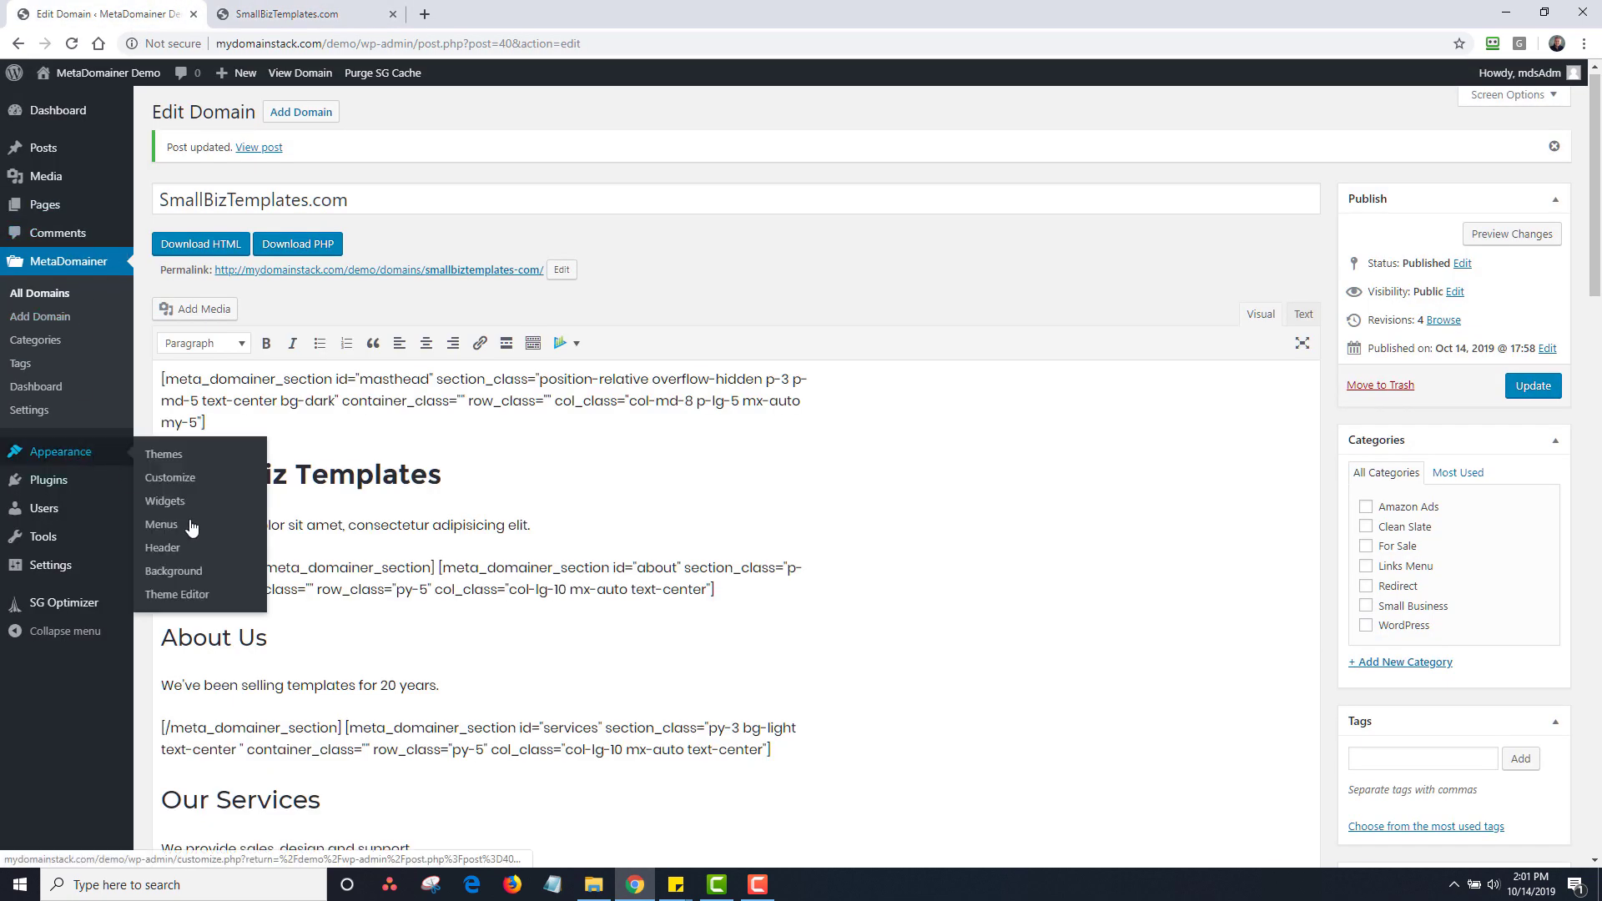
{"action": "right_click", "coordinate": [193, 523]}
{"action": "left_click", "coordinate": [251, 535]}
{"action": "left_click", "coordinate": [497, 12]}
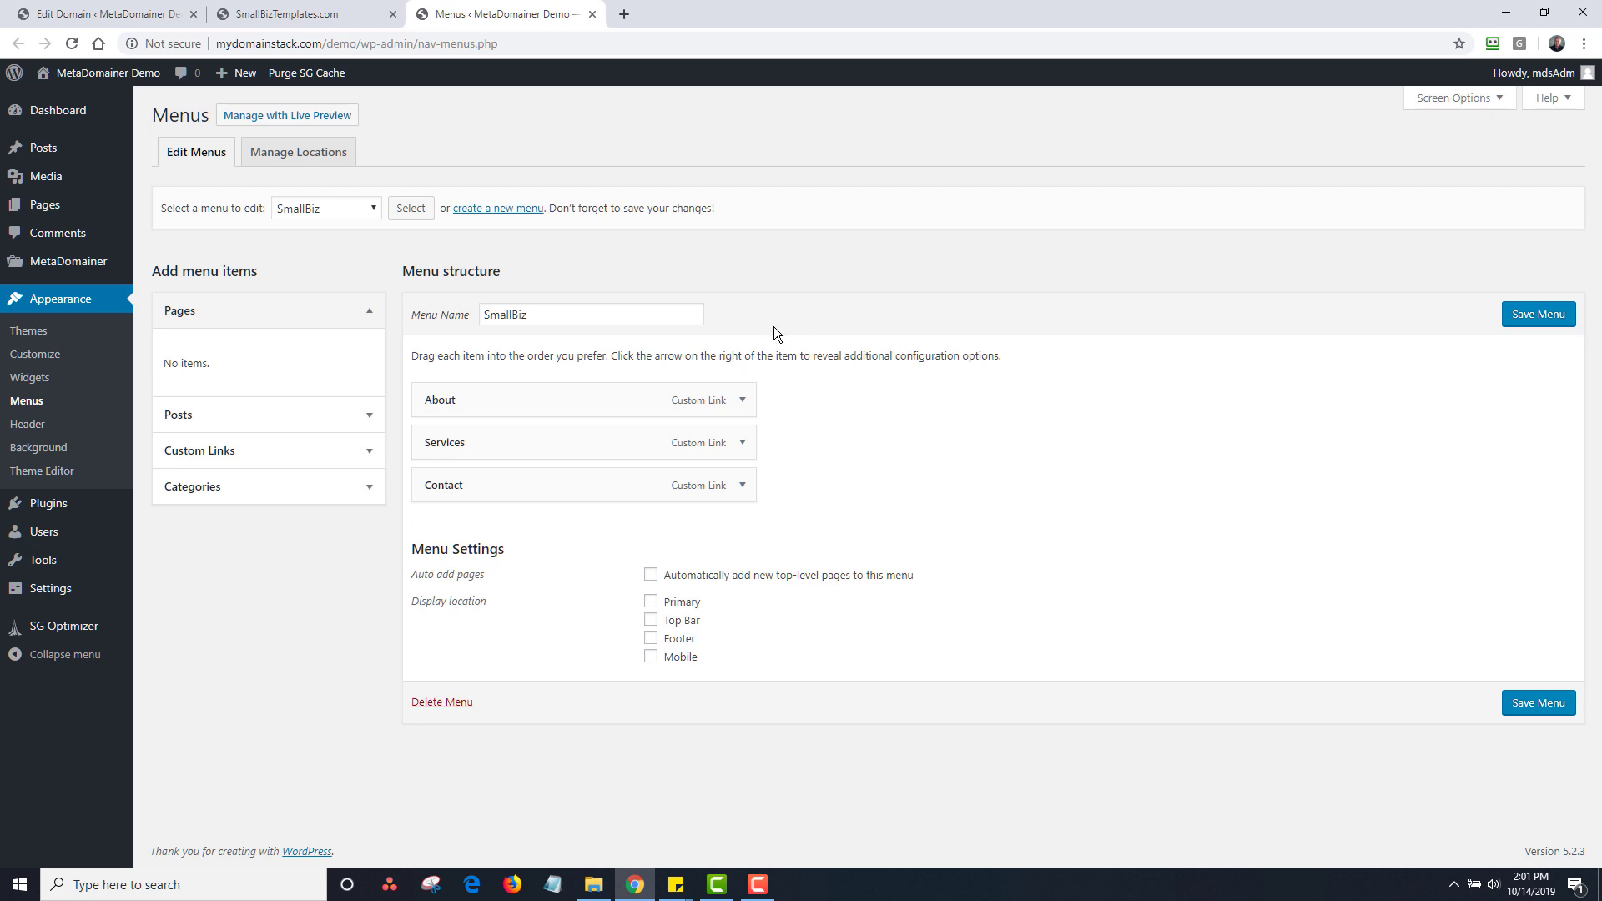
Expand the About, Services and Contact items of the SmallBiz menu to examine their URLs and navigation labels.
{"action": "left_click", "coordinate": [744, 400]}
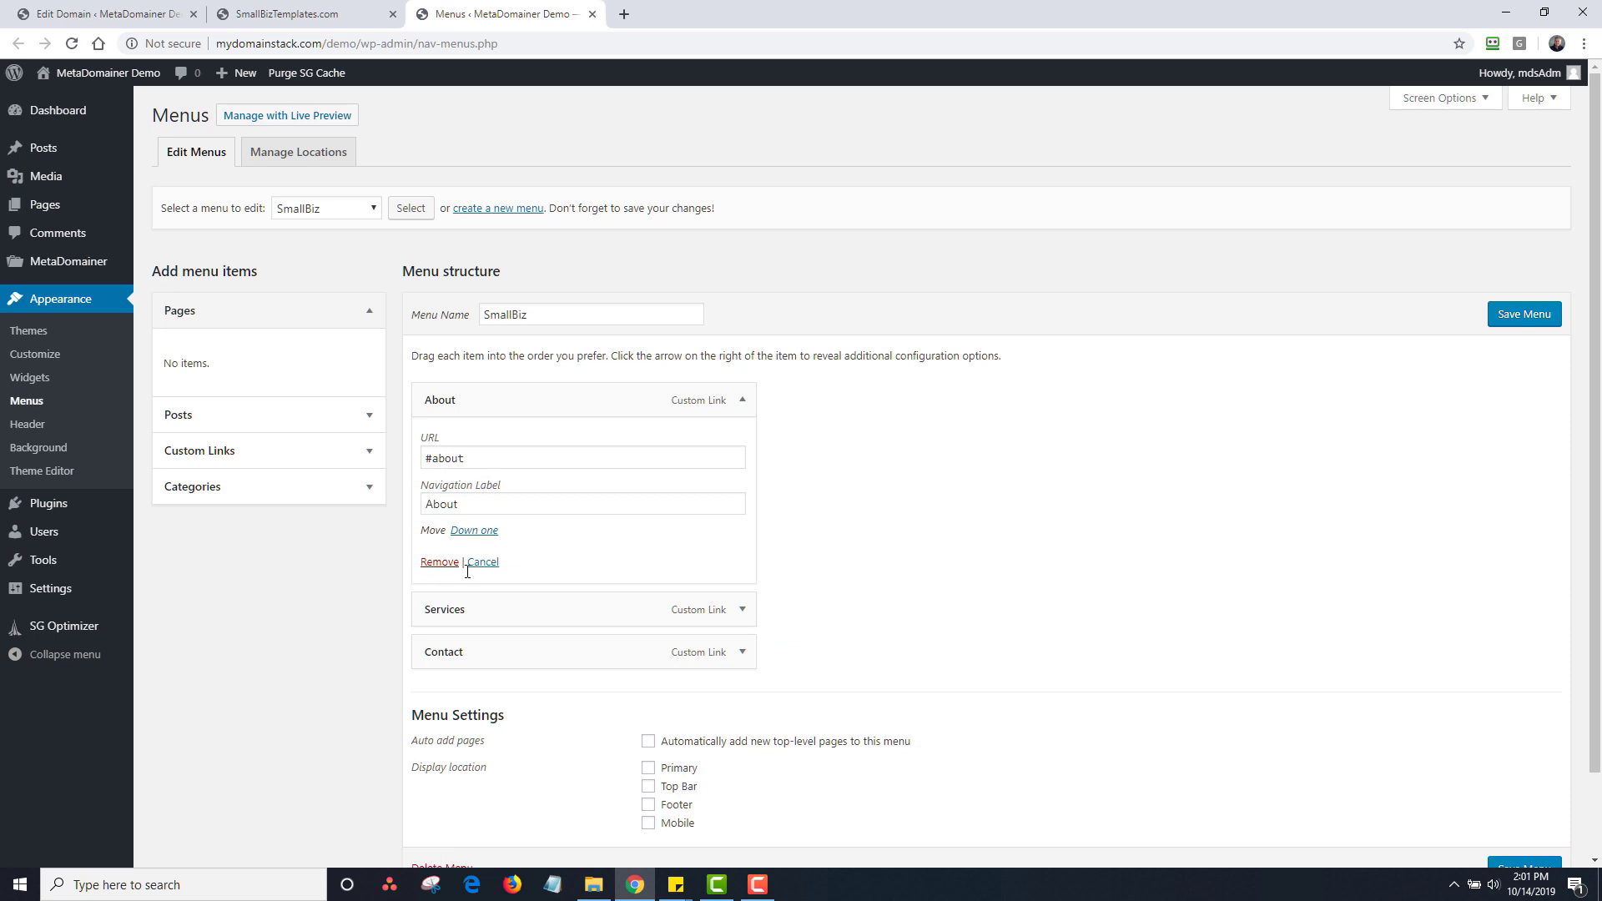
{"action": "left_click", "coordinate": [741, 610]}
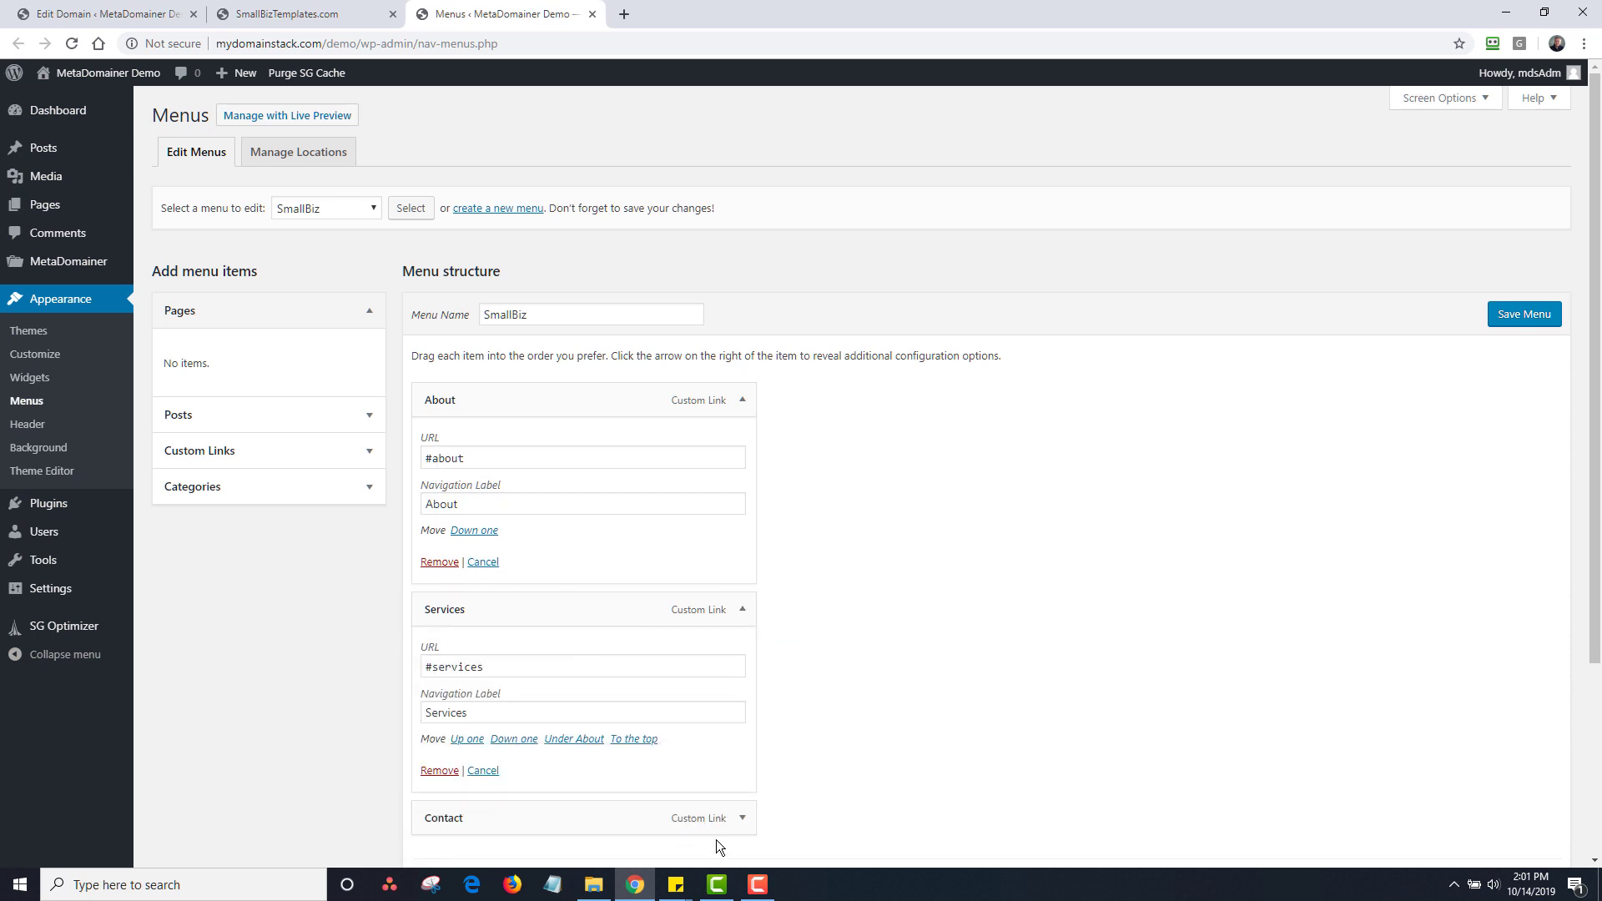
{"action": "left_click", "coordinate": [741, 819]}
{"action": "scroll", "coordinate": [701, 718], "scroll_direction": "down", "scroll_amount": 2}
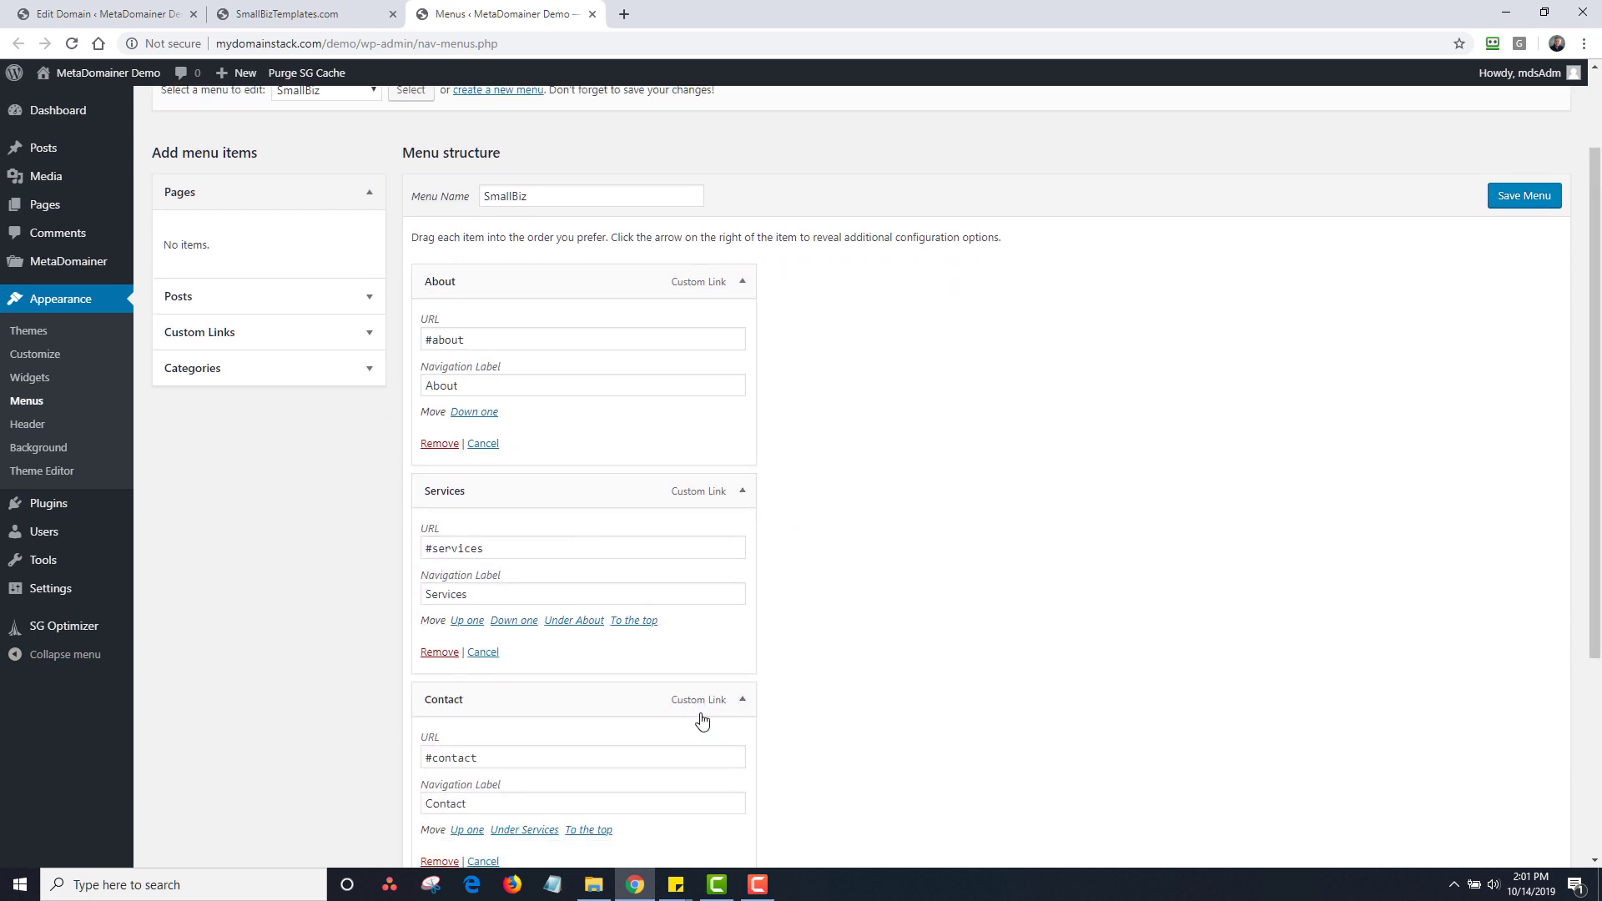
Examine the id attributes of the about, contact and services section shortcodes in the domain's content.
{"action": "left_click", "coordinate": [133, 17]}
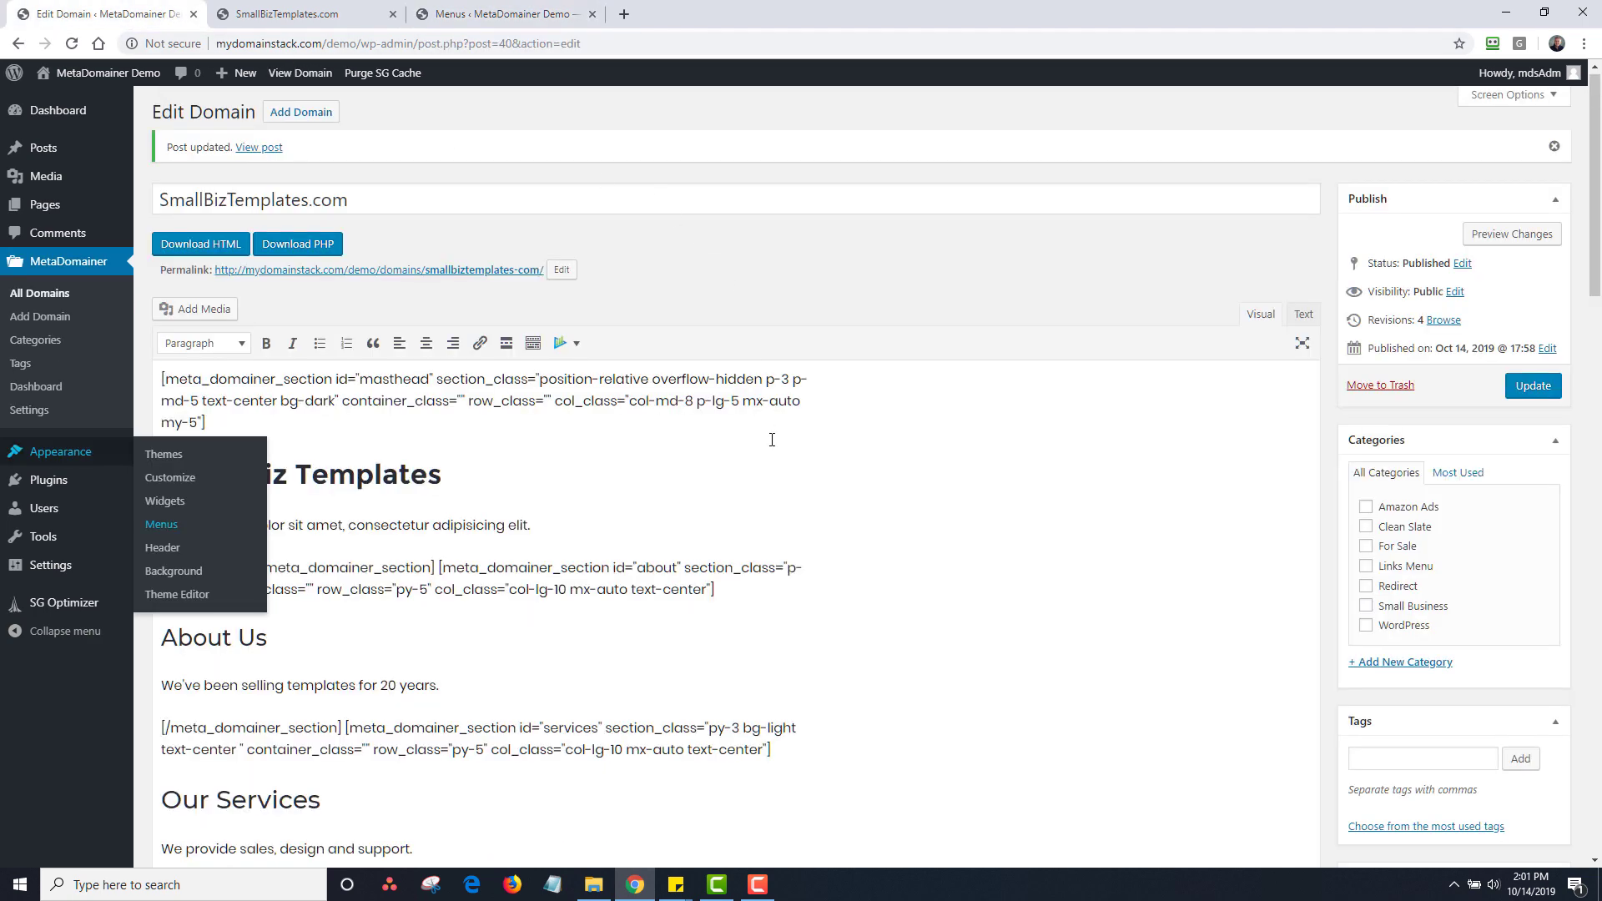
{"action": "left_click", "coordinate": [776, 448]}
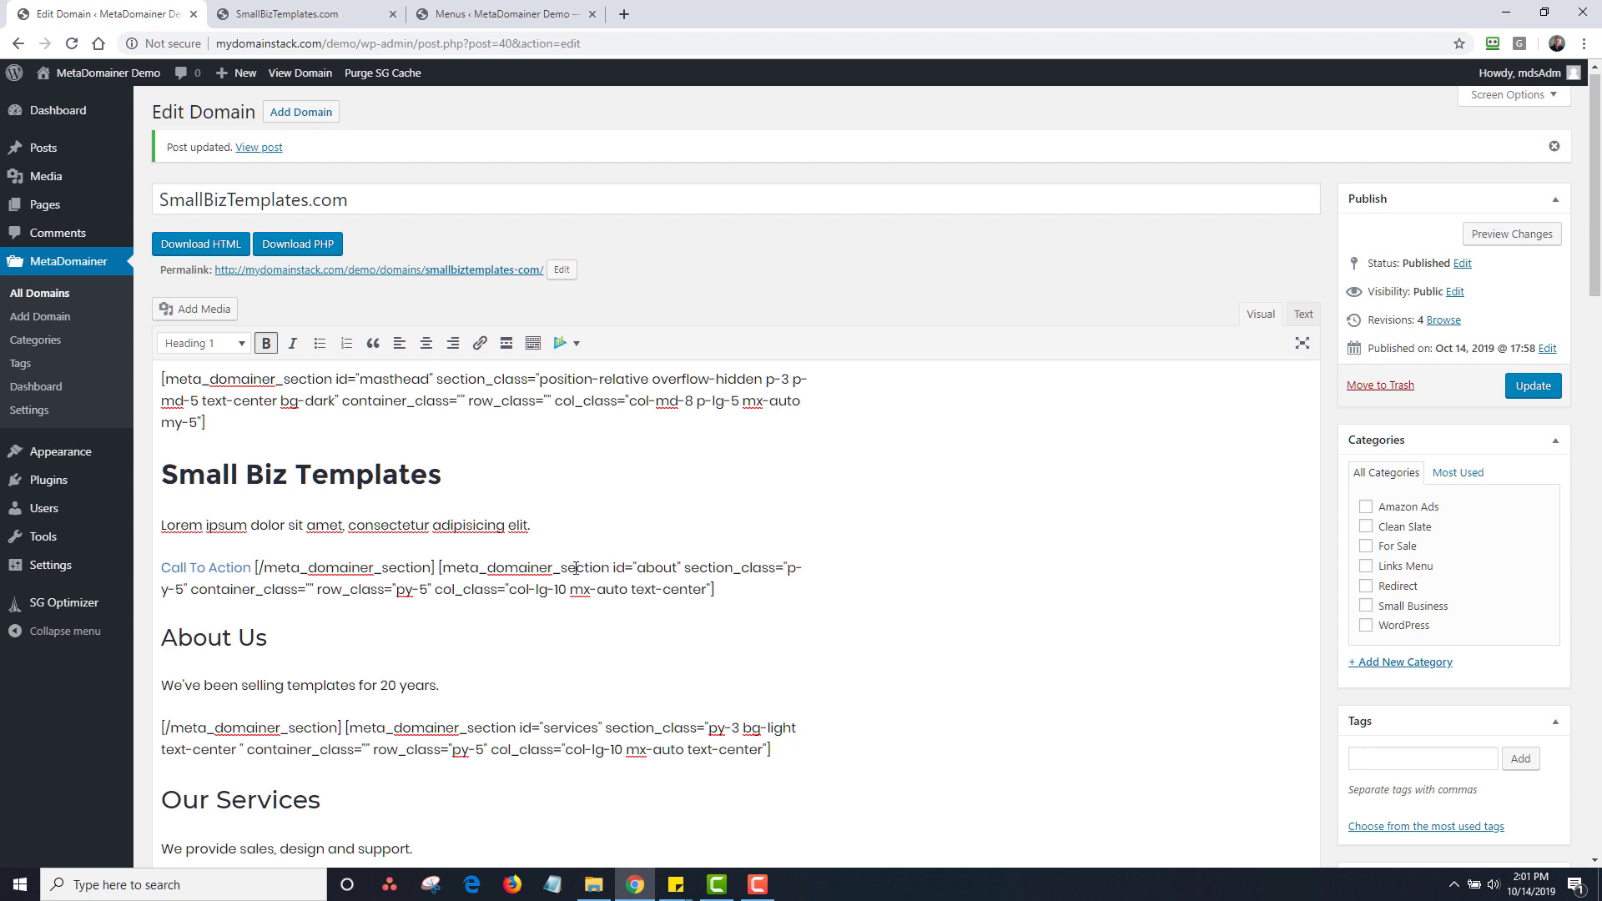
{"action": "left_click_drag", "start_coordinate": [612, 568], "coordinate": [682, 565]}
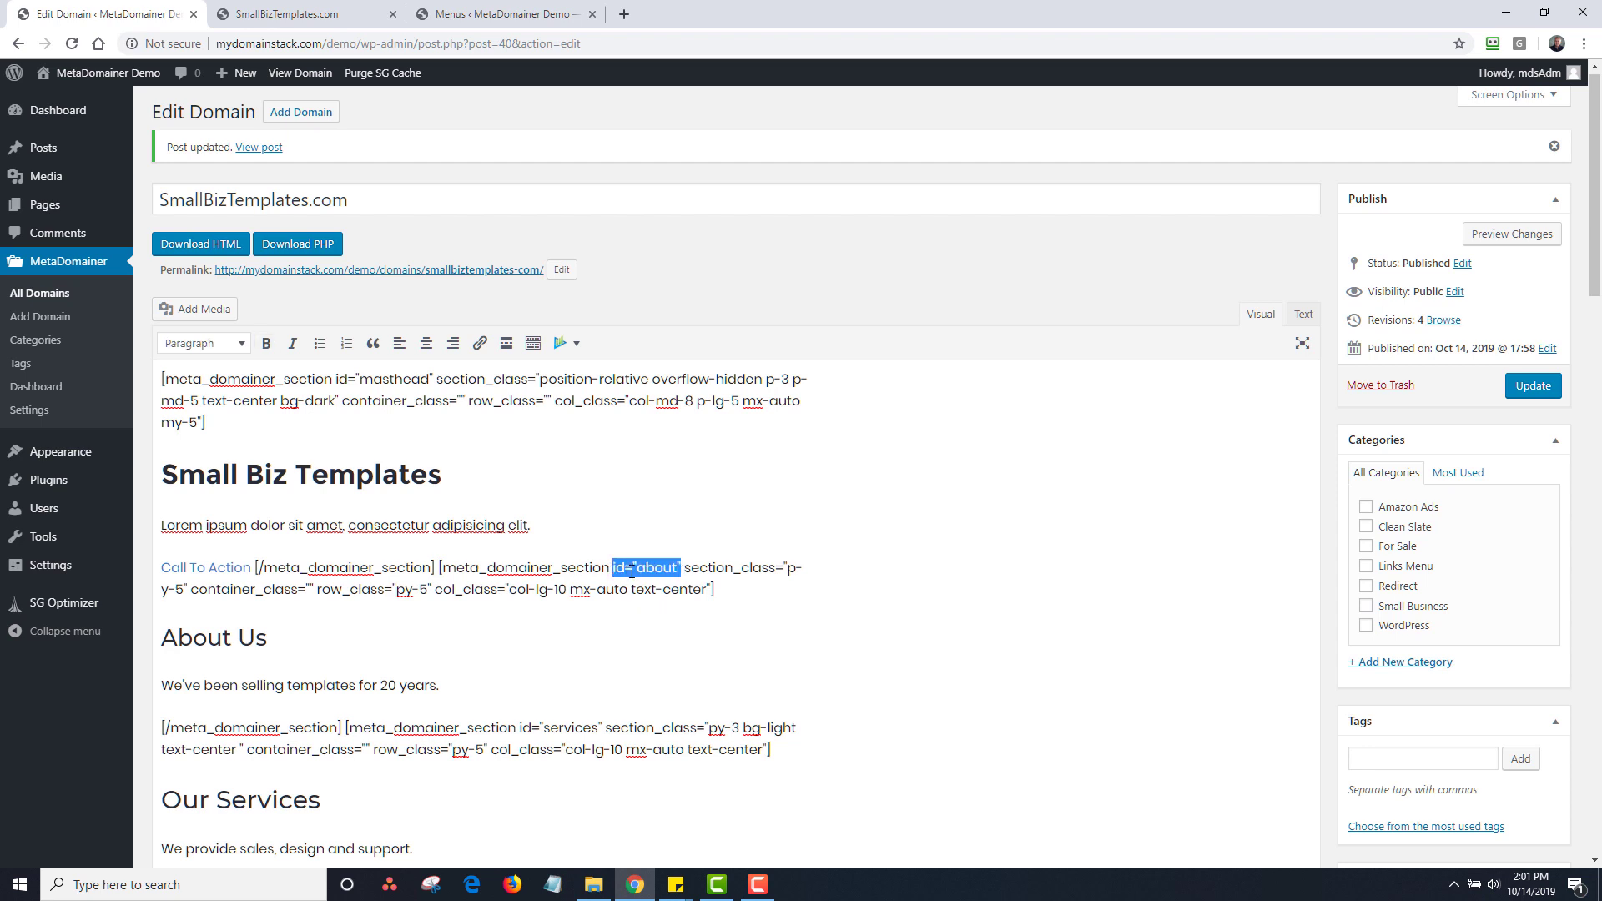
{"action": "scroll", "coordinate": [609, 431], "scroll_direction": "down", "scroll_amount": 5}
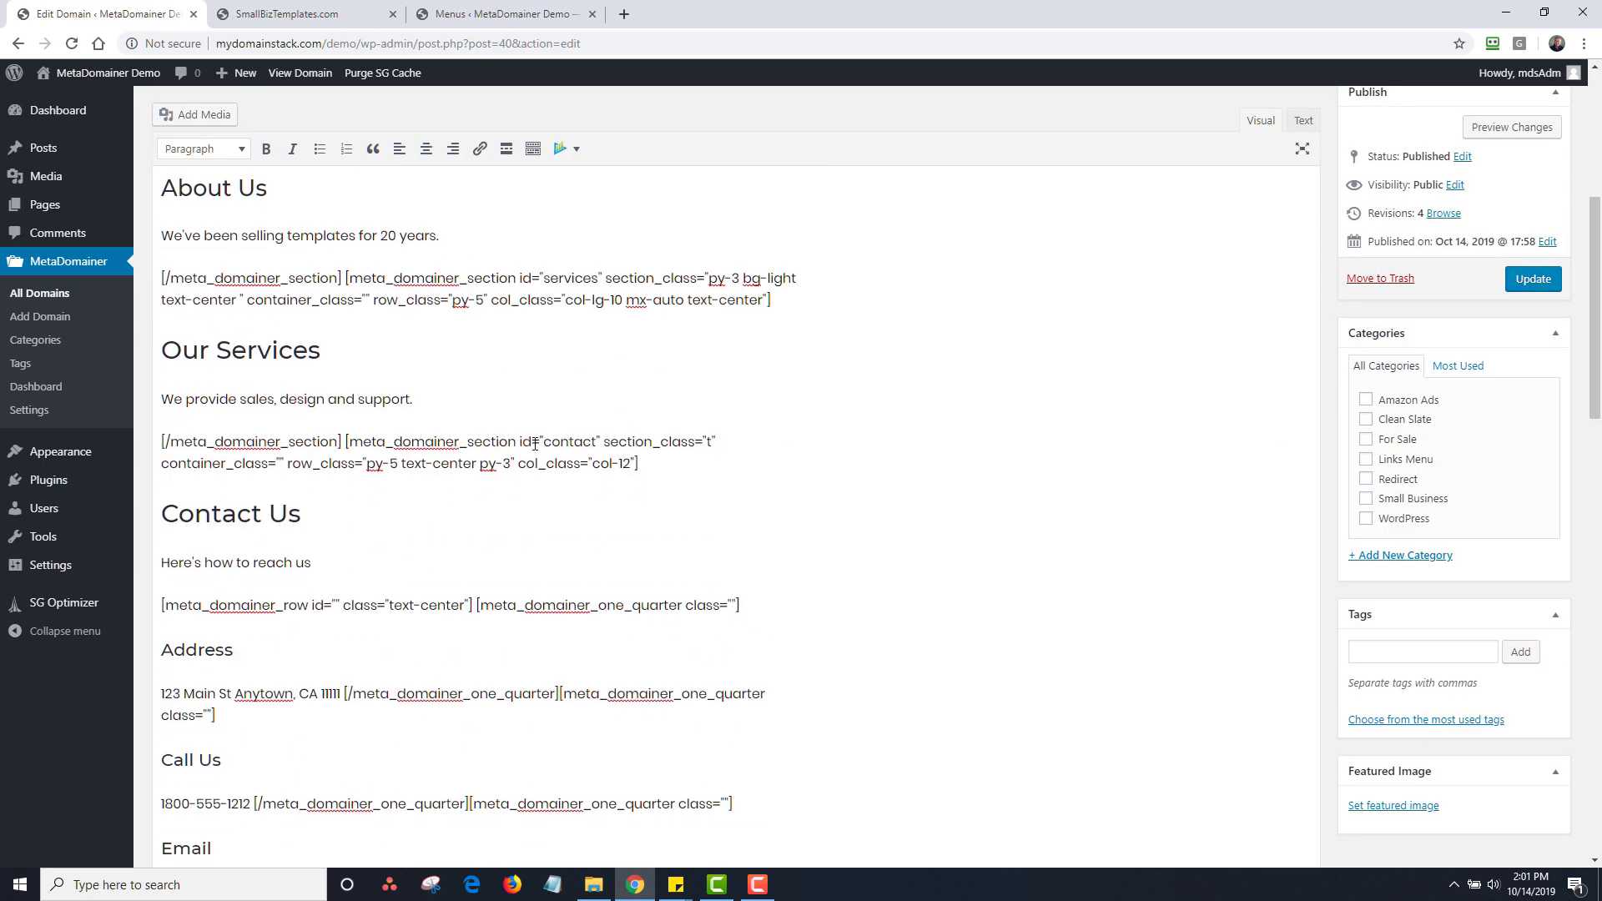
{"action": "left_click_drag", "start_coordinate": [552, 441], "coordinate": [590, 440]}
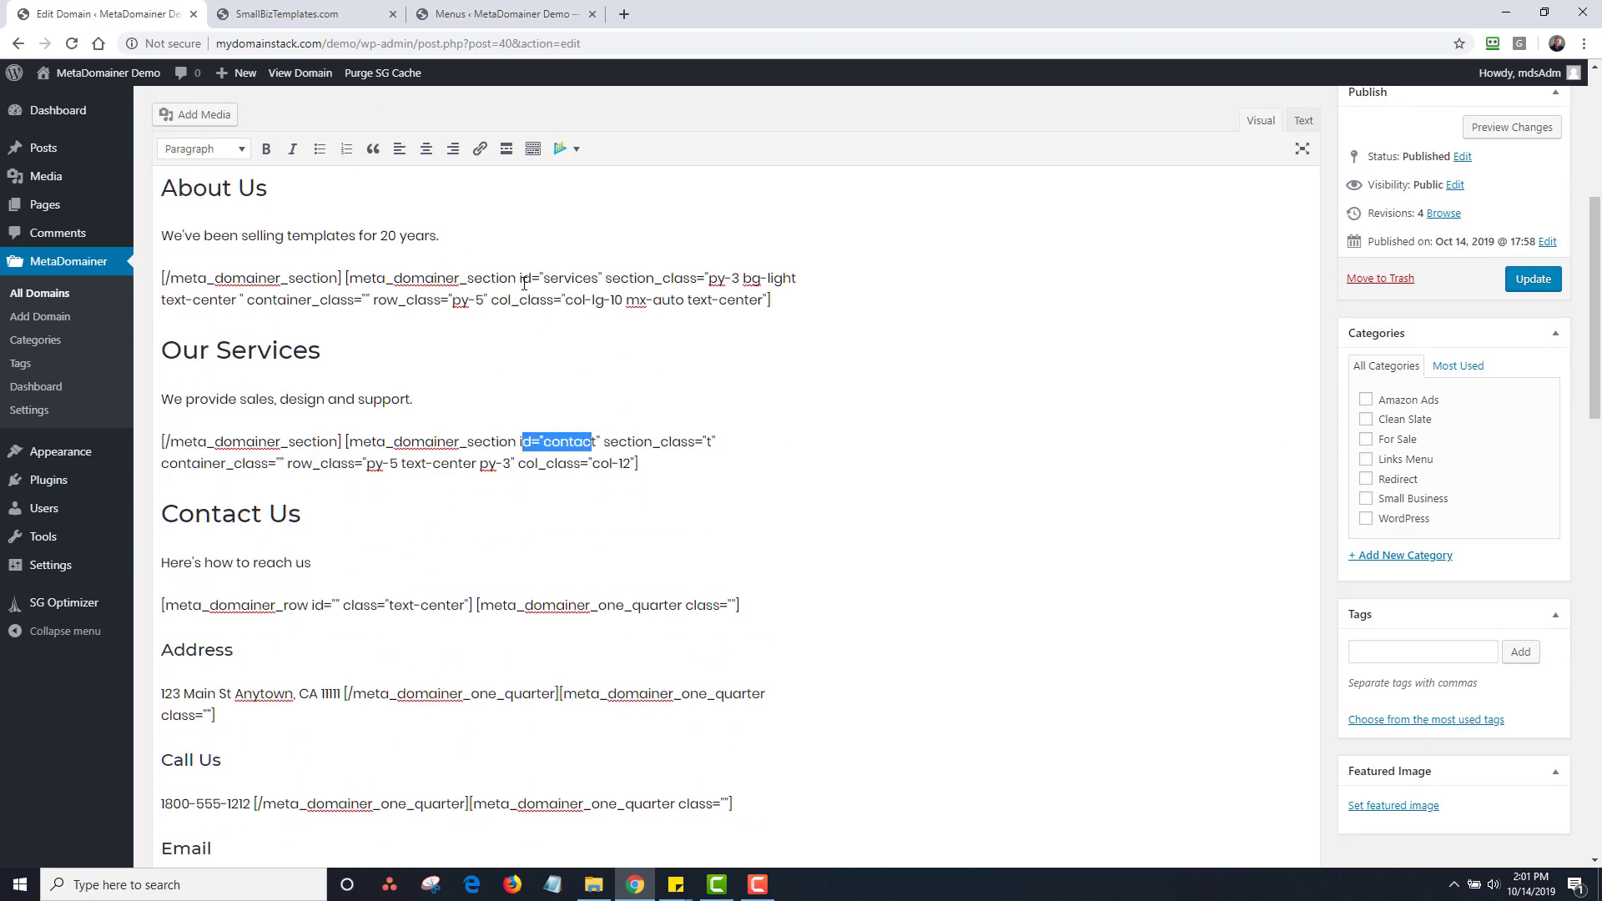
{"action": "left_click_drag", "start_coordinate": [520, 280], "coordinate": [603, 279]}
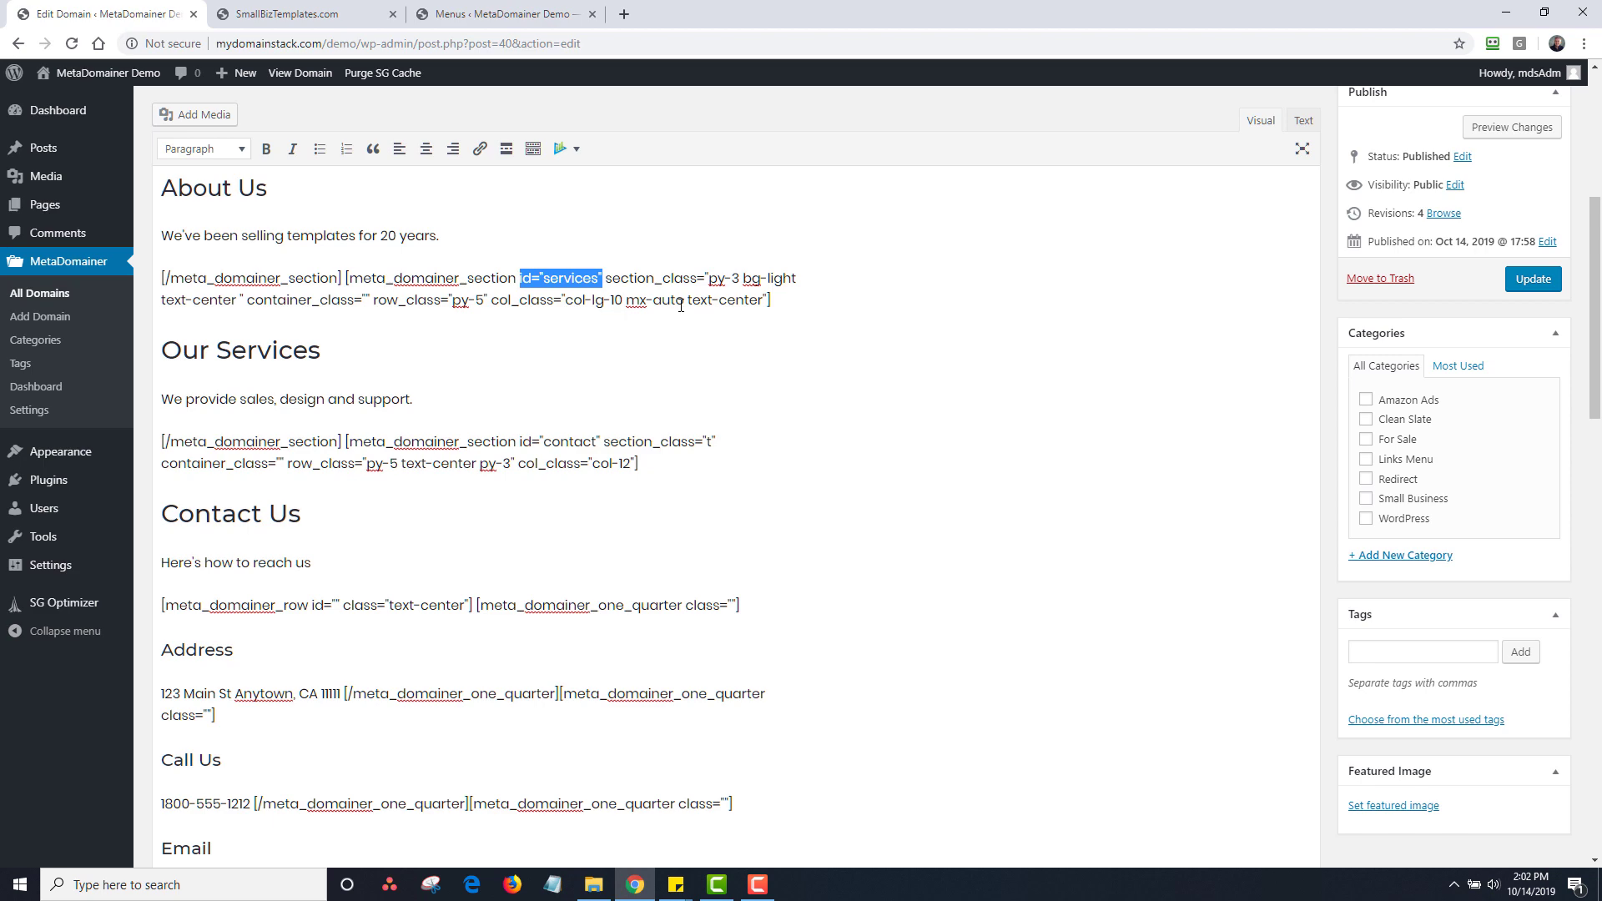
{"action": "scroll", "coordinate": [1597, 328], "scroll_direction": "up", "scroll_amount": 5}
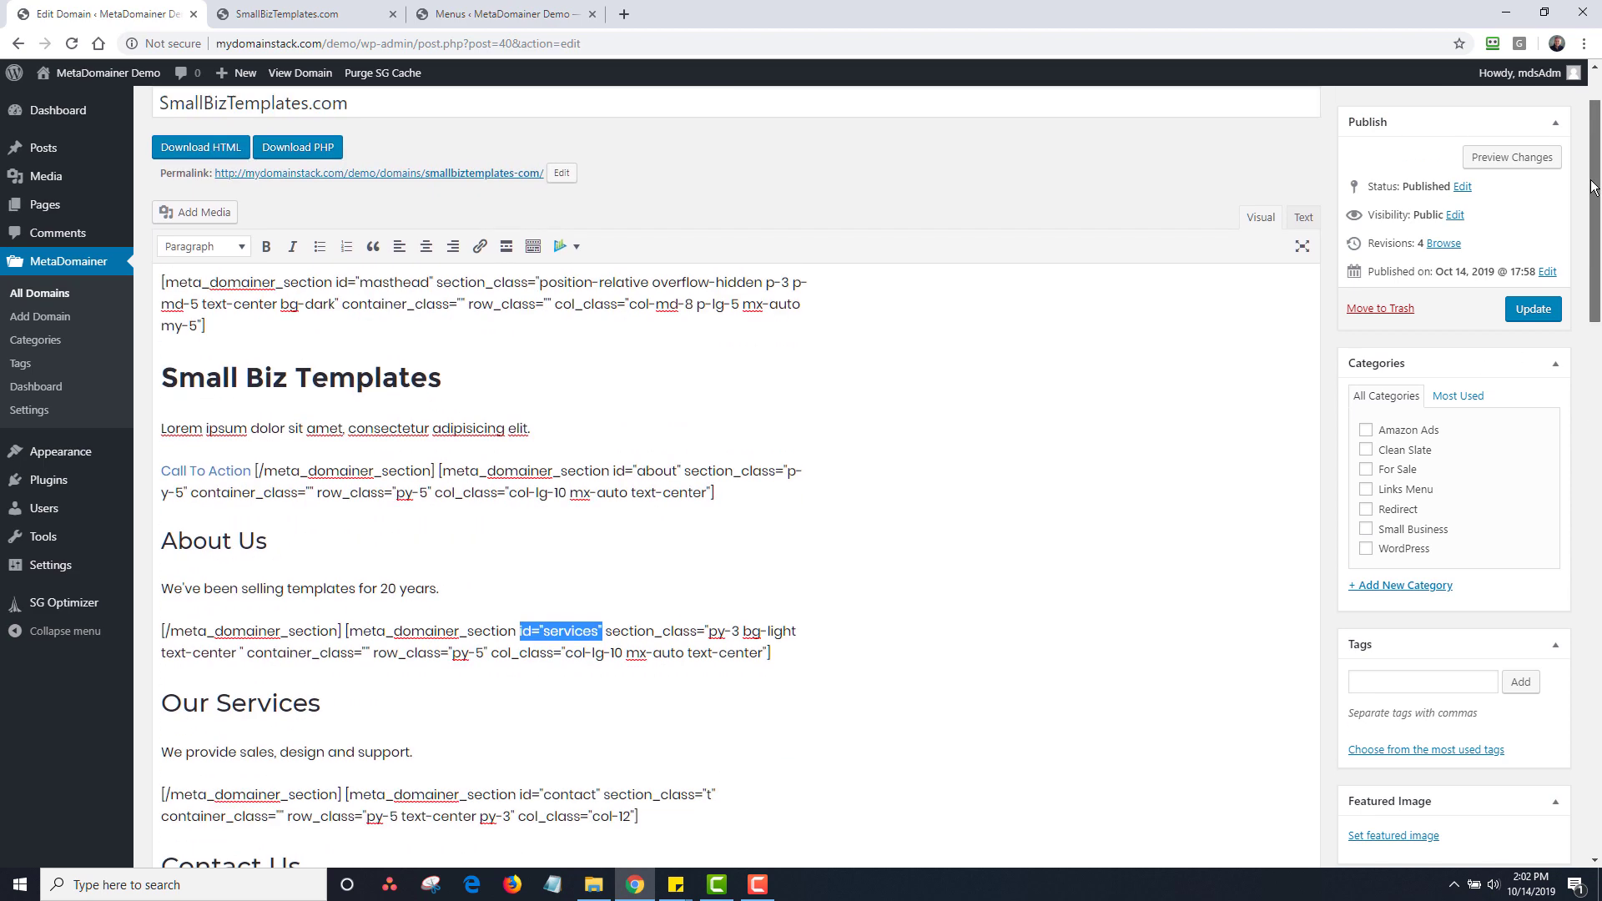
Locate the domain's Masthead Image URL option and select the link of the city-1.jpg image in the Media Library for copying.
{"action": "scroll", "coordinate": [1594, 401], "scroll_direction": "down", "scroll_amount": 6}
{"action": "left_click_drag", "start_coordinate": [1591, 434], "coordinate": [1598, 651]}
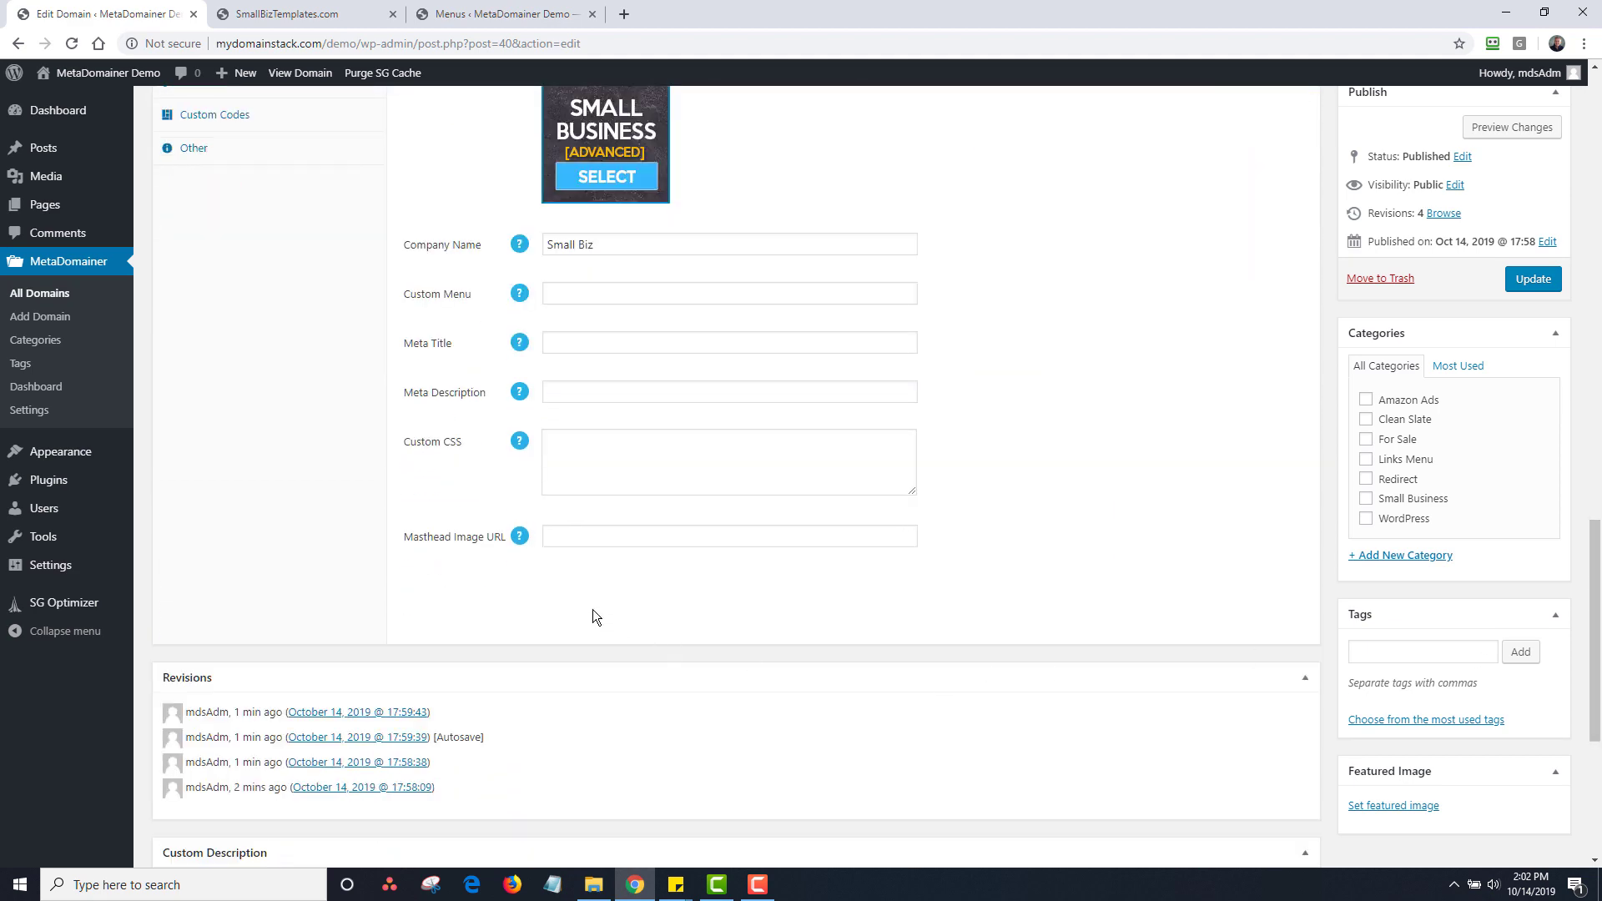
{"action": "left_click", "coordinate": [482, 19]}
{"action": "mouse_move", "coordinate": [67, 171]}
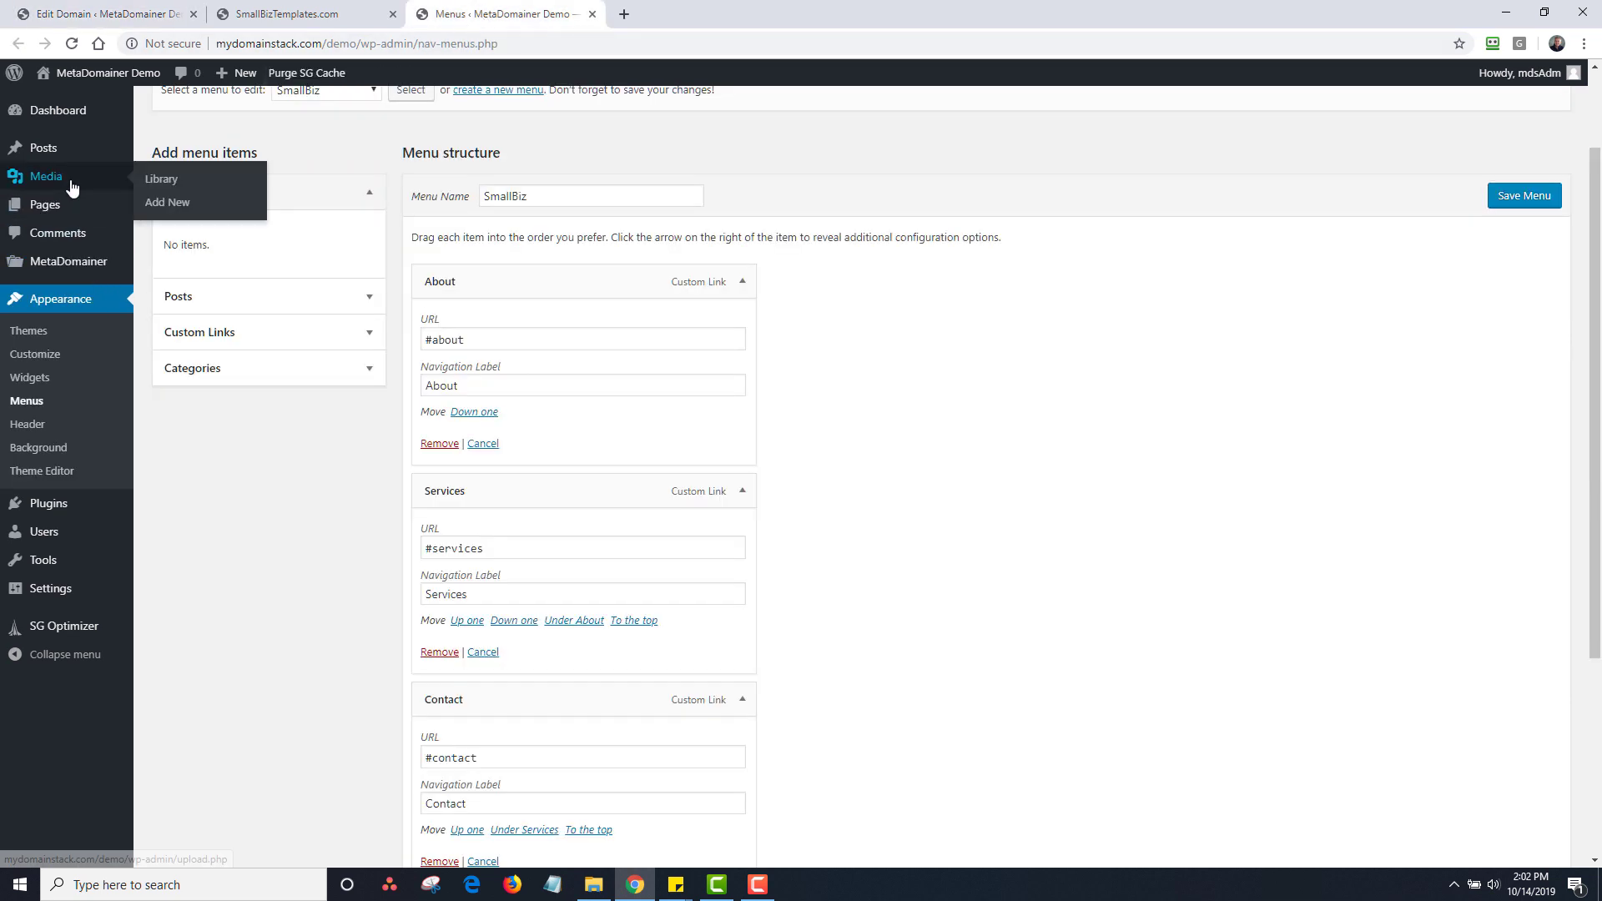
{"action": "left_click", "coordinate": [164, 180]}
{"action": "left_click", "coordinate": [876, 136]}
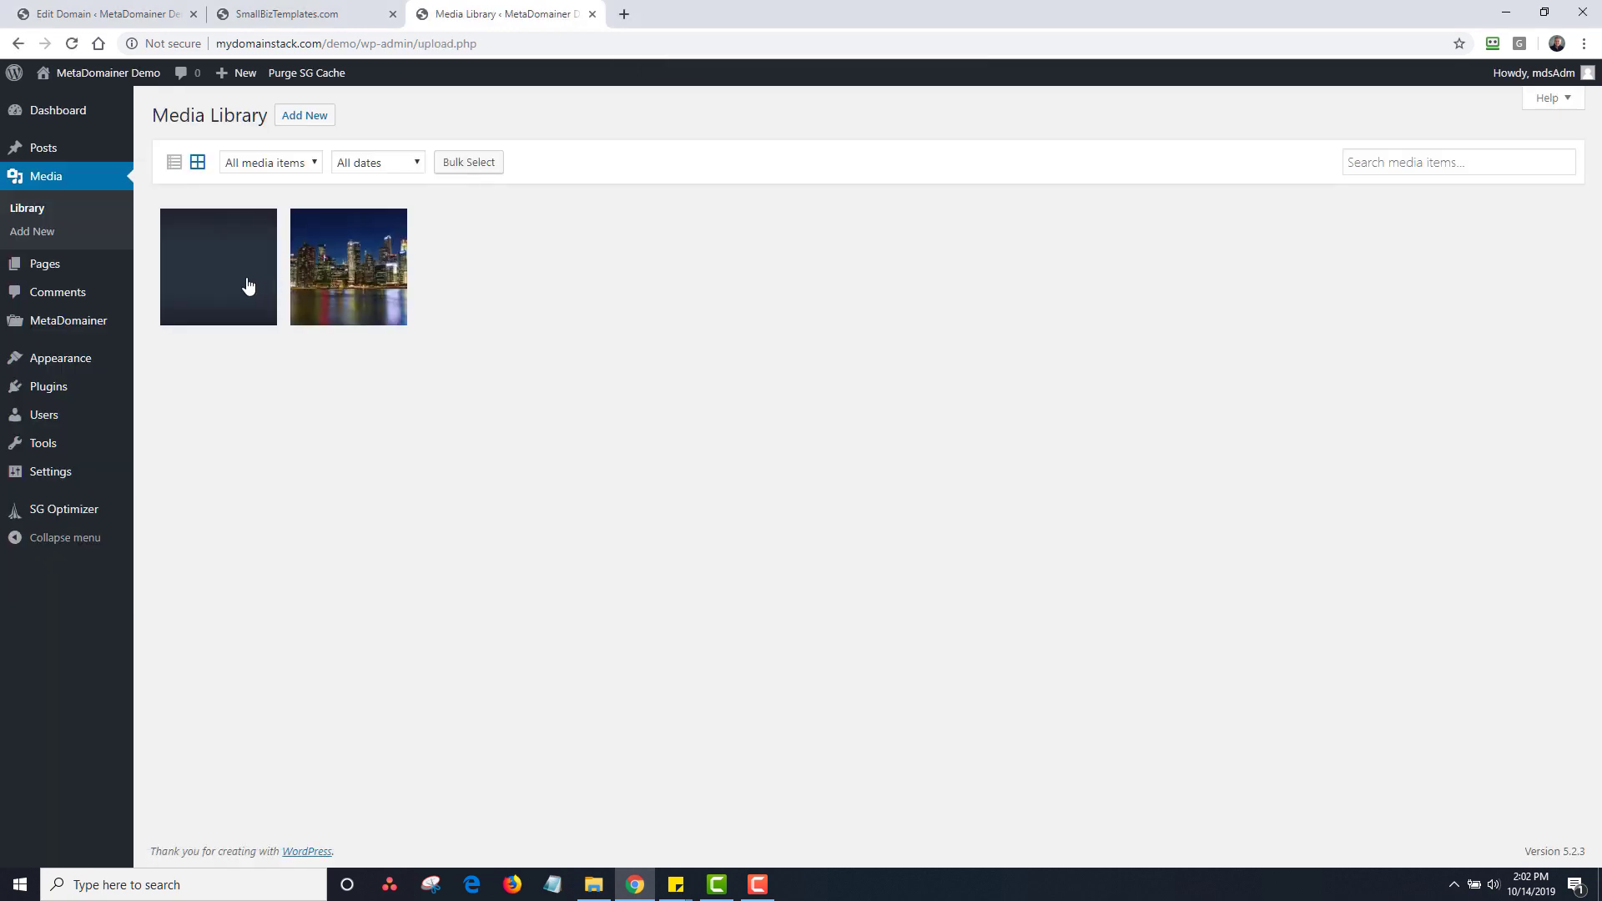
{"action": "left_click", "coordinate": [296, 275]}
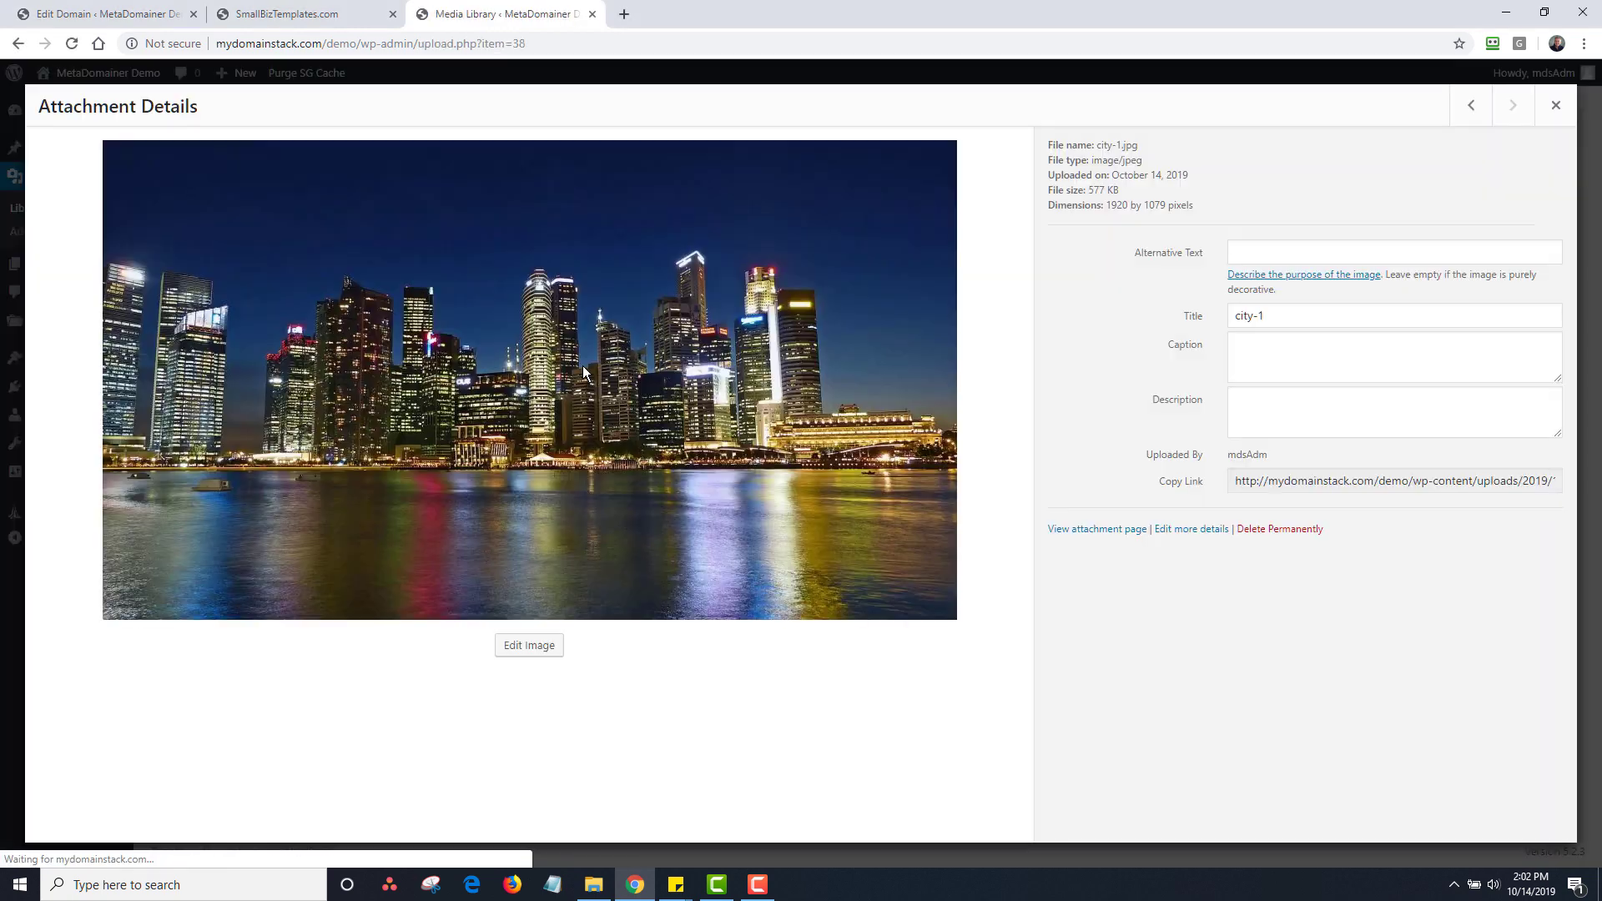
{"action": "left_click", "coordinate": [1305, 482]}
{"action": "triple_click", "coordinate": [1272, 482]}
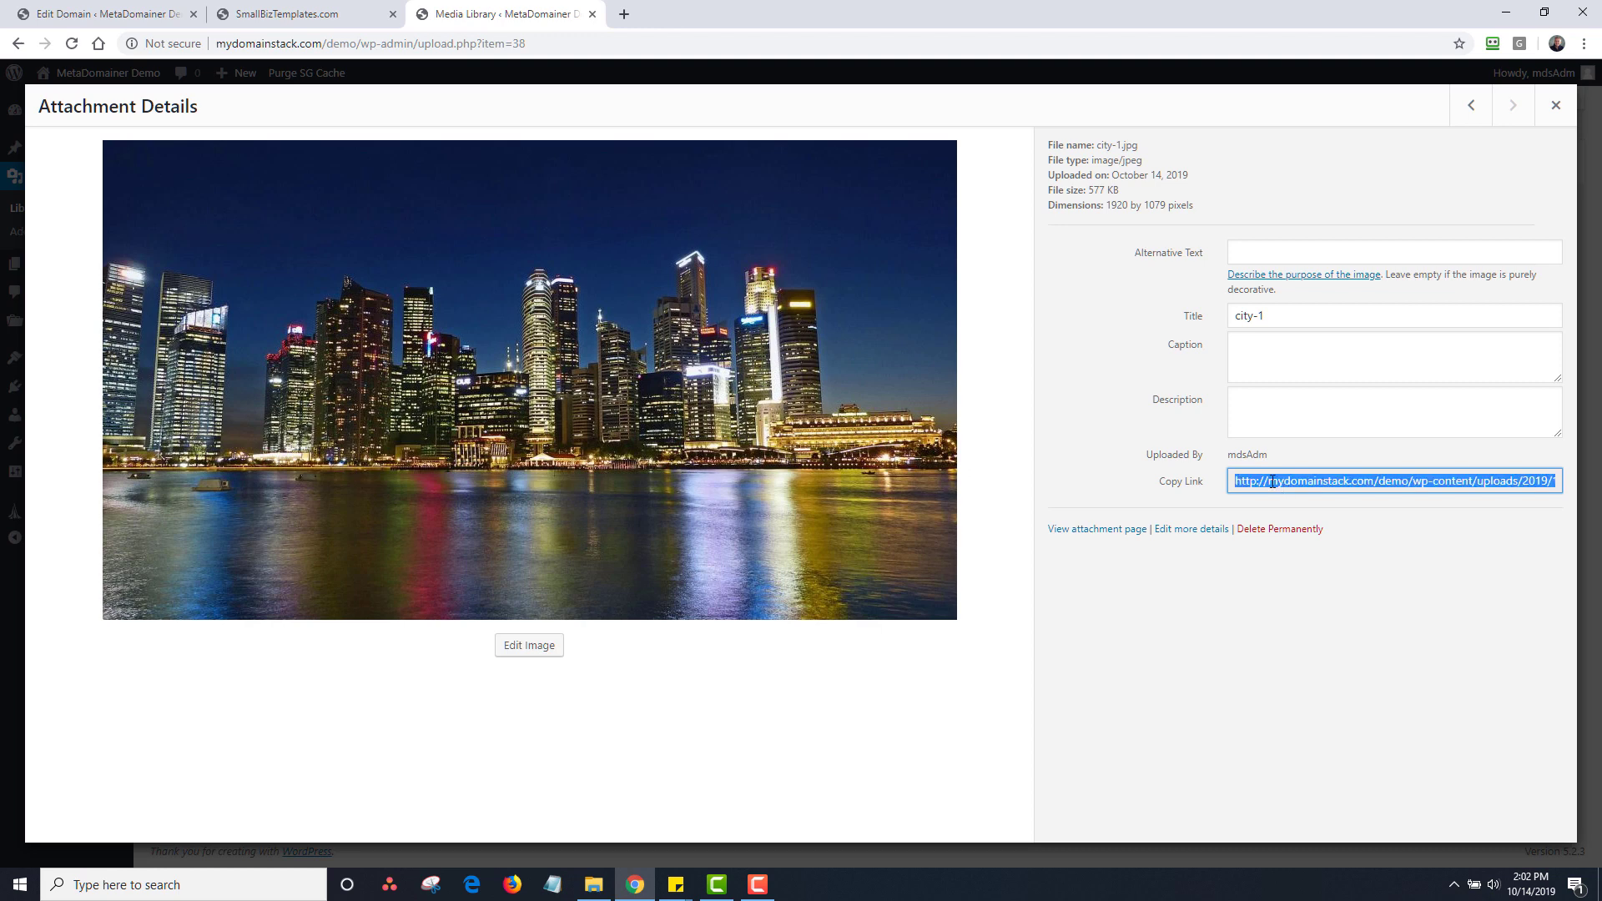
{"action": "left_click", "coordinate": [108, 14]}
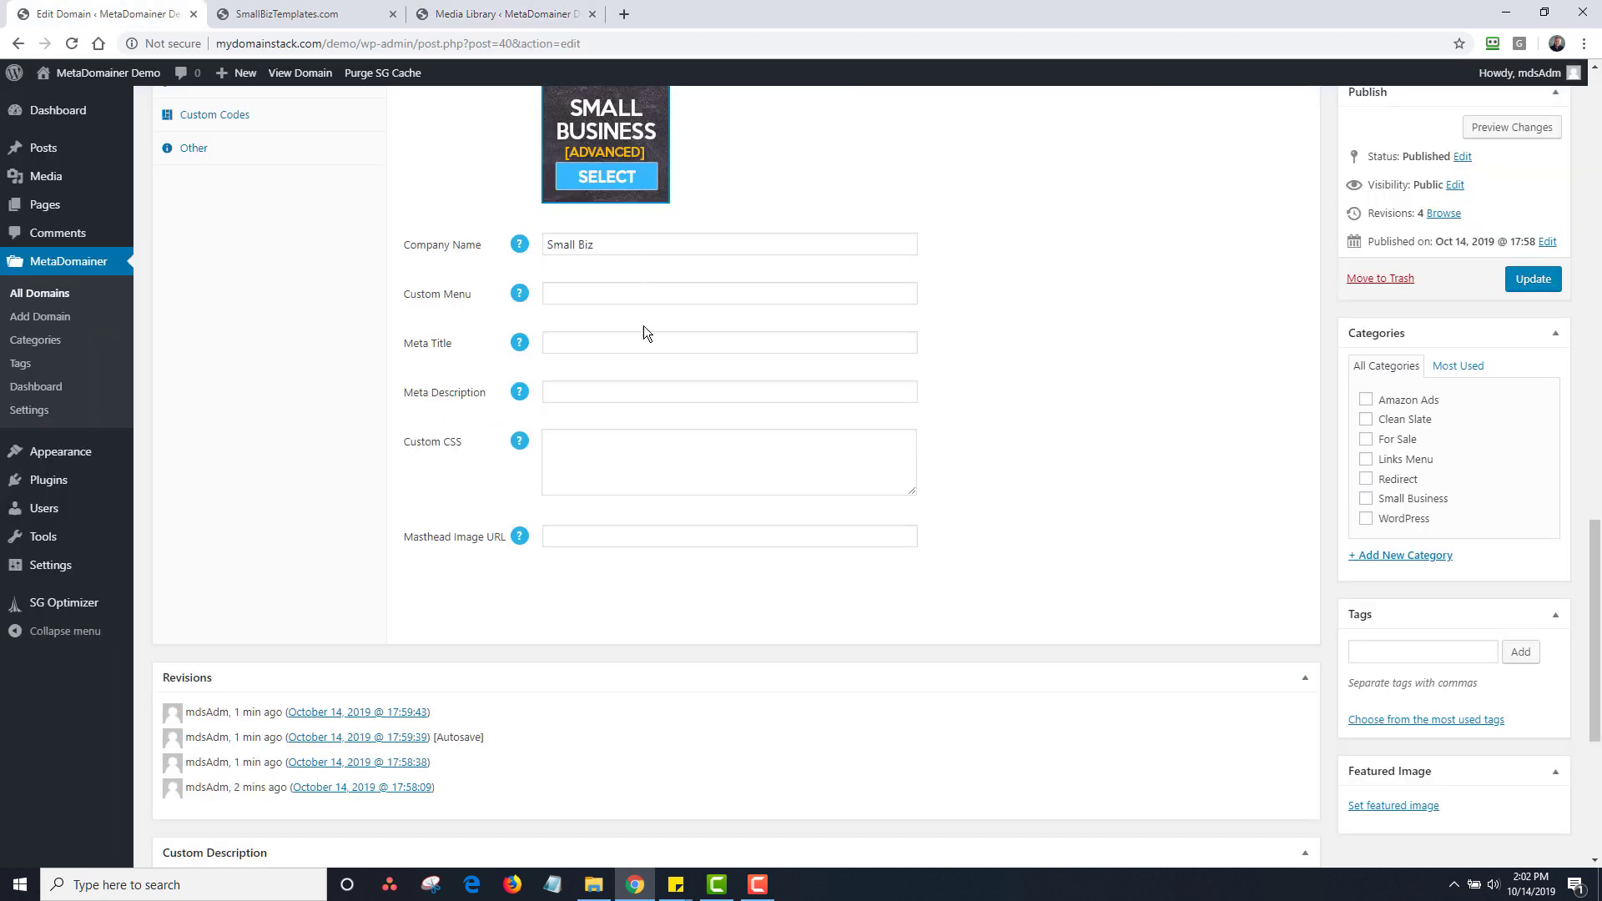
{"action": "left_click", "coordinate": [605, 535]}
{"action": "type", "text": "http://mydomainstack.com/demo/wp-content/uploads/2019/10/city-1.jpg"}
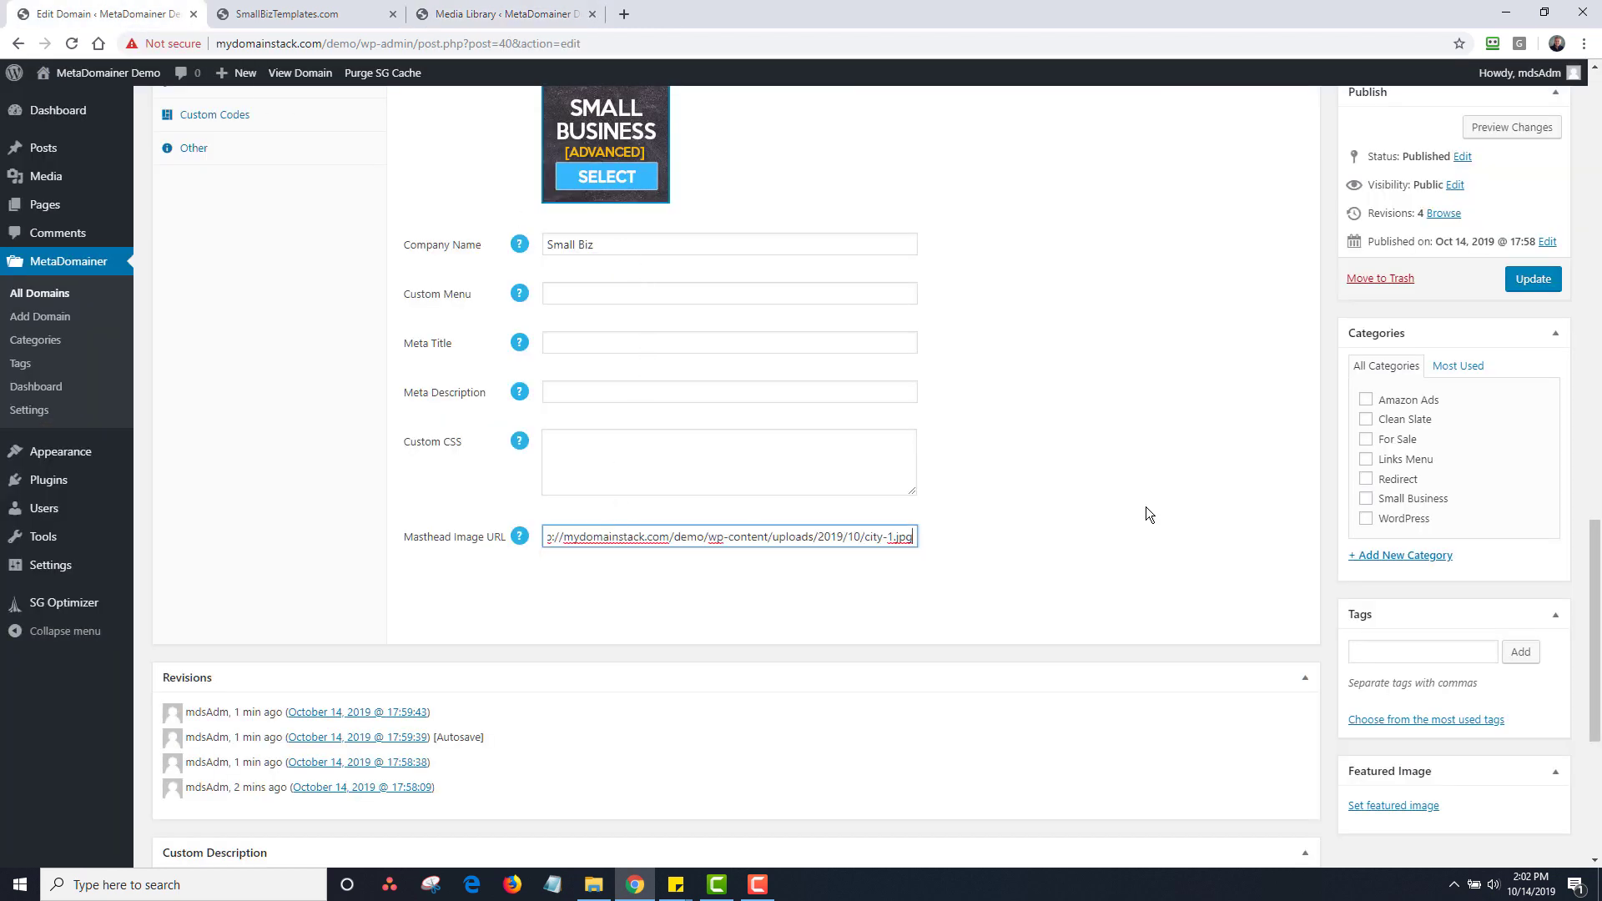
{"action": "left_click", "coordinate": [1530, 281]}
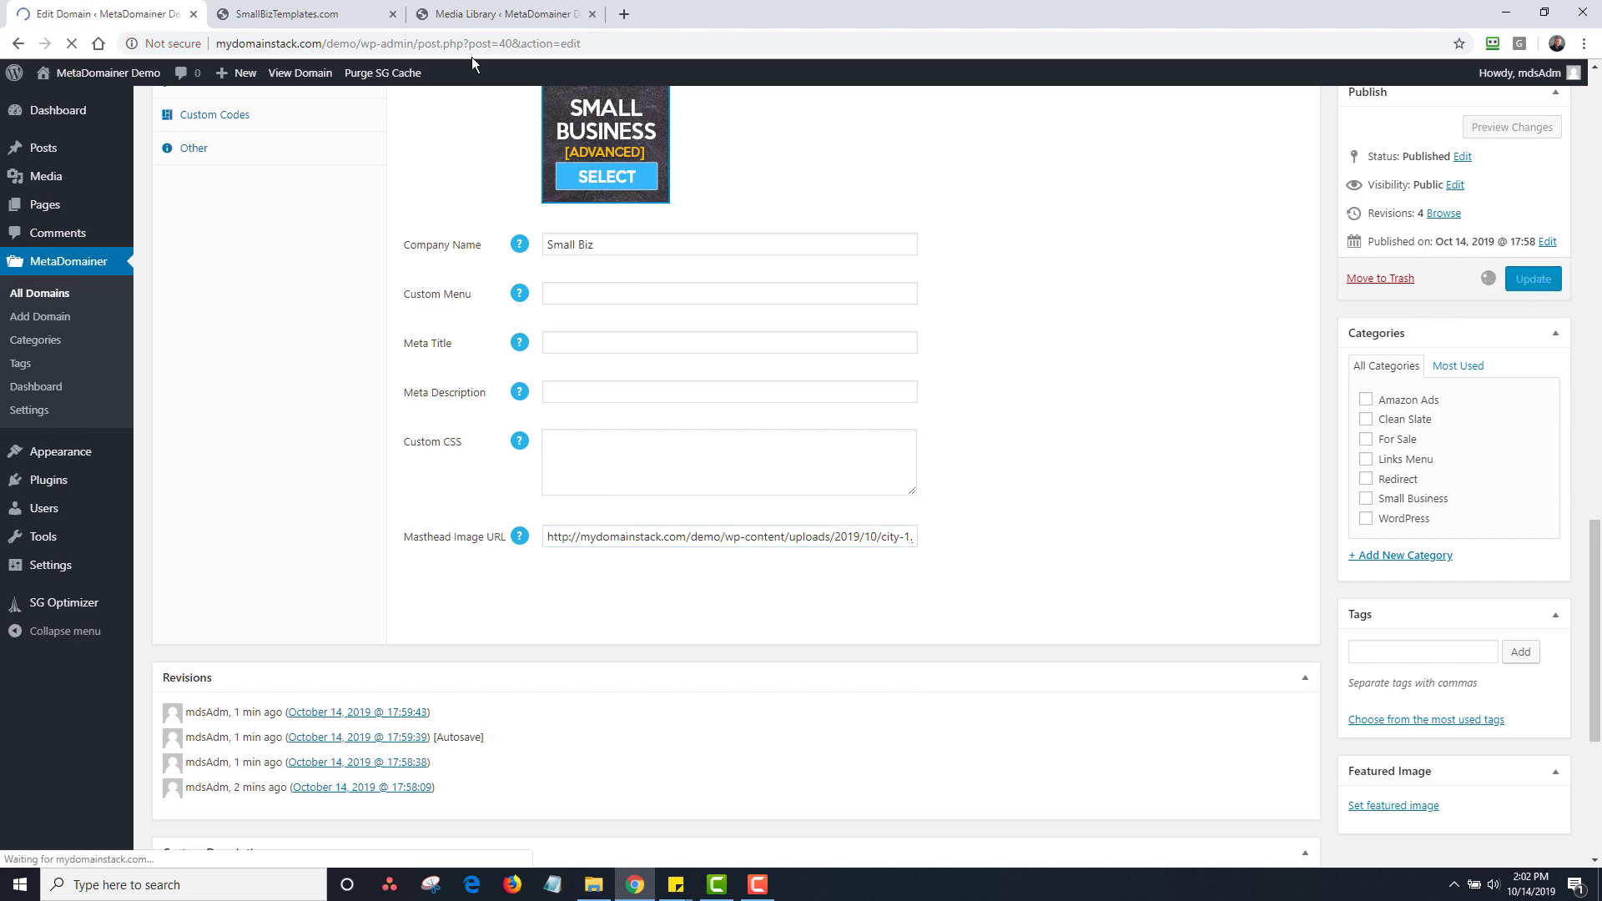
{"action": "left_click", "coordinate": [313, 18]}
{"action": "left_click", "coordinate": [70, 44]}
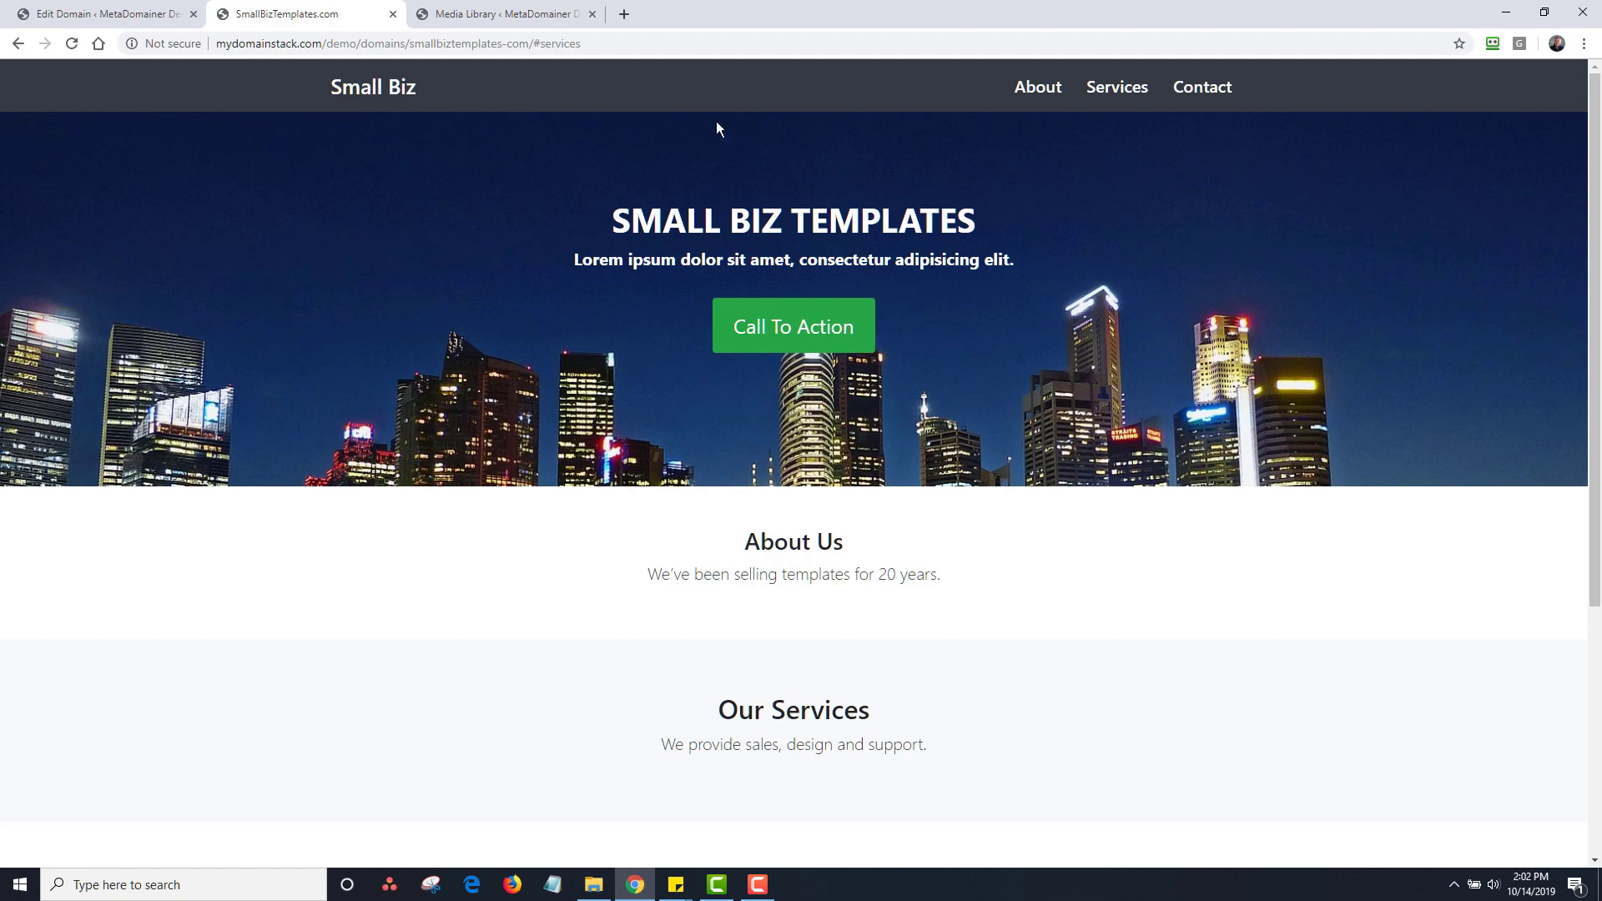
Insert "fdssdf" before "masthead" in the first section's id, update the domain and reload the live page to check the header.
{"action": "left_click", "coordinate": [151, 20]}
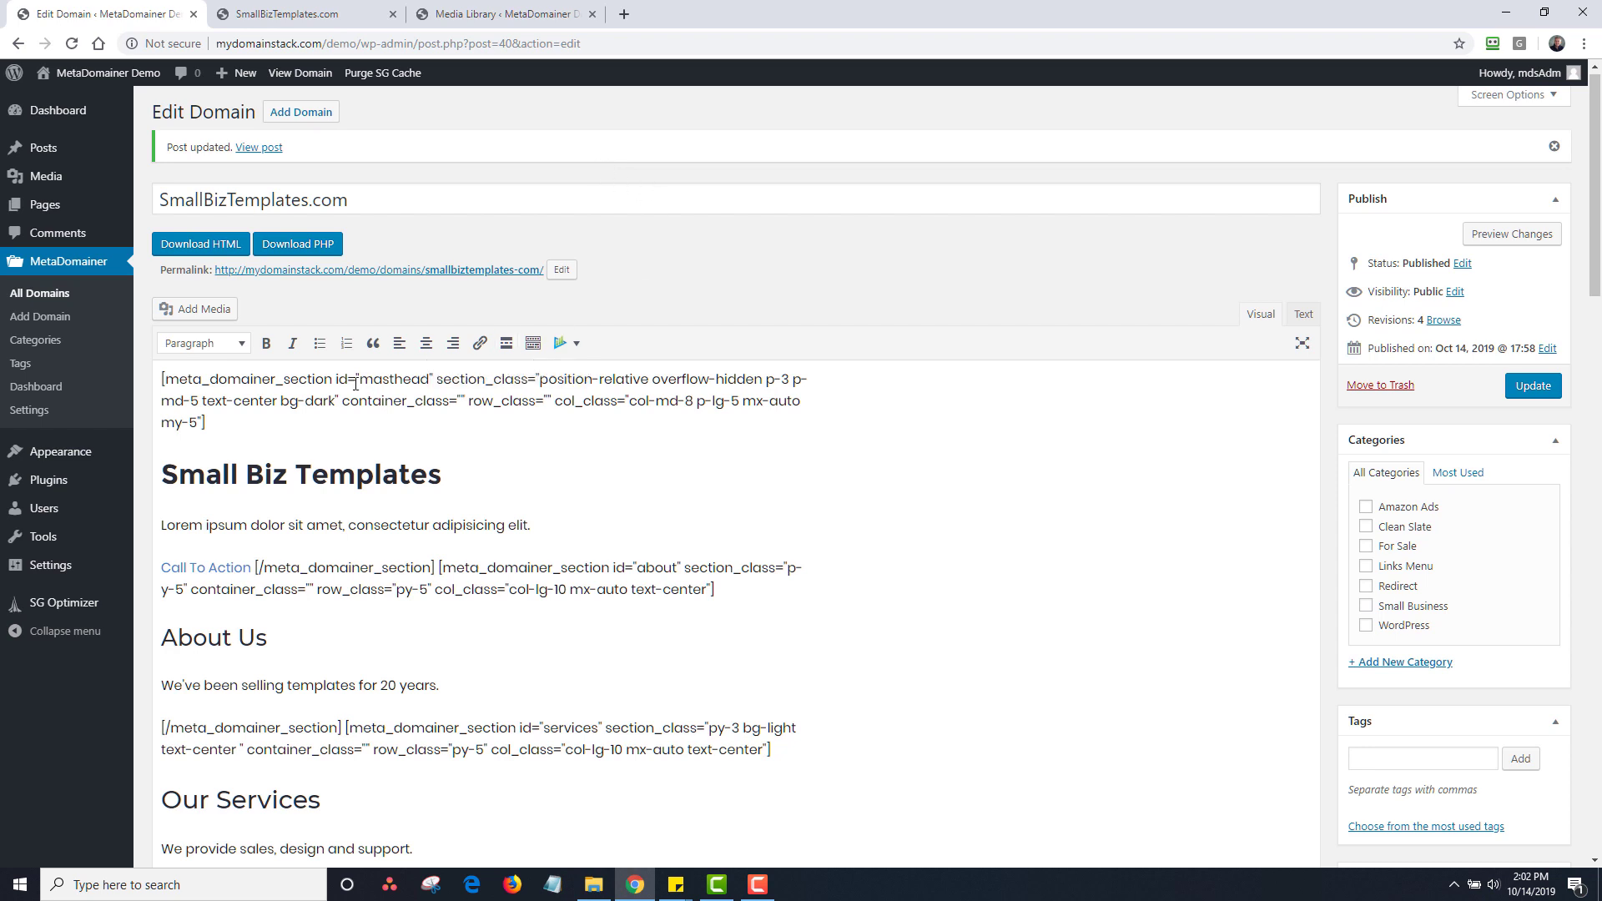
{"action": "left_click_drag", "start_coordinate": [335, 382], "coordinate": [433, 380]}
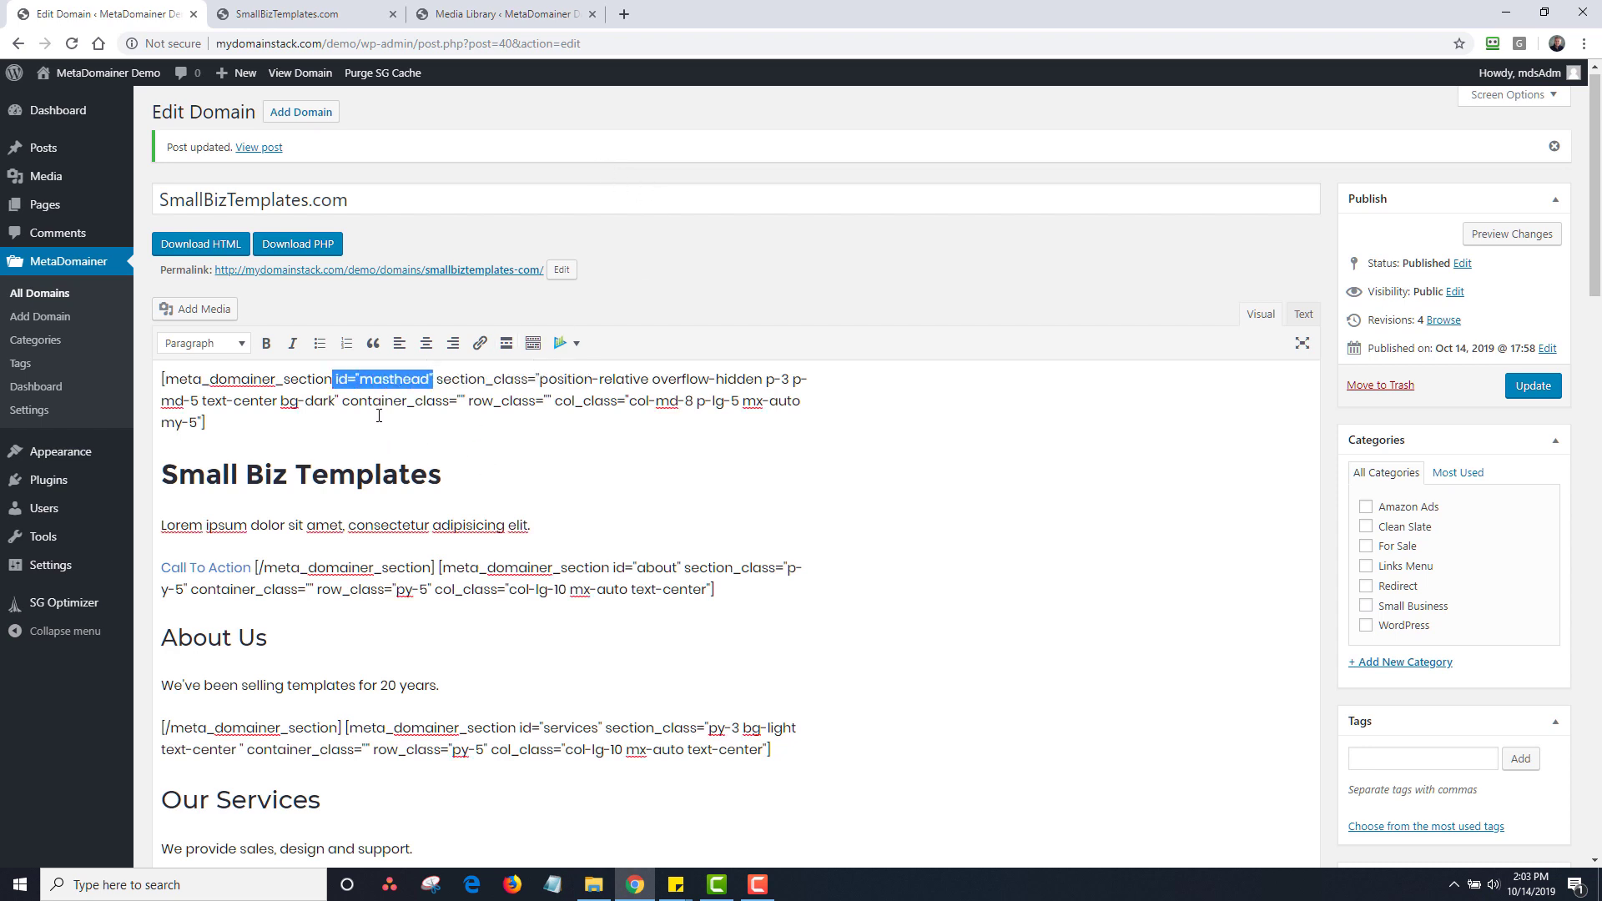
{"action": "left_click", "coordinate": [361, 381]}
{"action": "type", "text": "fdssdf"}
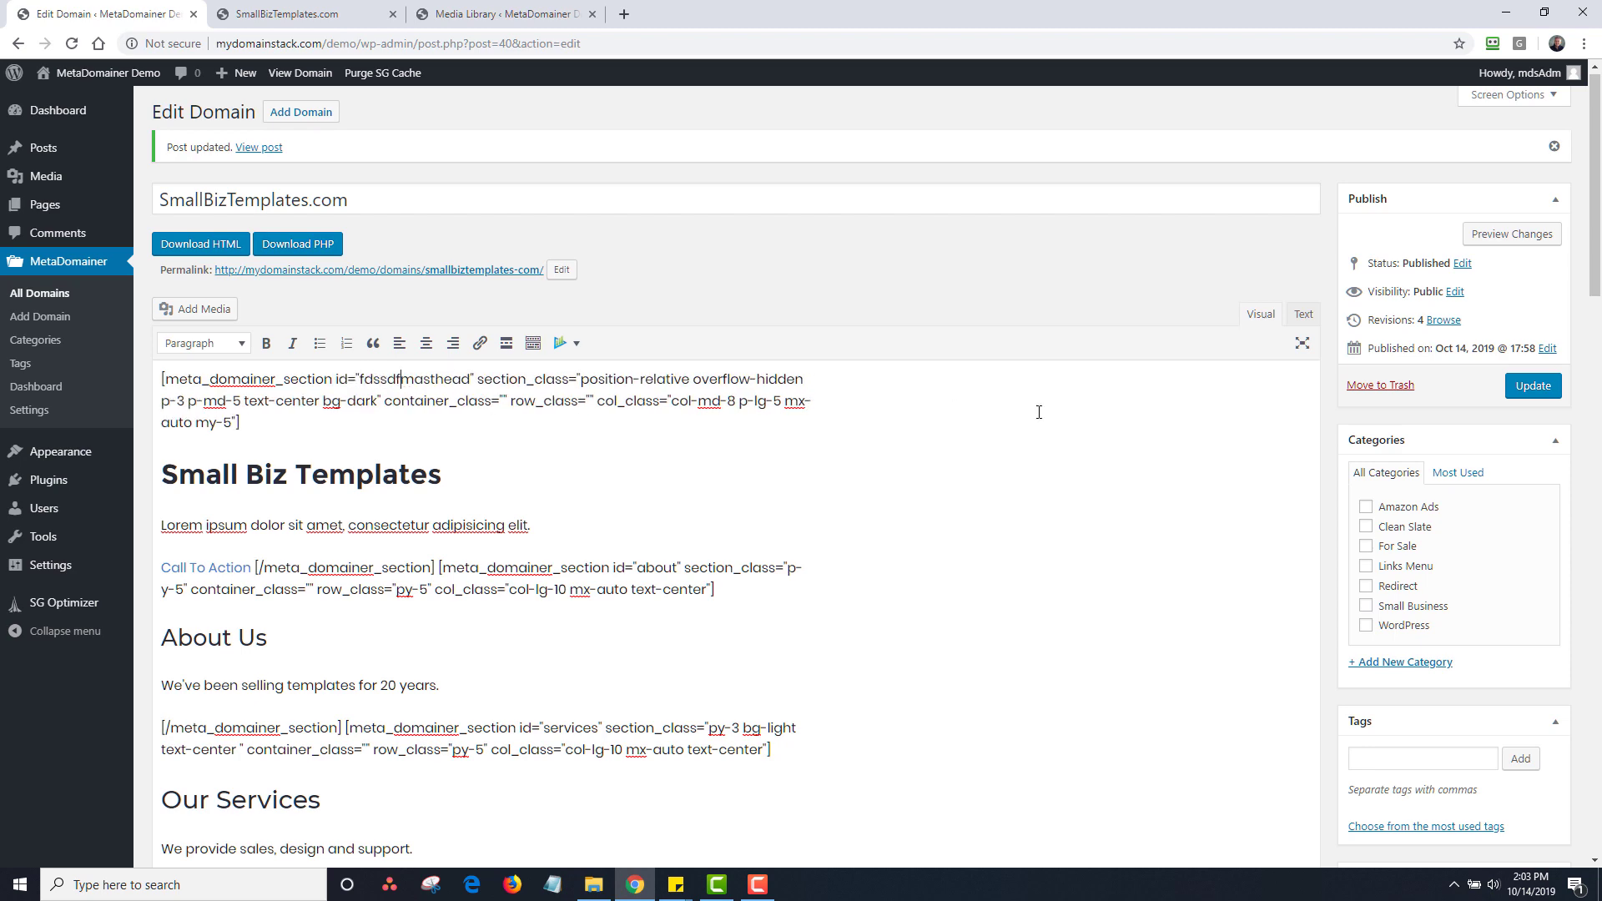
{"action": "left_click", "coordinate": [1531, 386]}
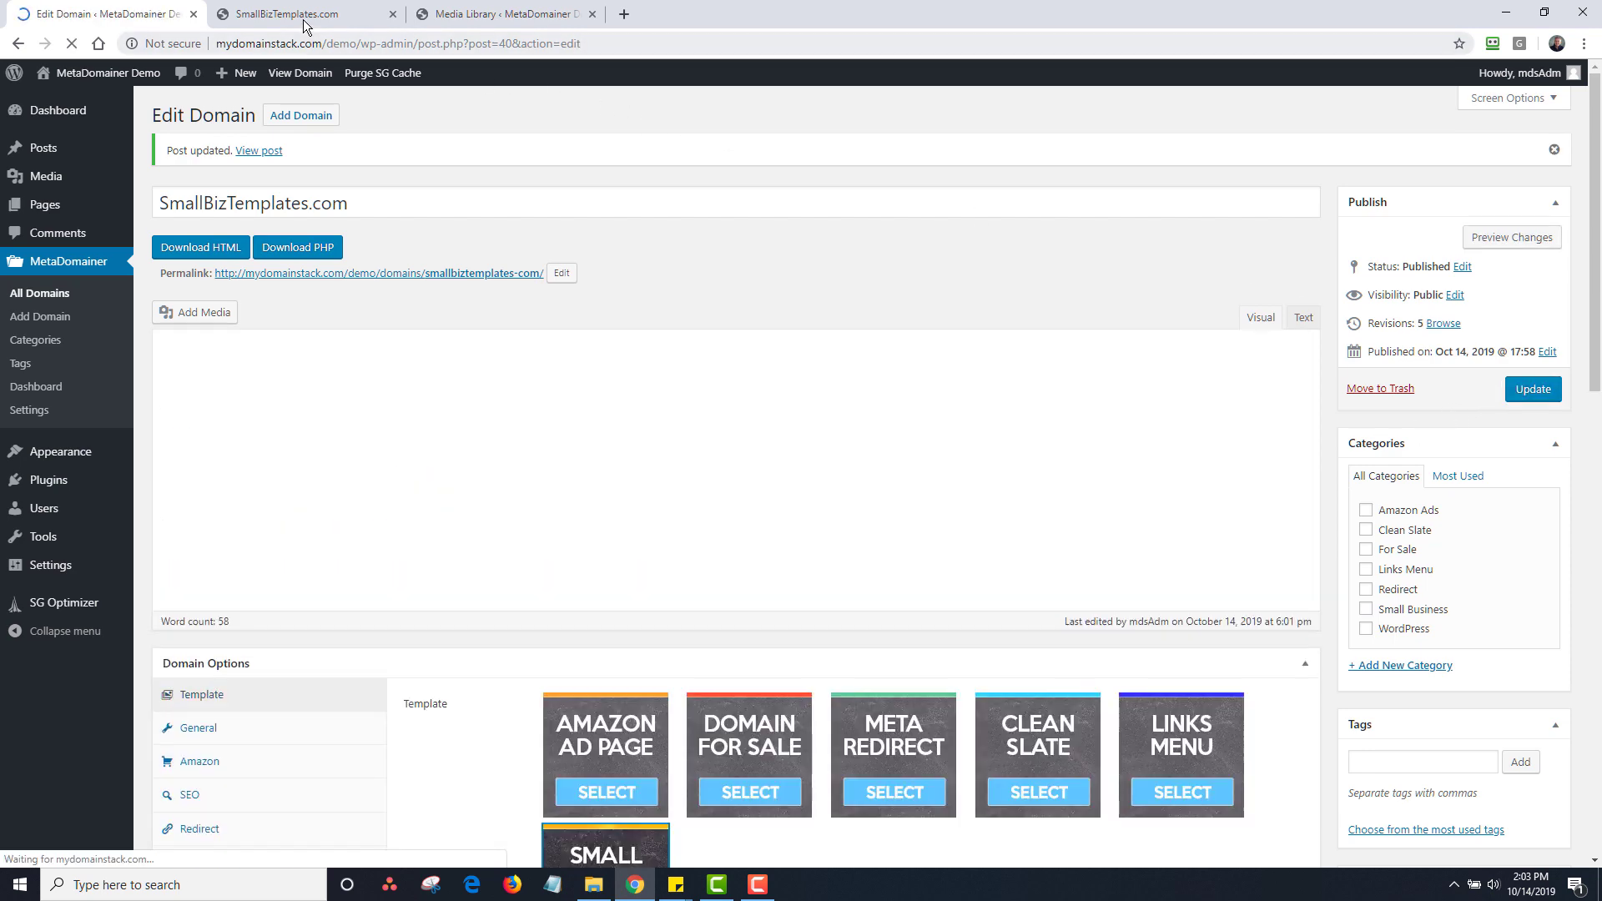
{"action": "left_click", "coordinate": [288, 15]}
{"action": "left_click", "coordinate": [76, 42]}
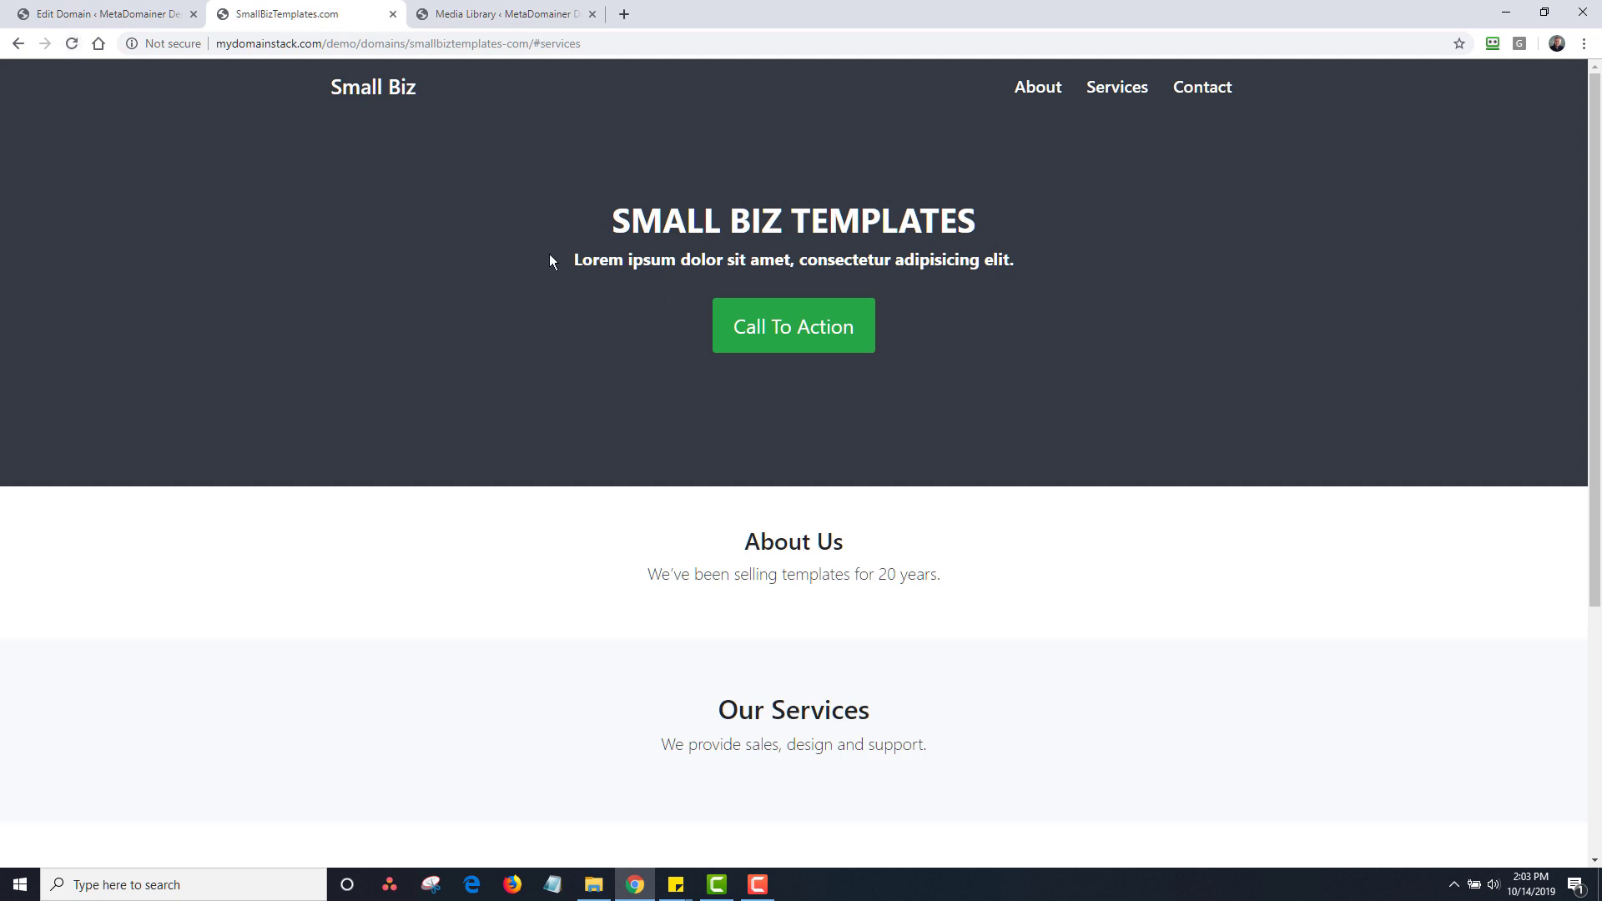
Delete all of the domain's content and switch the empty content editor to text mode.
{"action": "left_click", "coordinate": [182, 19]}
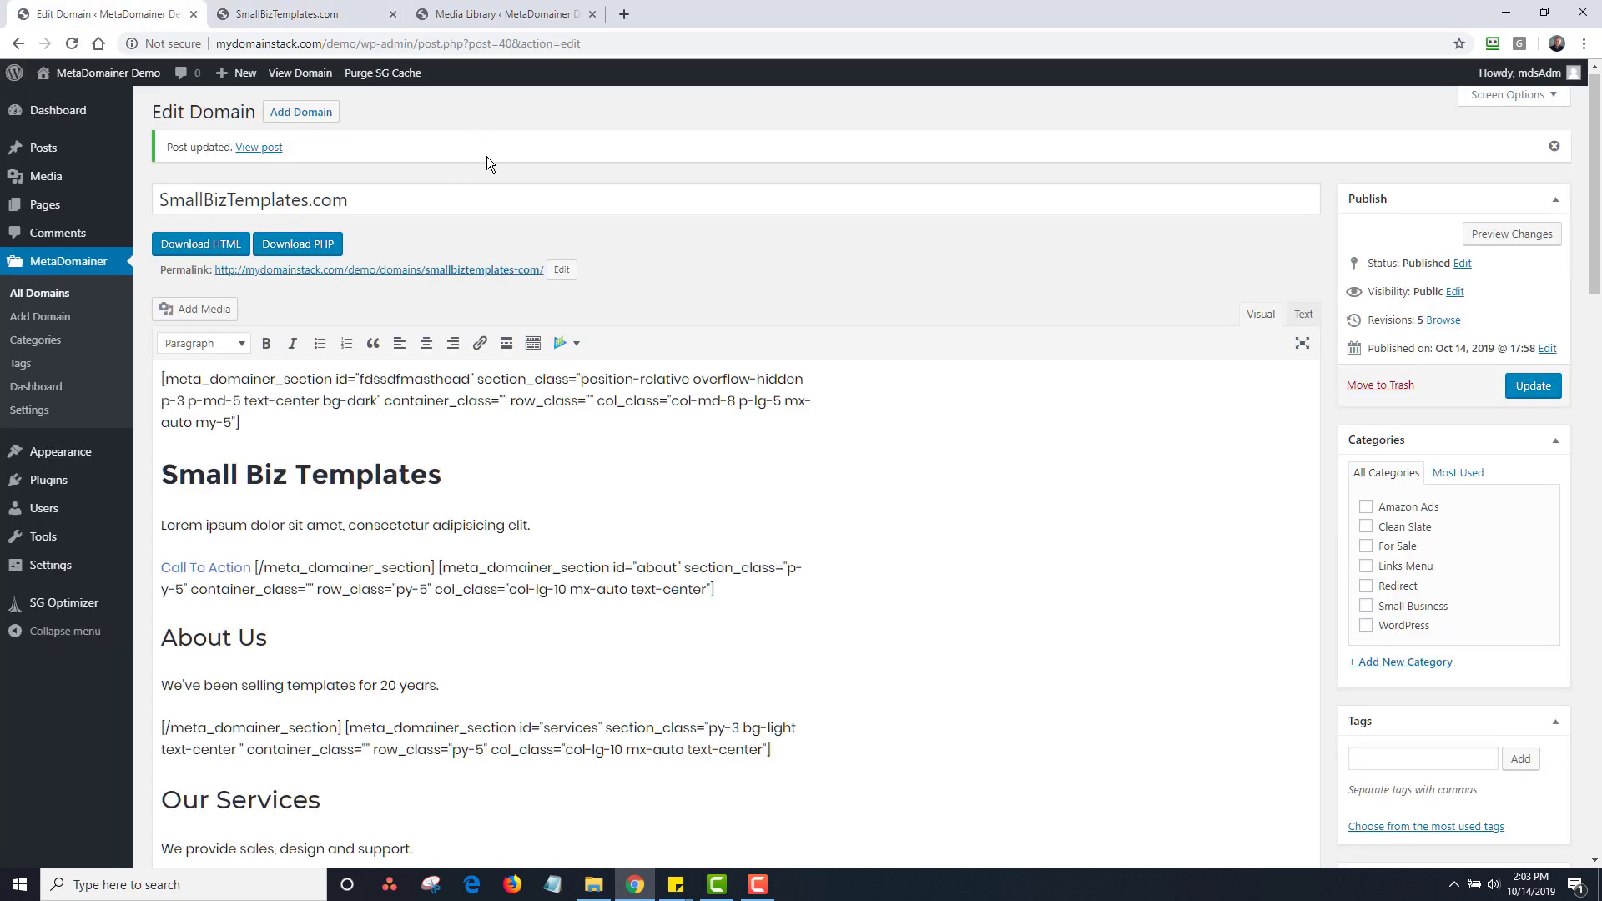
{"action": "left_click", "coordinate": [546, 443]}
{"action": "key", "text": "ctrl+a"}
{"action": "key", "text": "BackSpace"}
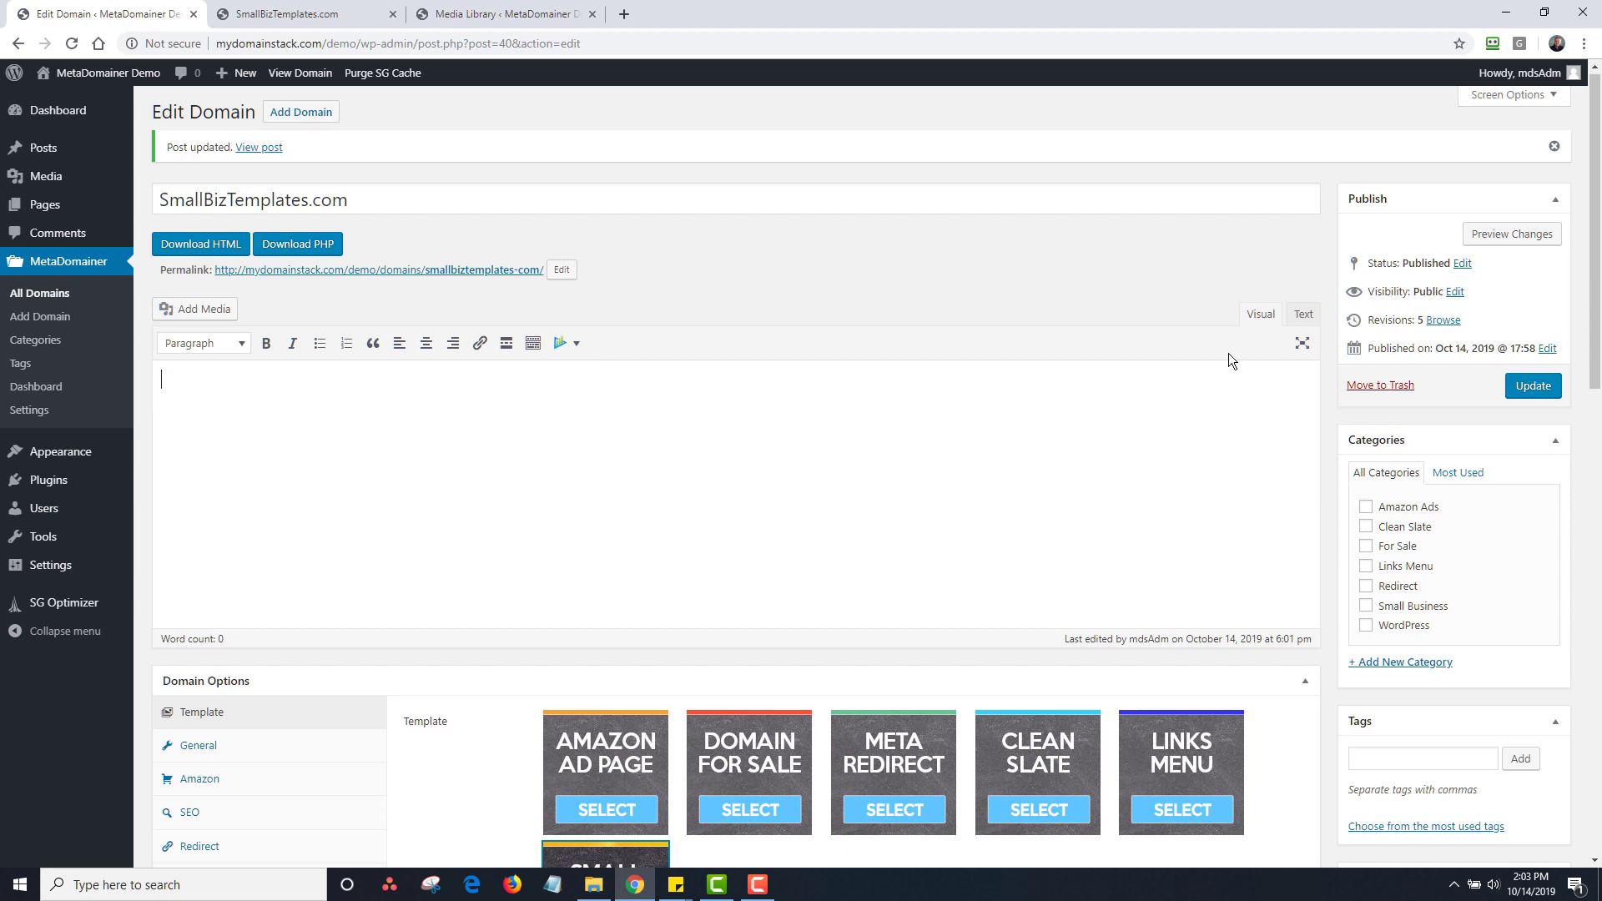
{"action": "left_click", "coordinate": [1303, 314]}
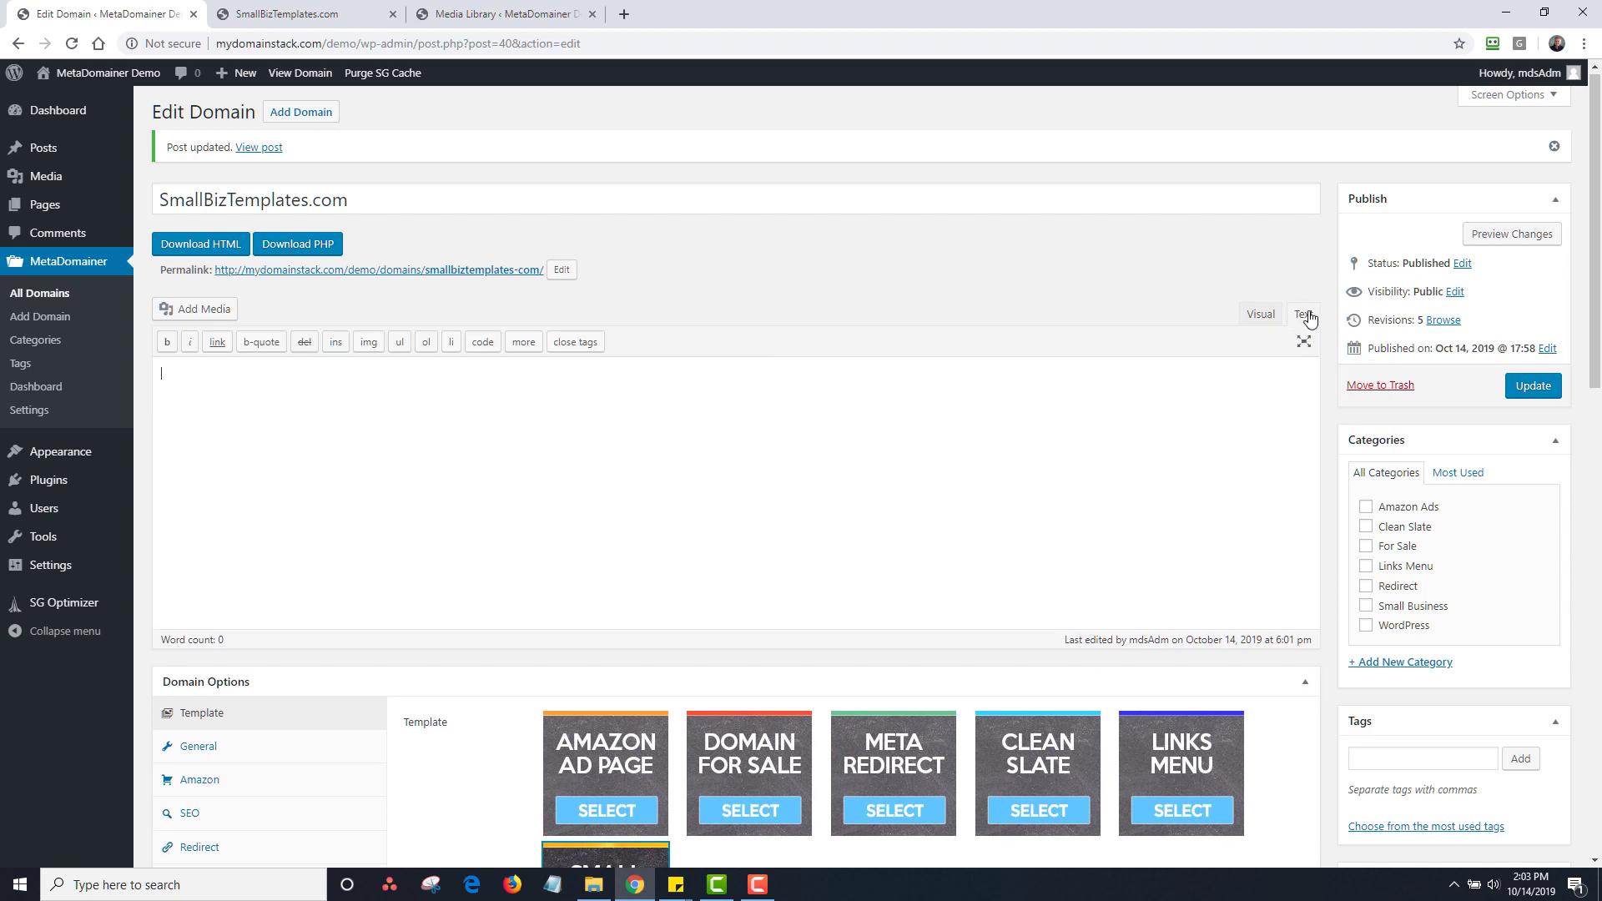
Insert a Section Single Column shortcode in the visual editor, update the domain and reload the live page to check it.
{"action": "left_click", "coordinate": [1261, 314]}
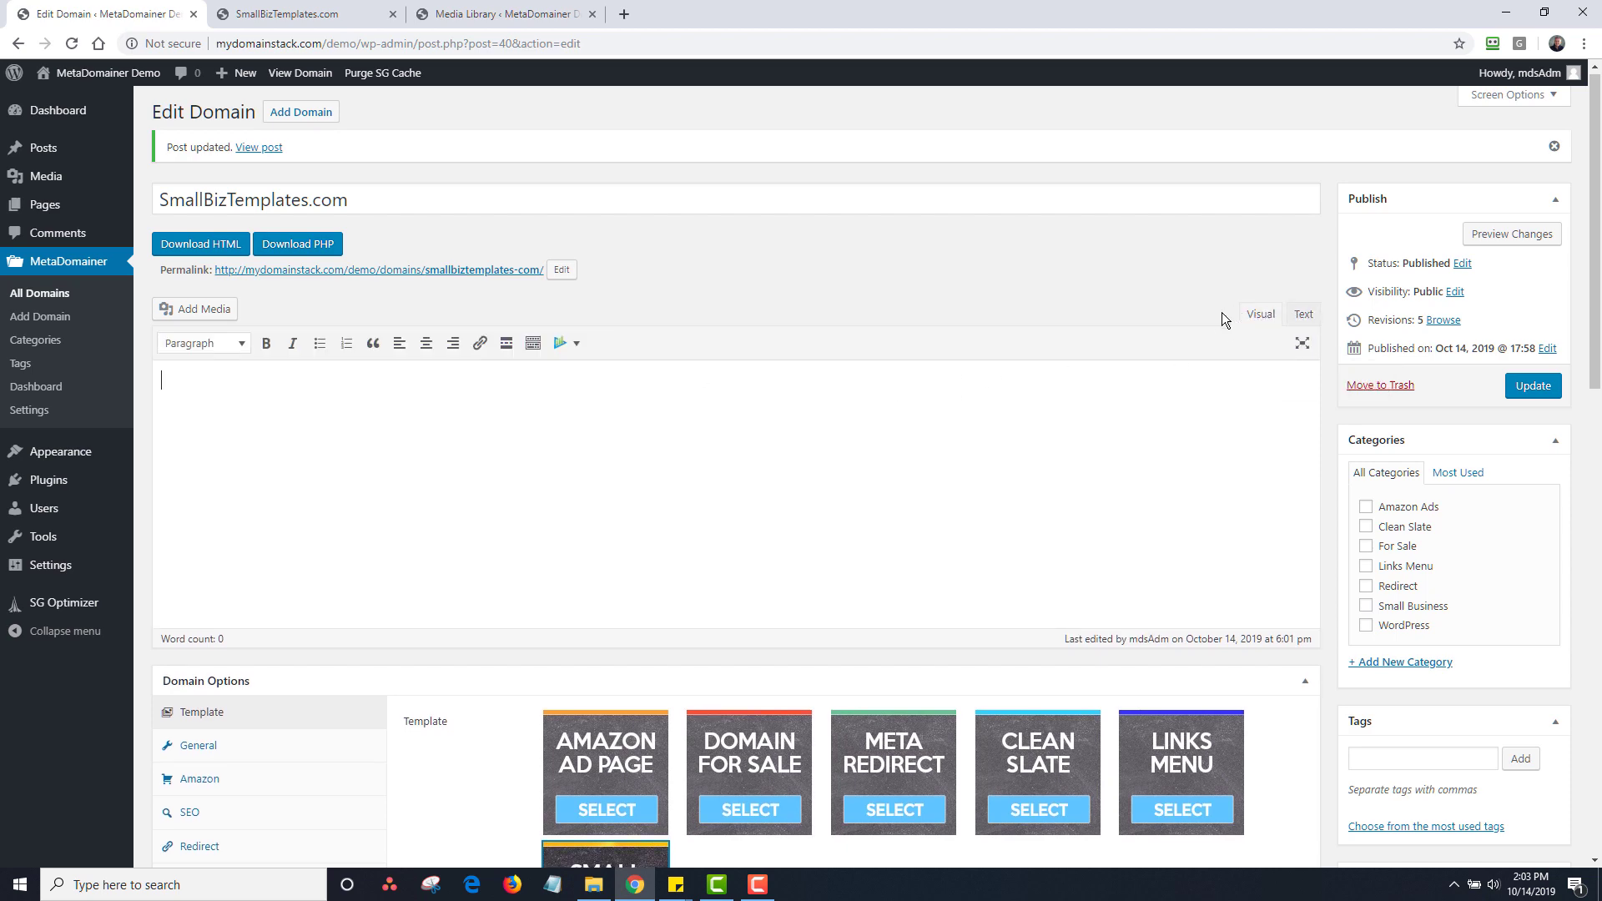
{"action": "left_click", "coordinate": [573, 347]}
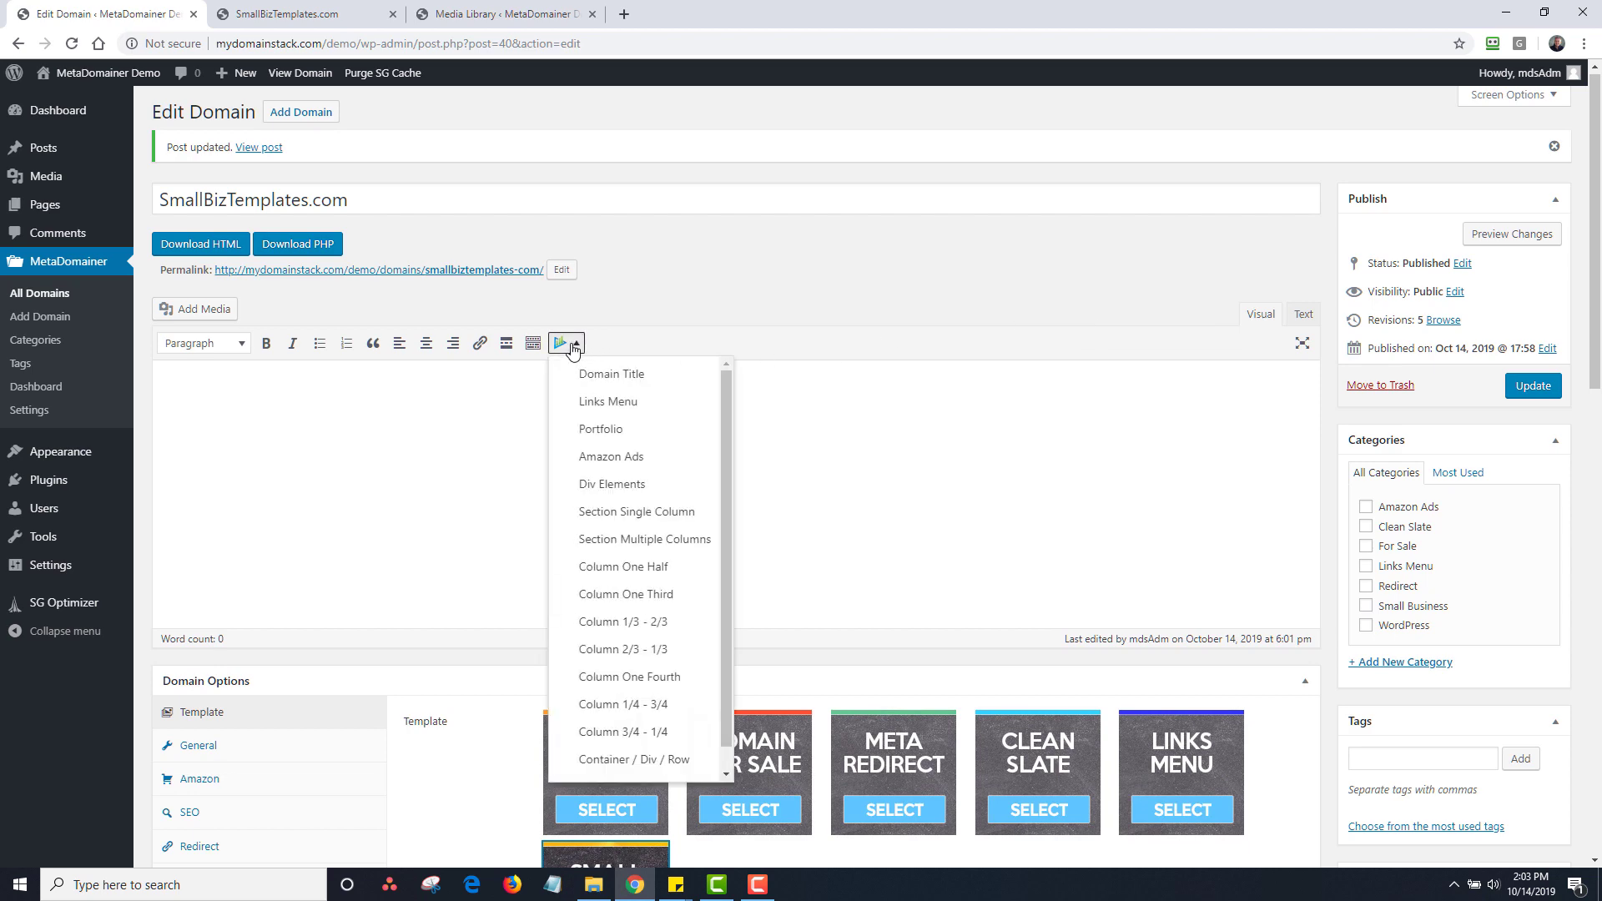
{"action": "left_click", "coordinate": [647, 515]}
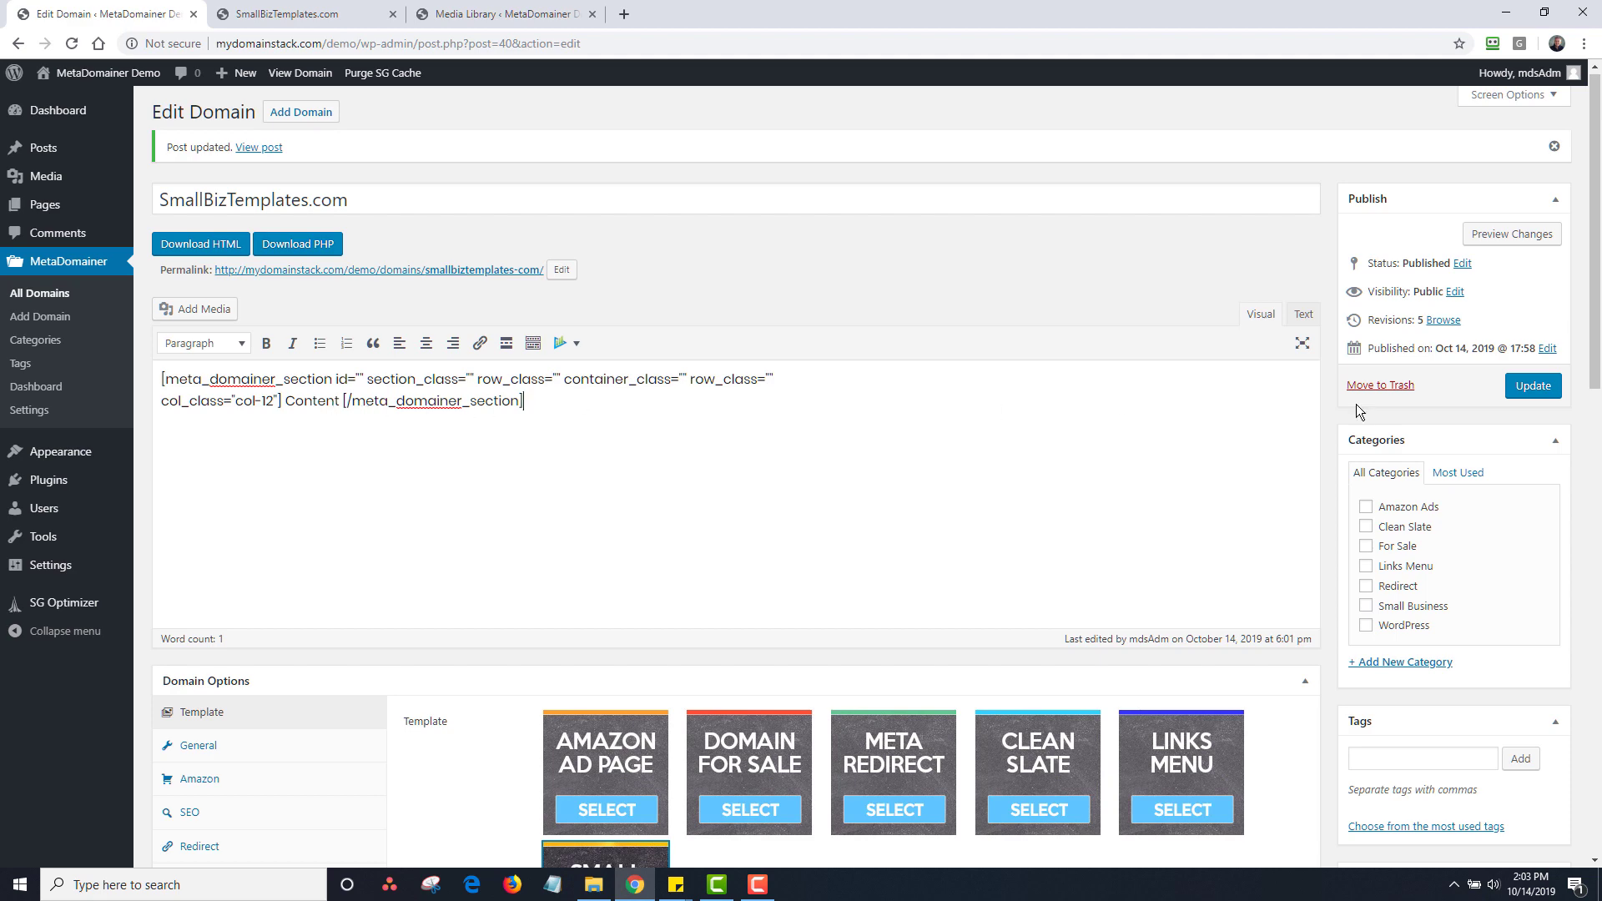
{"action": "left_click", "coordinate": [1533, 386]}
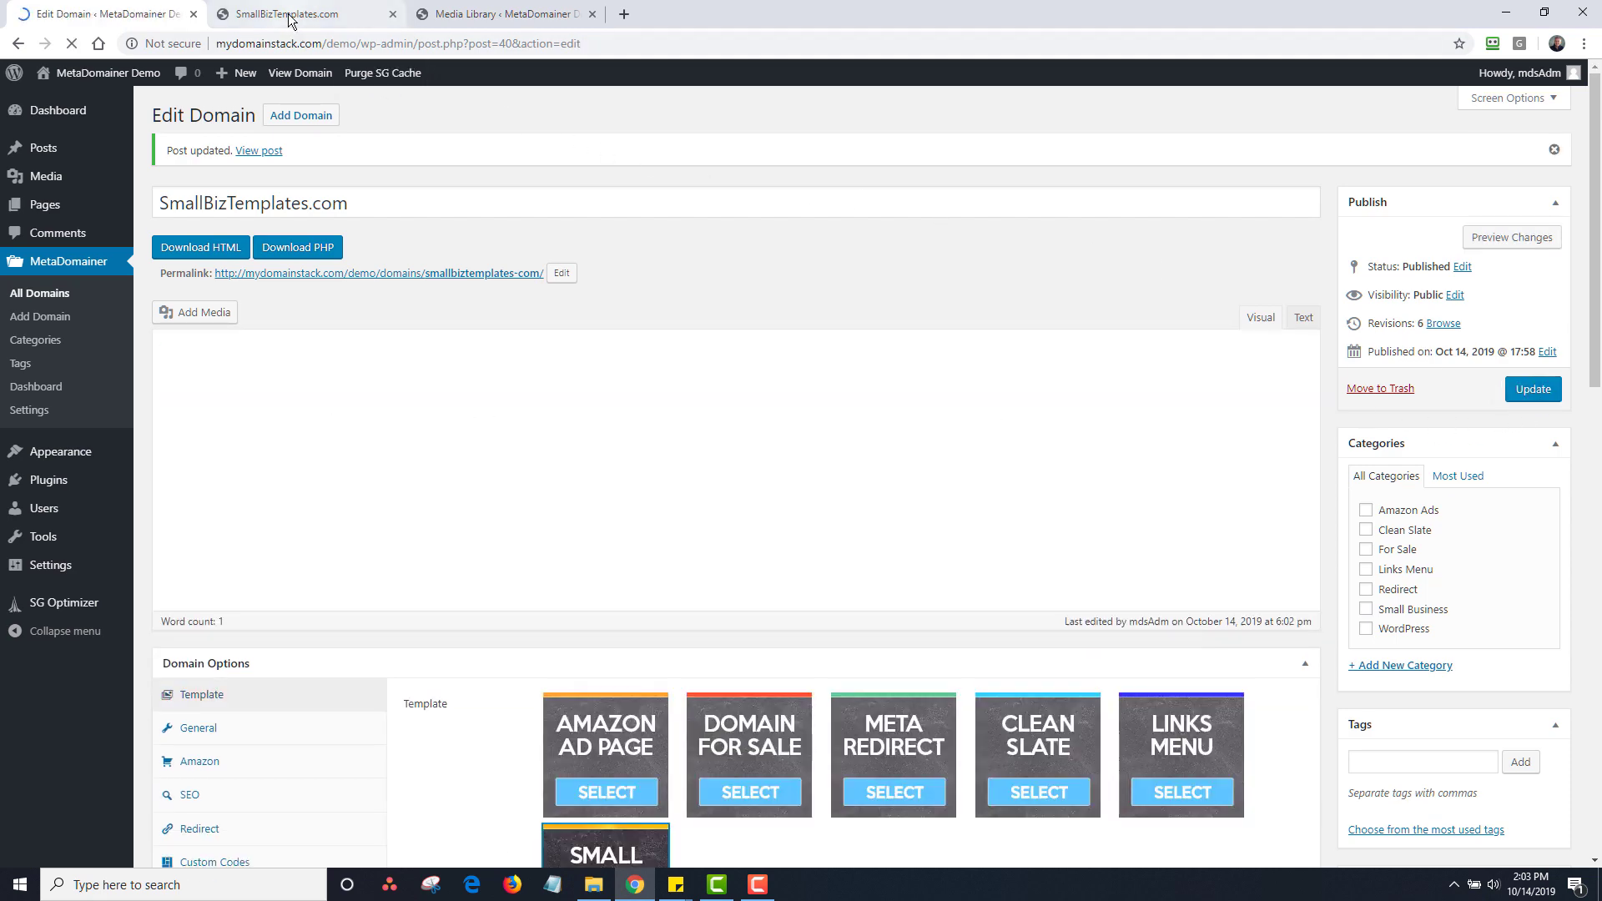
{"action": "left_click", "coordinate": [342, 14]}
{"action": "left_click", "coordinate": [79, 44]}
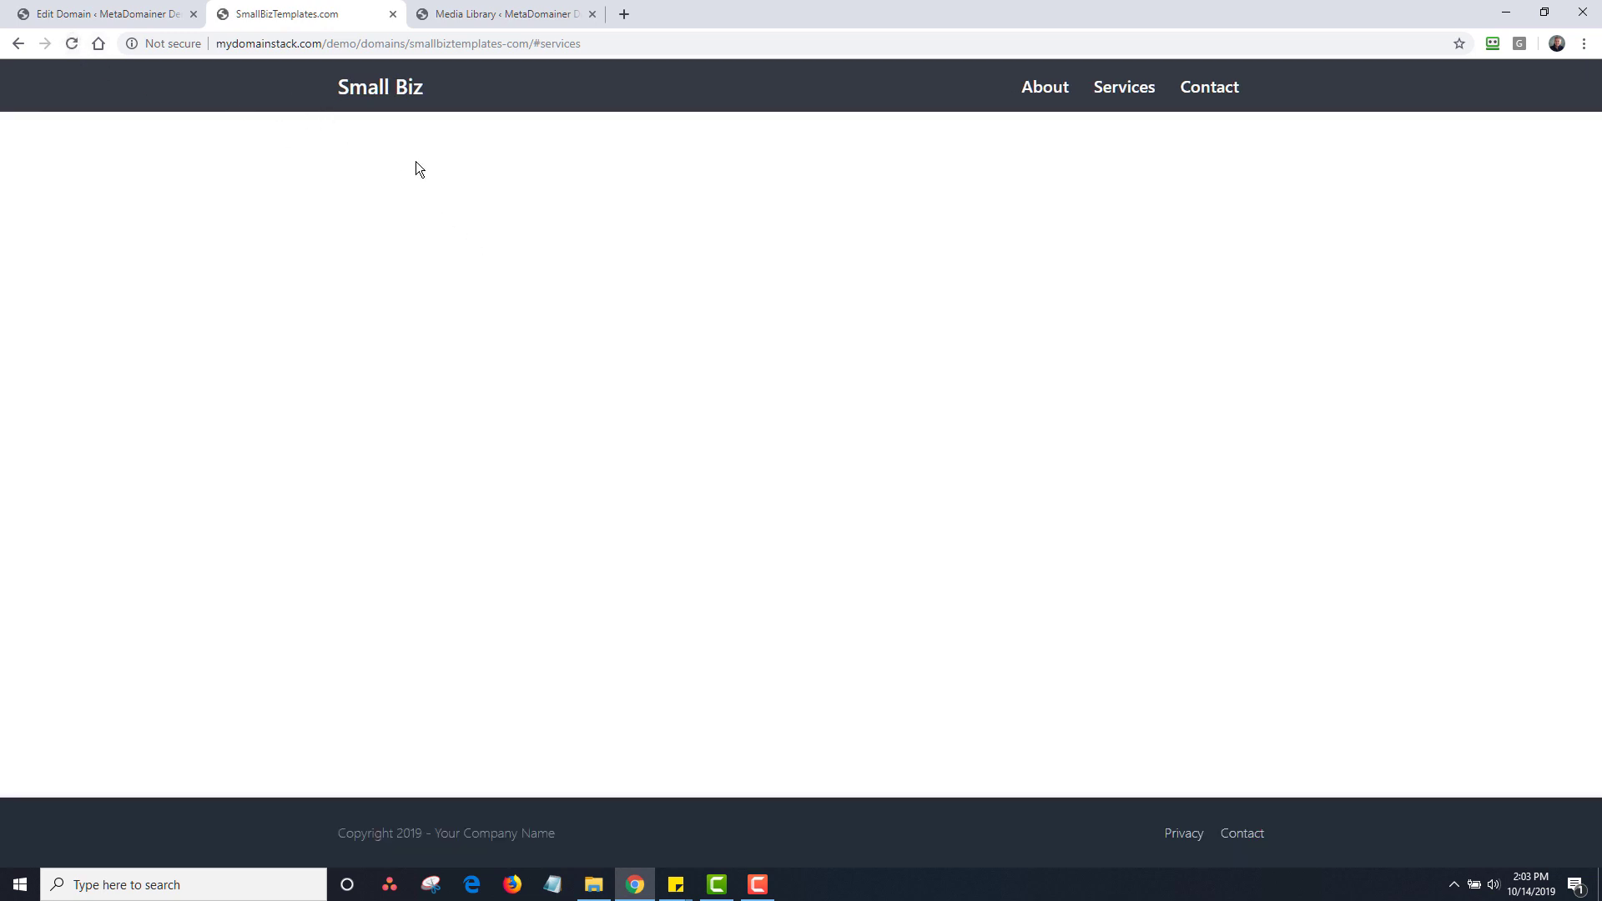
Add blank lines before "Content" in the single-column section shortcode and enter "ssadsassadsadas" there.
{"action": "left_click", "coordinate": [128, 17]}
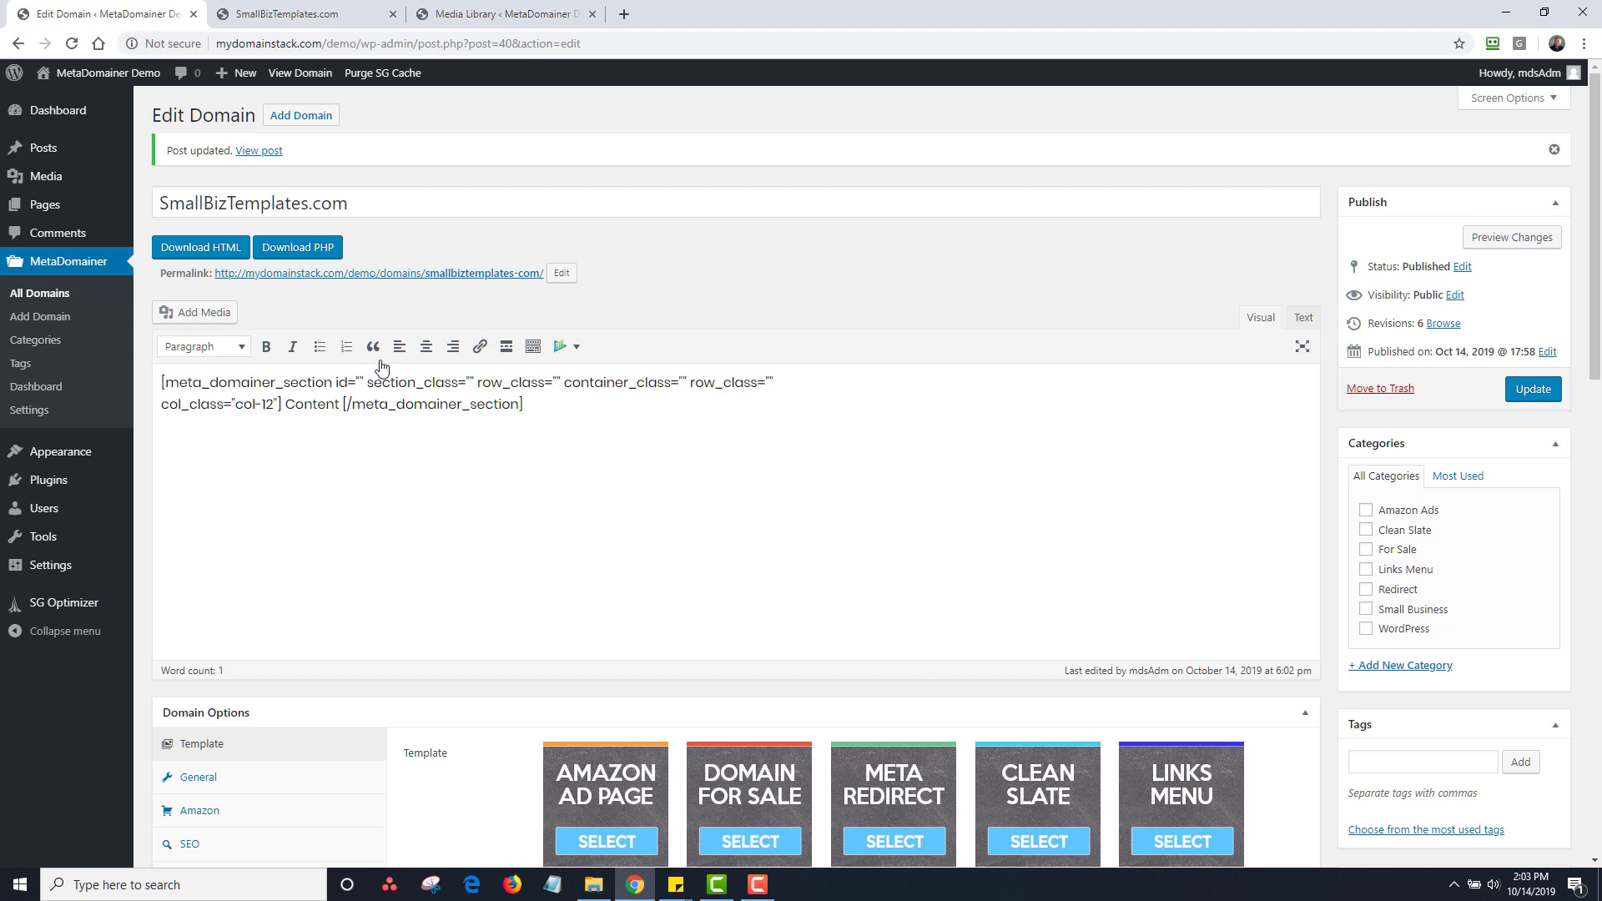
{"action": "left_click", "coordinate": [286, 404]}
{"action": "key", "text": "Return"}
{"action": "key", "text": "Return"}
{"action": "key", "text": "Return"}
{"action": "left_click", "coordinate": [298, 449]}
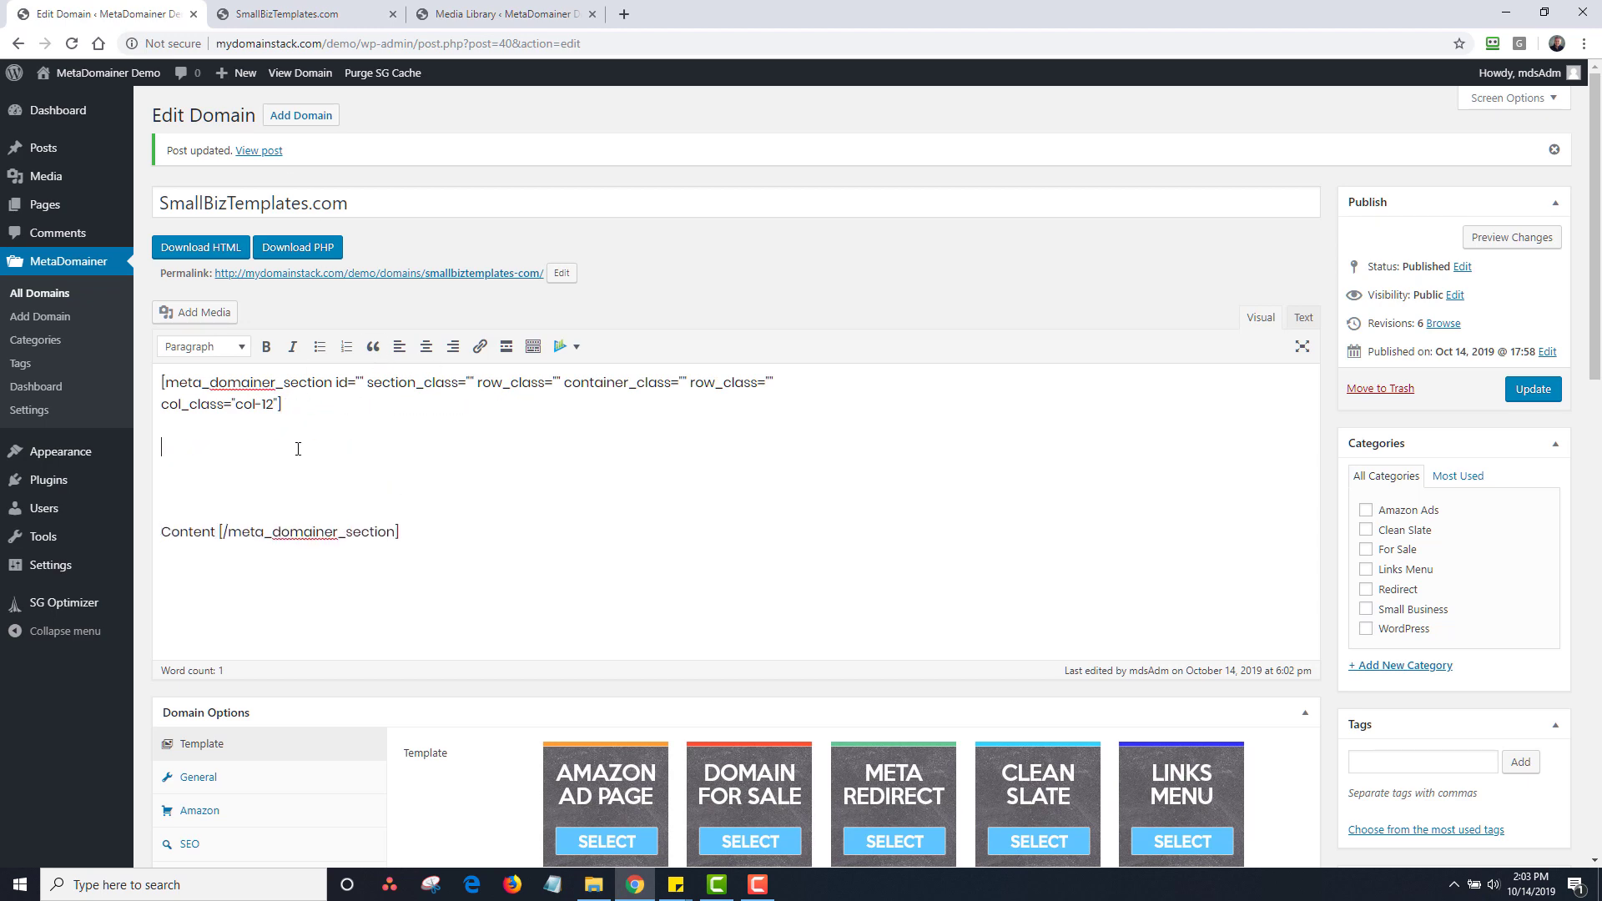
{"action": "type", "text": "ssadsassadsadas"}
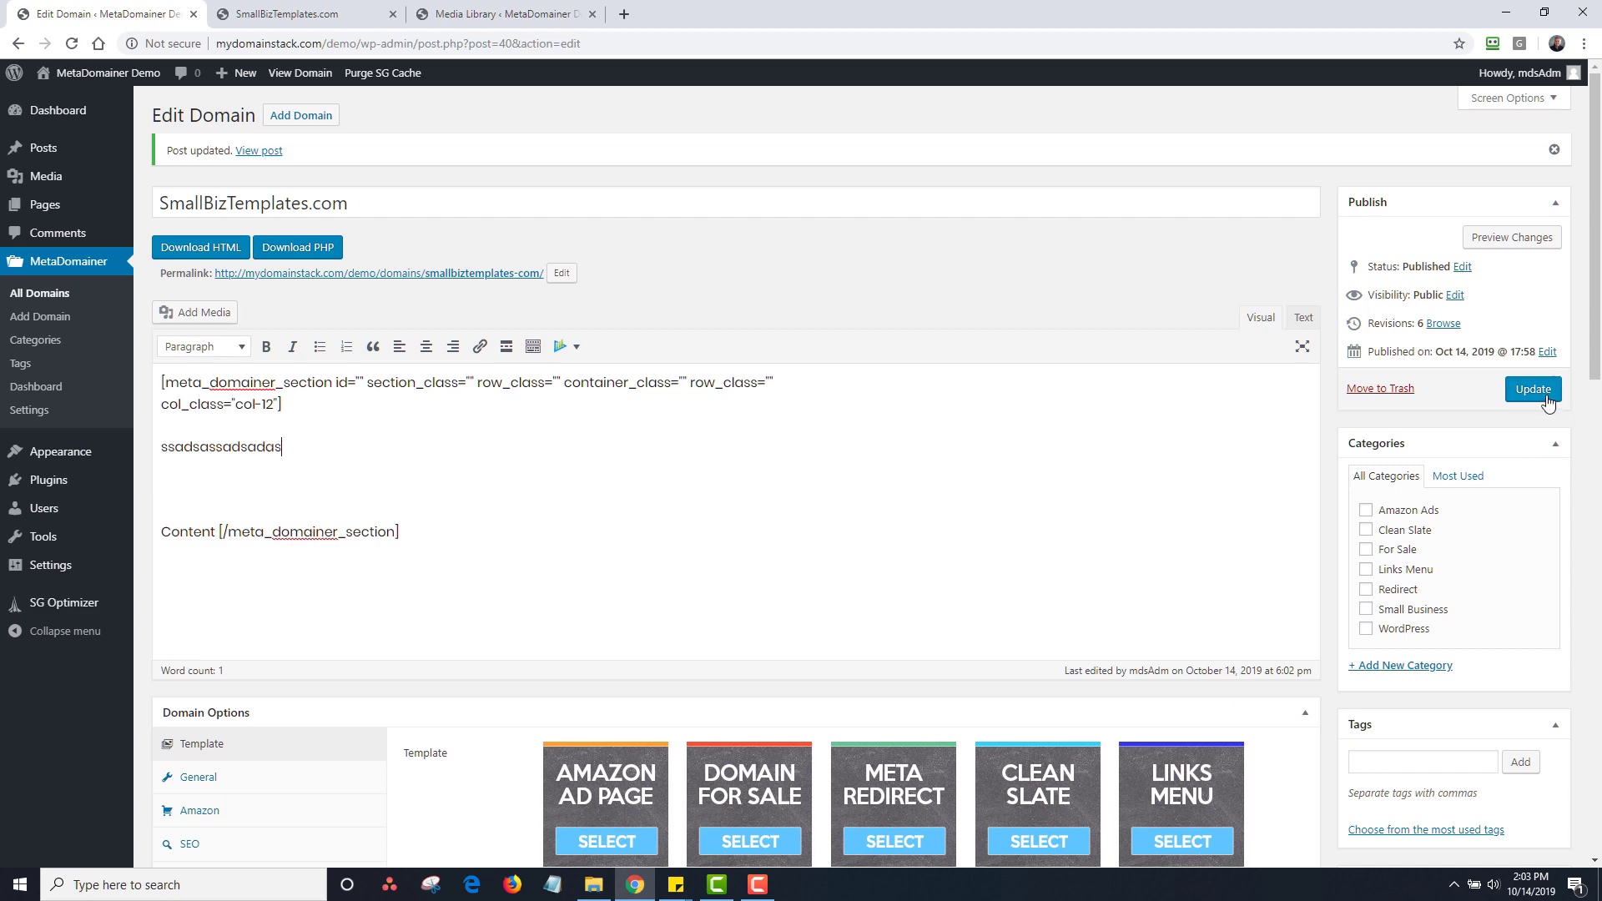
Update the domain with the added test text and reload the live page to check the section.
{"action": "left_click", "coordinate": [1537, 391]}
{"action": "left_click", "coordinate": [323, 15]}
{"action": "left_click", "coordinate": [76, 42]}
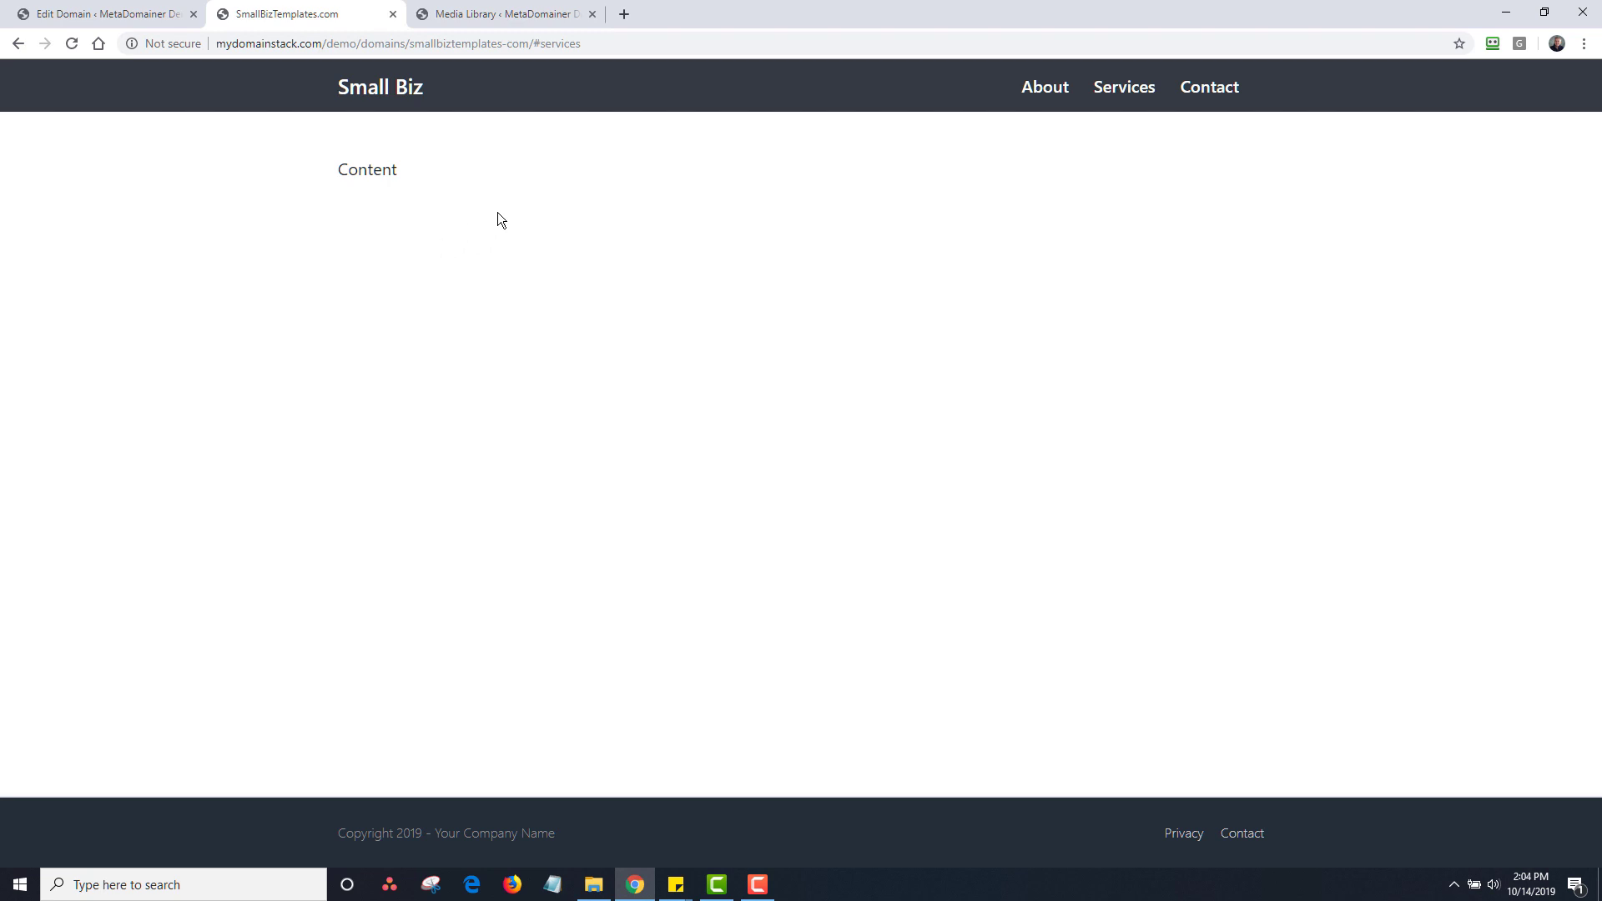
Replace all of the domain's content with a fresh Section Single Column shortcode.
{"action": "left_click", "coordinate": [132, 13]}
{"action": "left_click_drag", "start_coordinate": [400, 551], "coordinate": [138, 363]}
{"action": "key", "text": "BackSpace"}
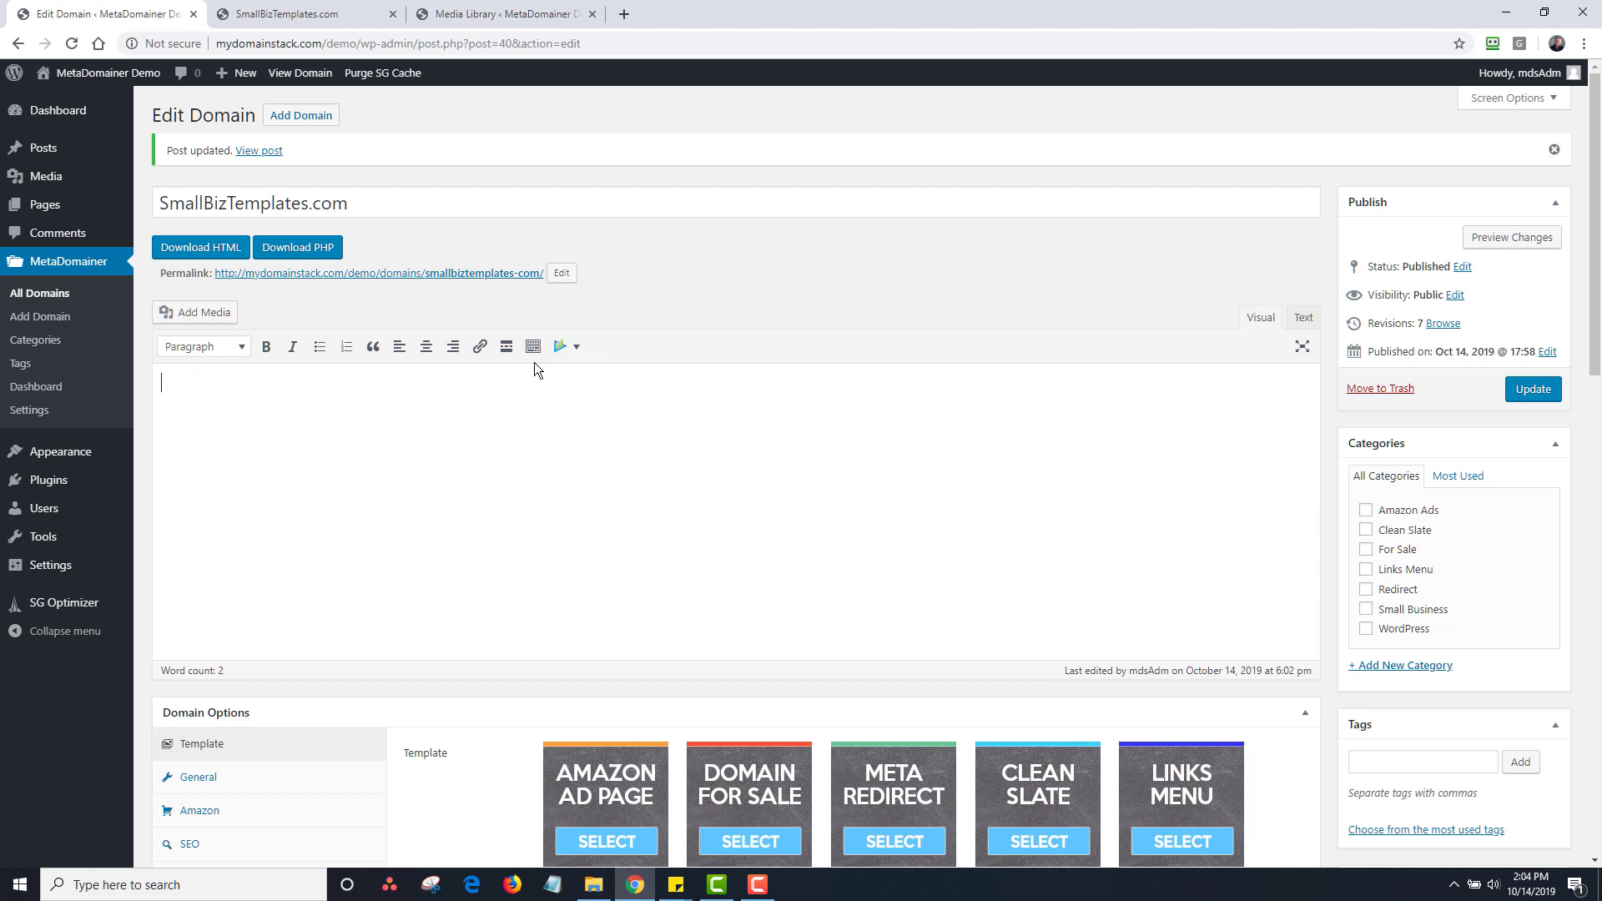
{"action": "left_click", "coordinate": [568, 347]}
{"action": "left_click", "coordinate": [671, 515]}
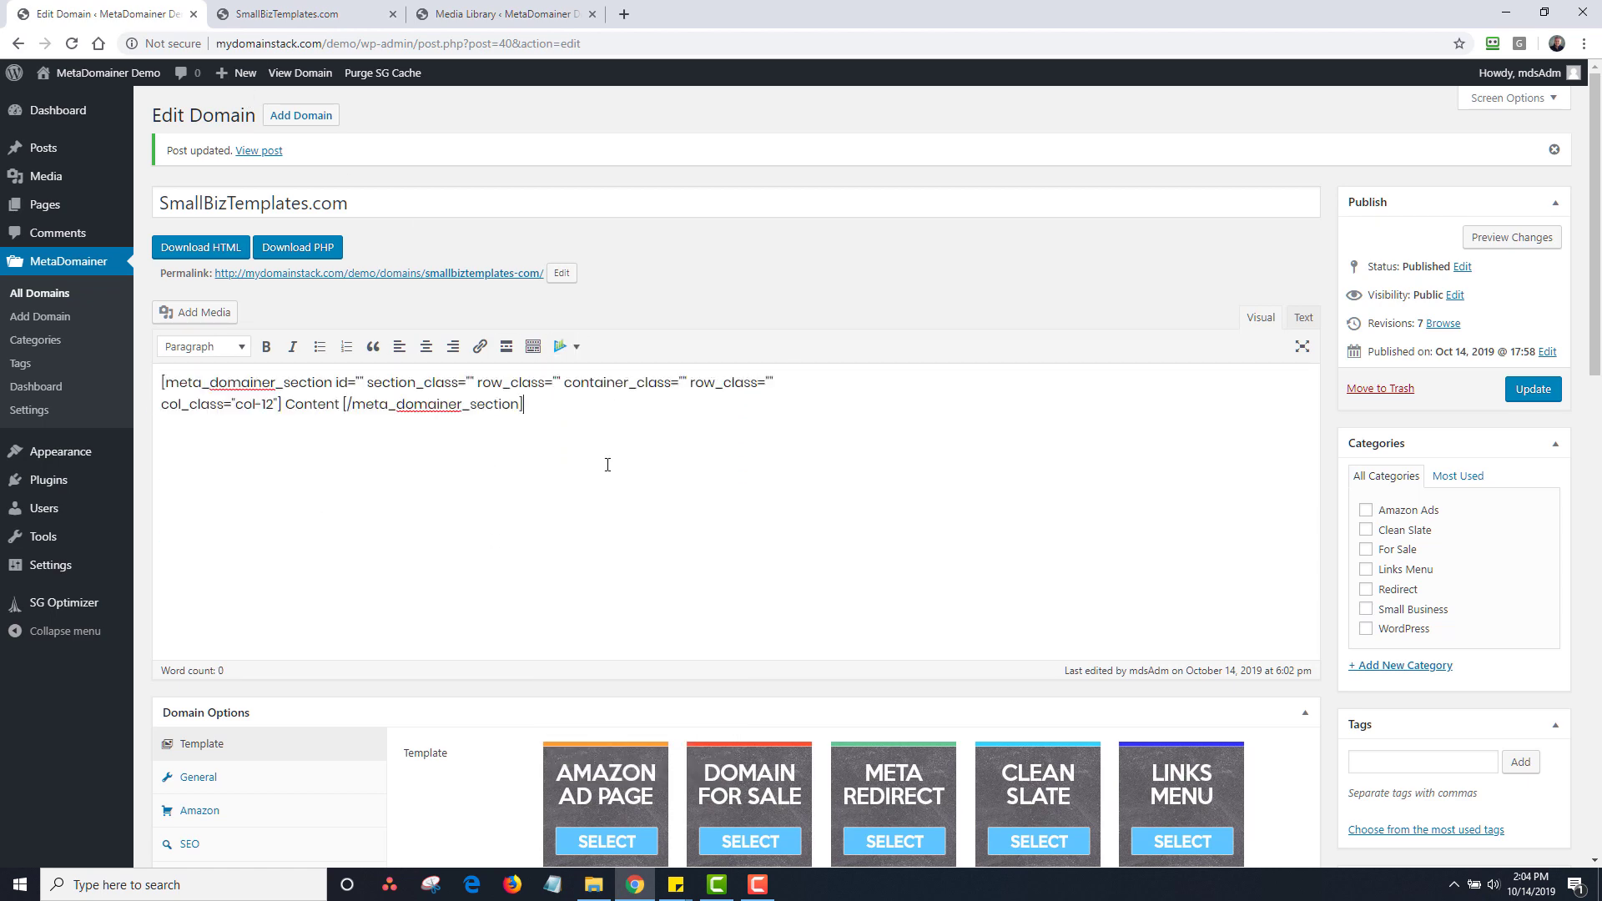
Add a Section Multiple Columns shortcode after the single-column section and a Container / Div / Row block below it.
{"action": "left_click", "coordinate": [567, 346]}
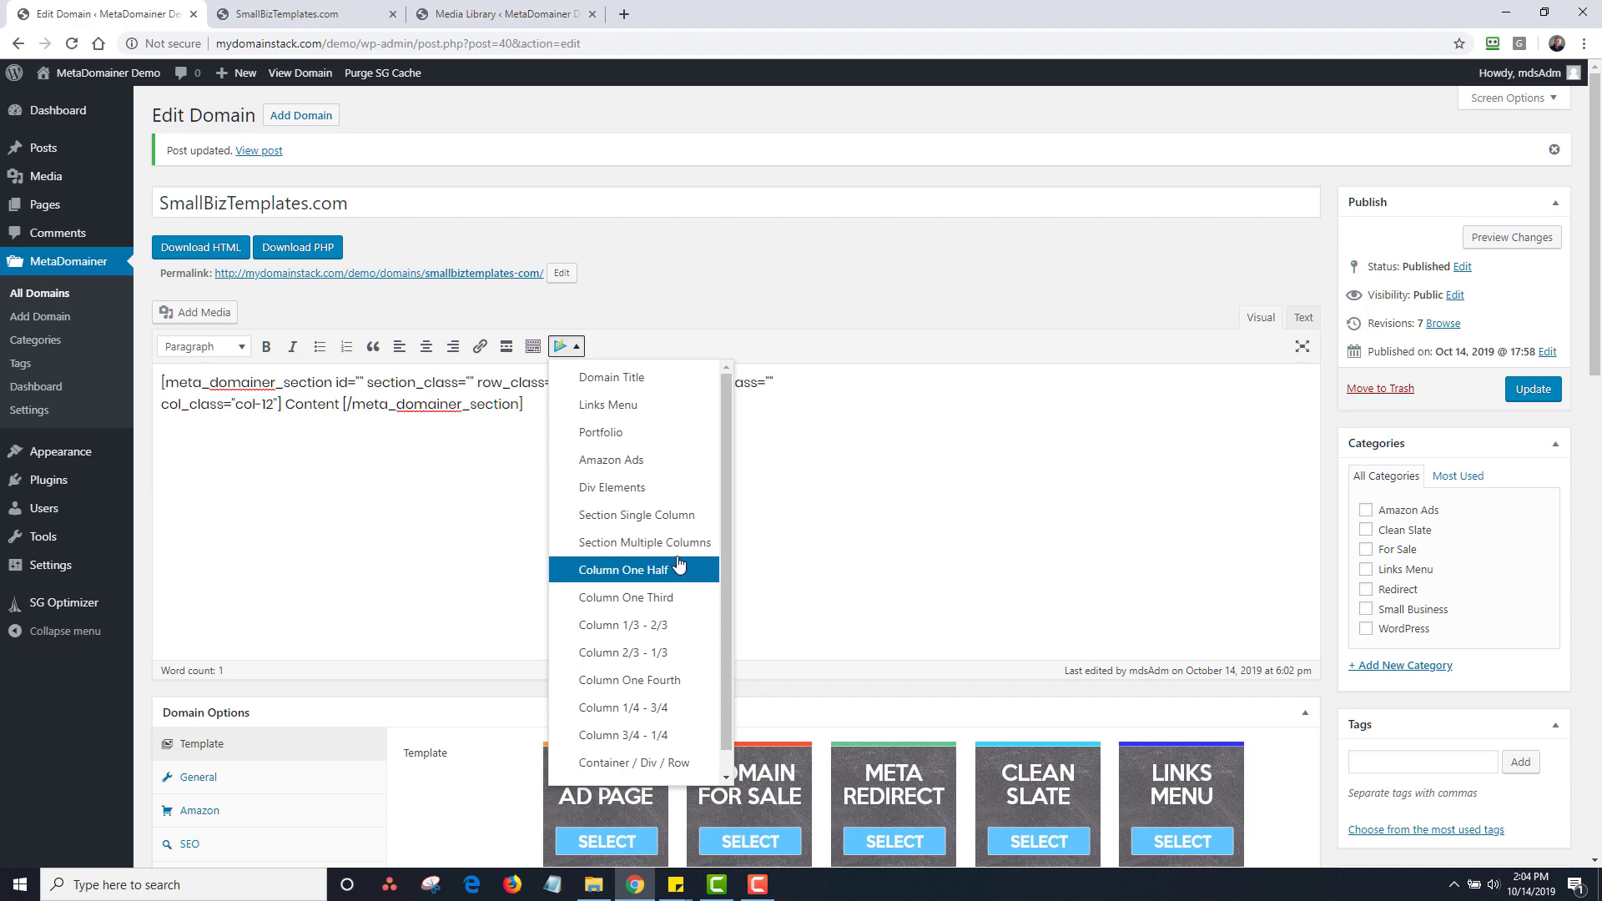
{"action": "left_click", "coordinate": [684, 541]}
{"action": "key", "text": "Return"}
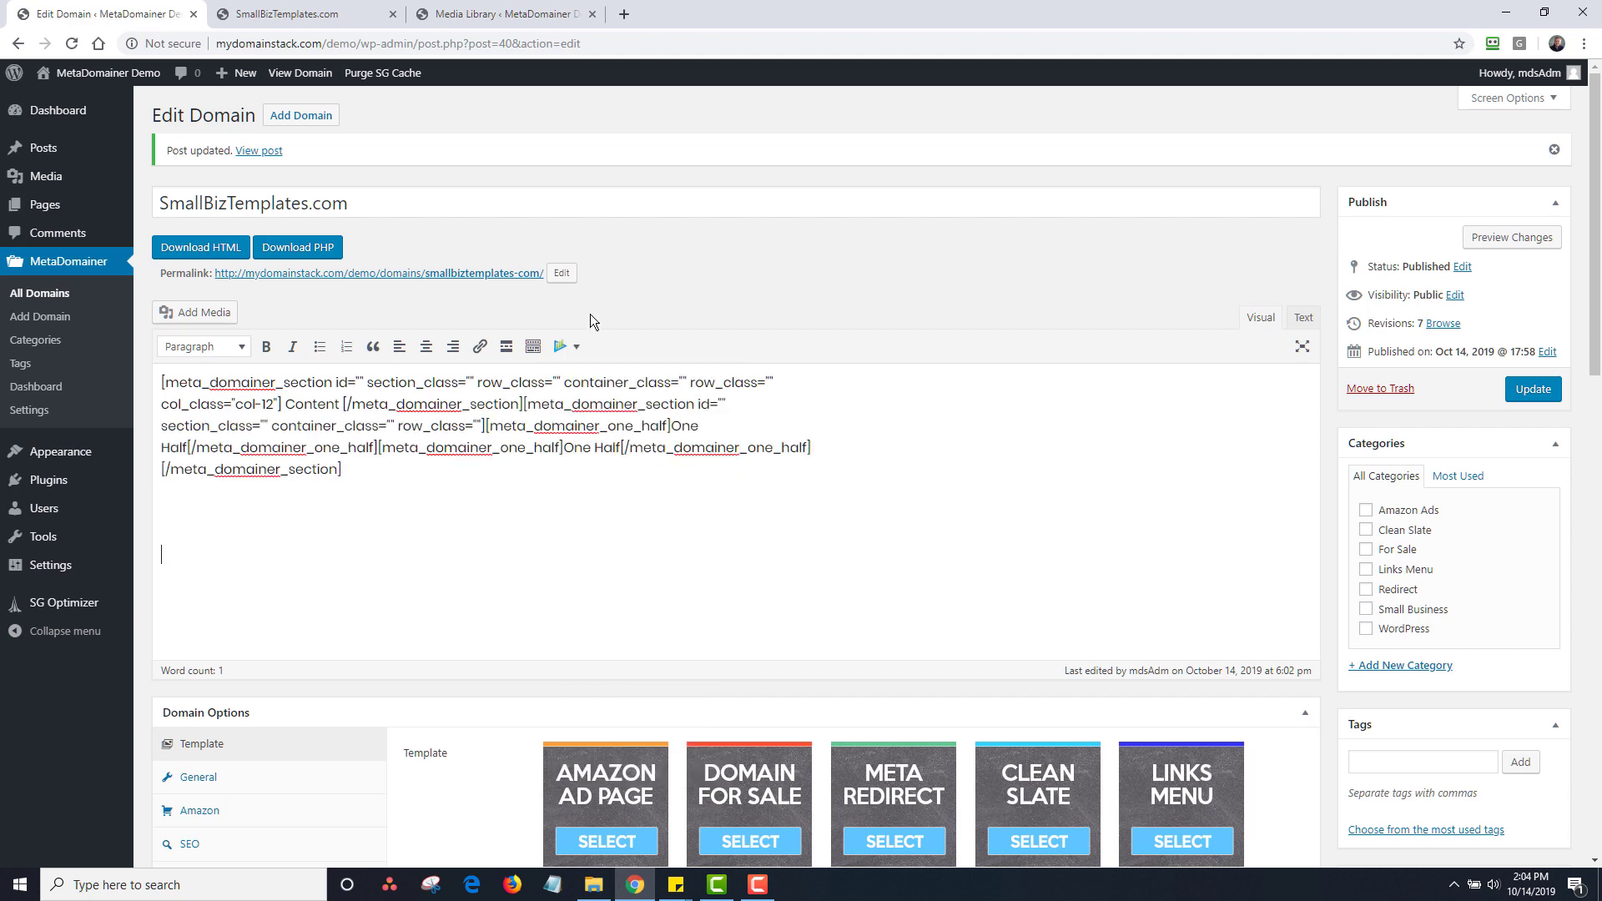
{"action": "left_click", "coordinate": [568, 347]}
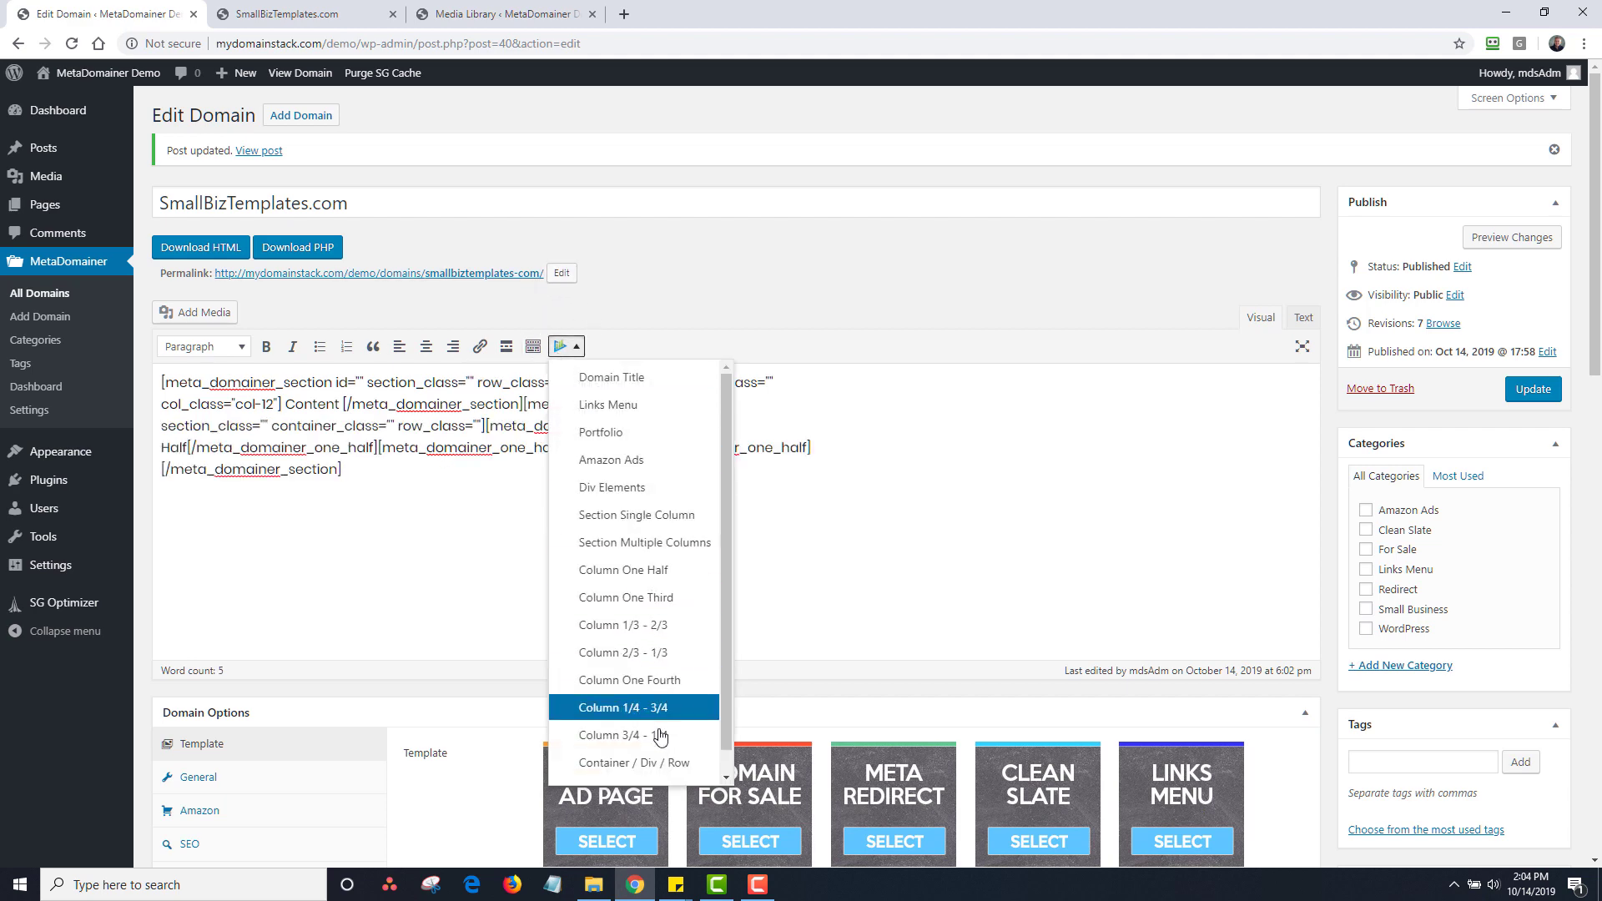
{"action": "left_click", "coordinate": [660, 763]}
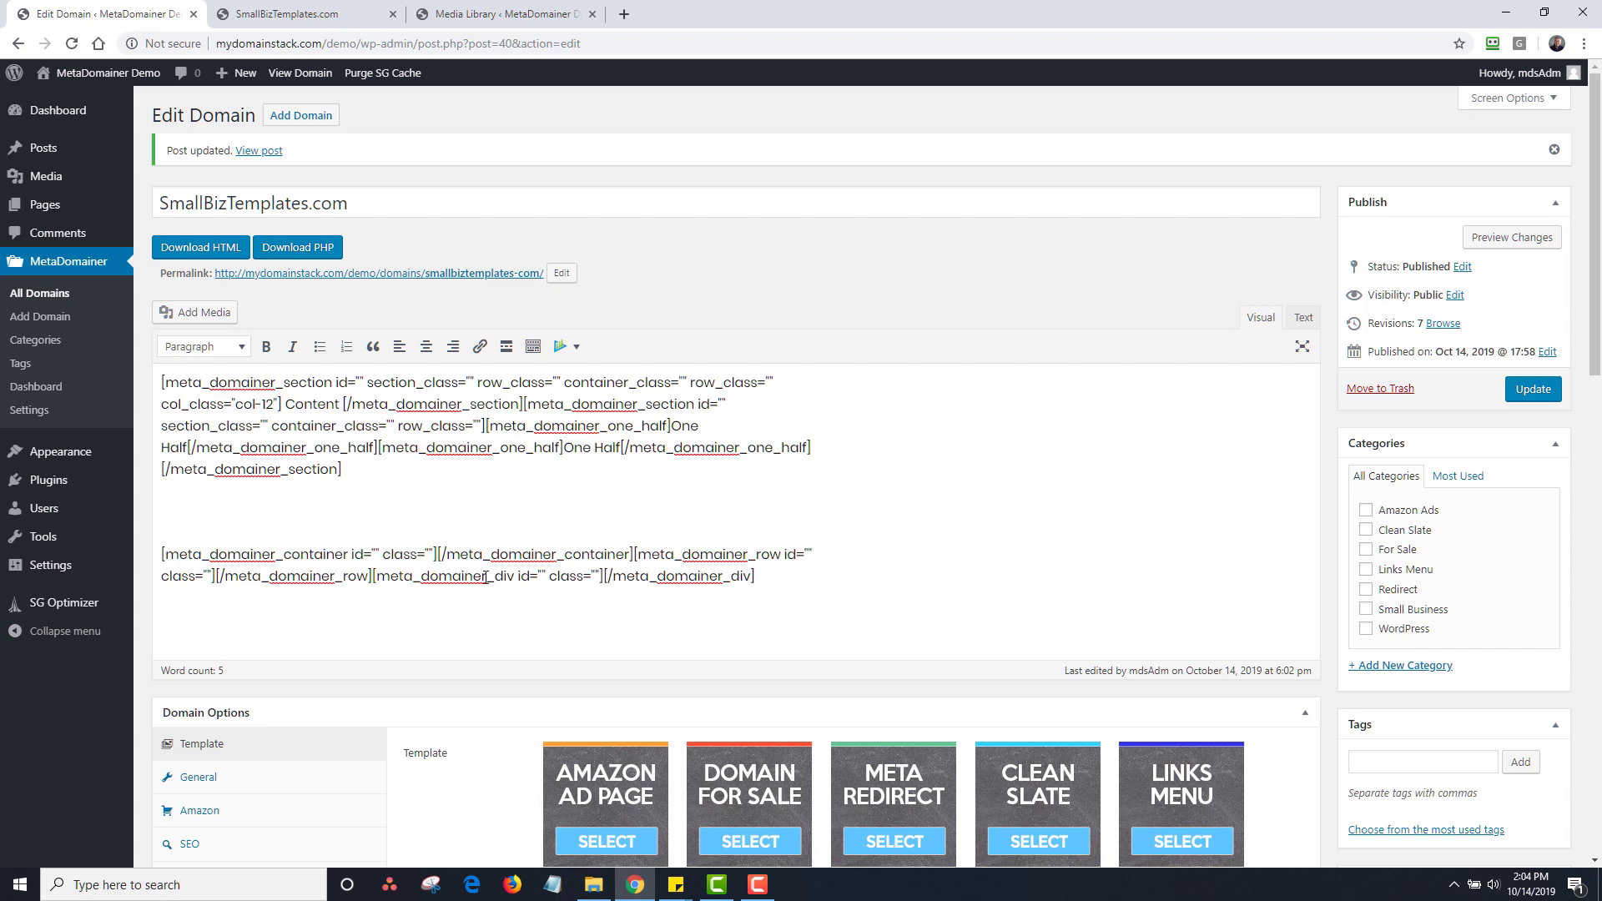
Enter "sdfsfdsfdfdssdsdf" inside the meta_domainer_div shortcode, update the domain and reload the live page.
{"action": "left_click", "coordinate": [602, 576]}
{"action": "type", "text": "sdfsfdsfdfdssdsdf"}
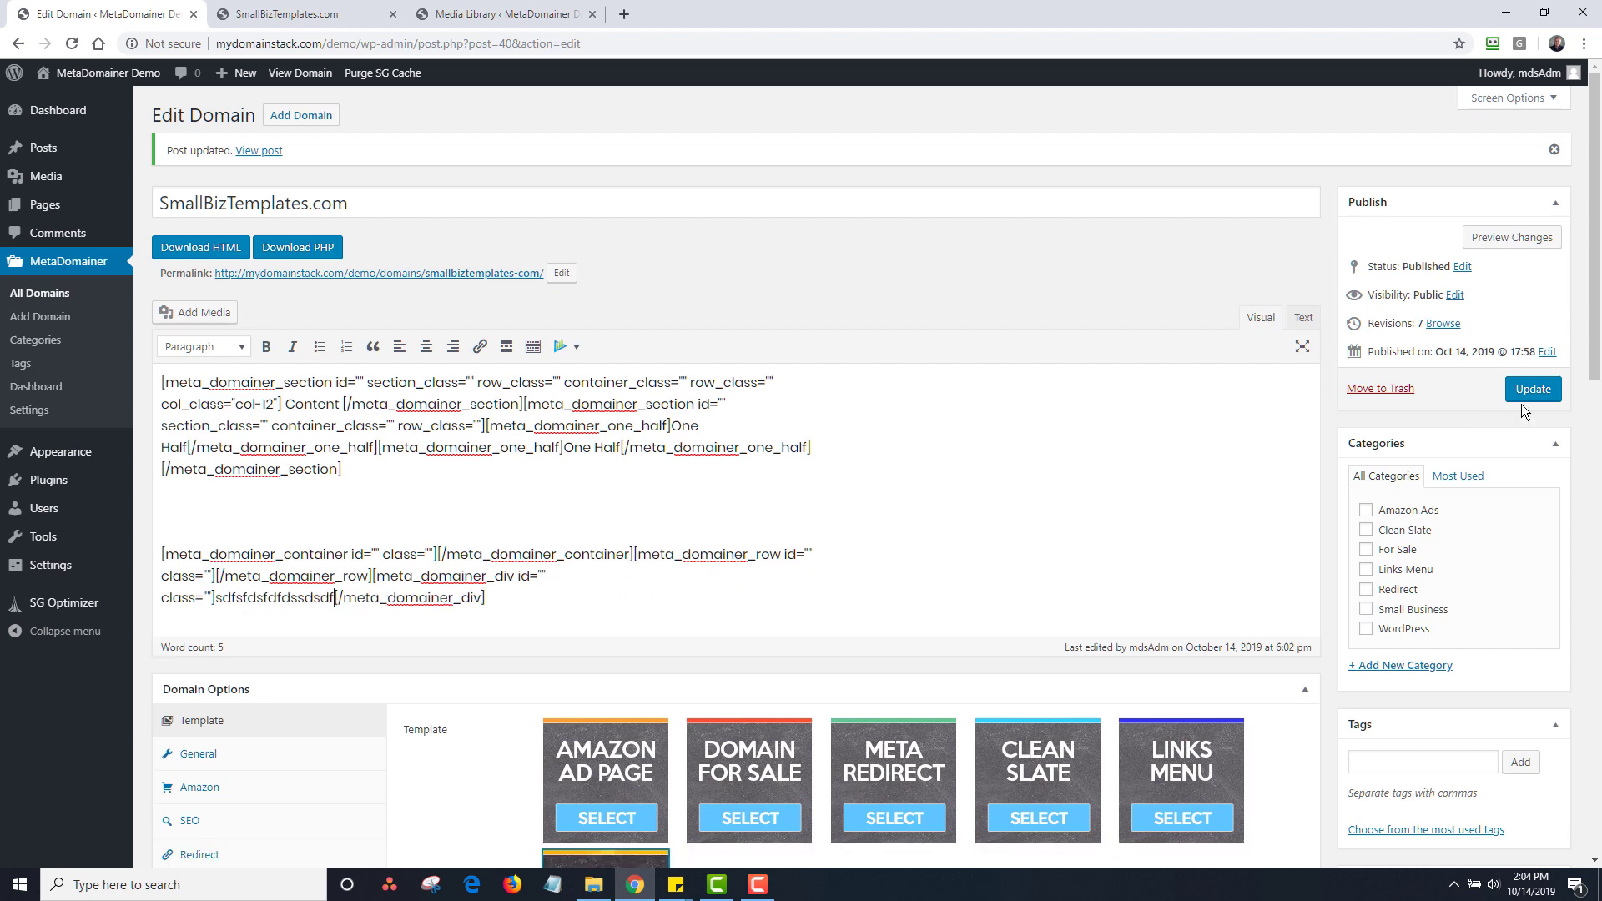
{"action": "left_click", "coordinate": [1533, 389]}
{"action": "left_click", "coordinate": [340, 18]}
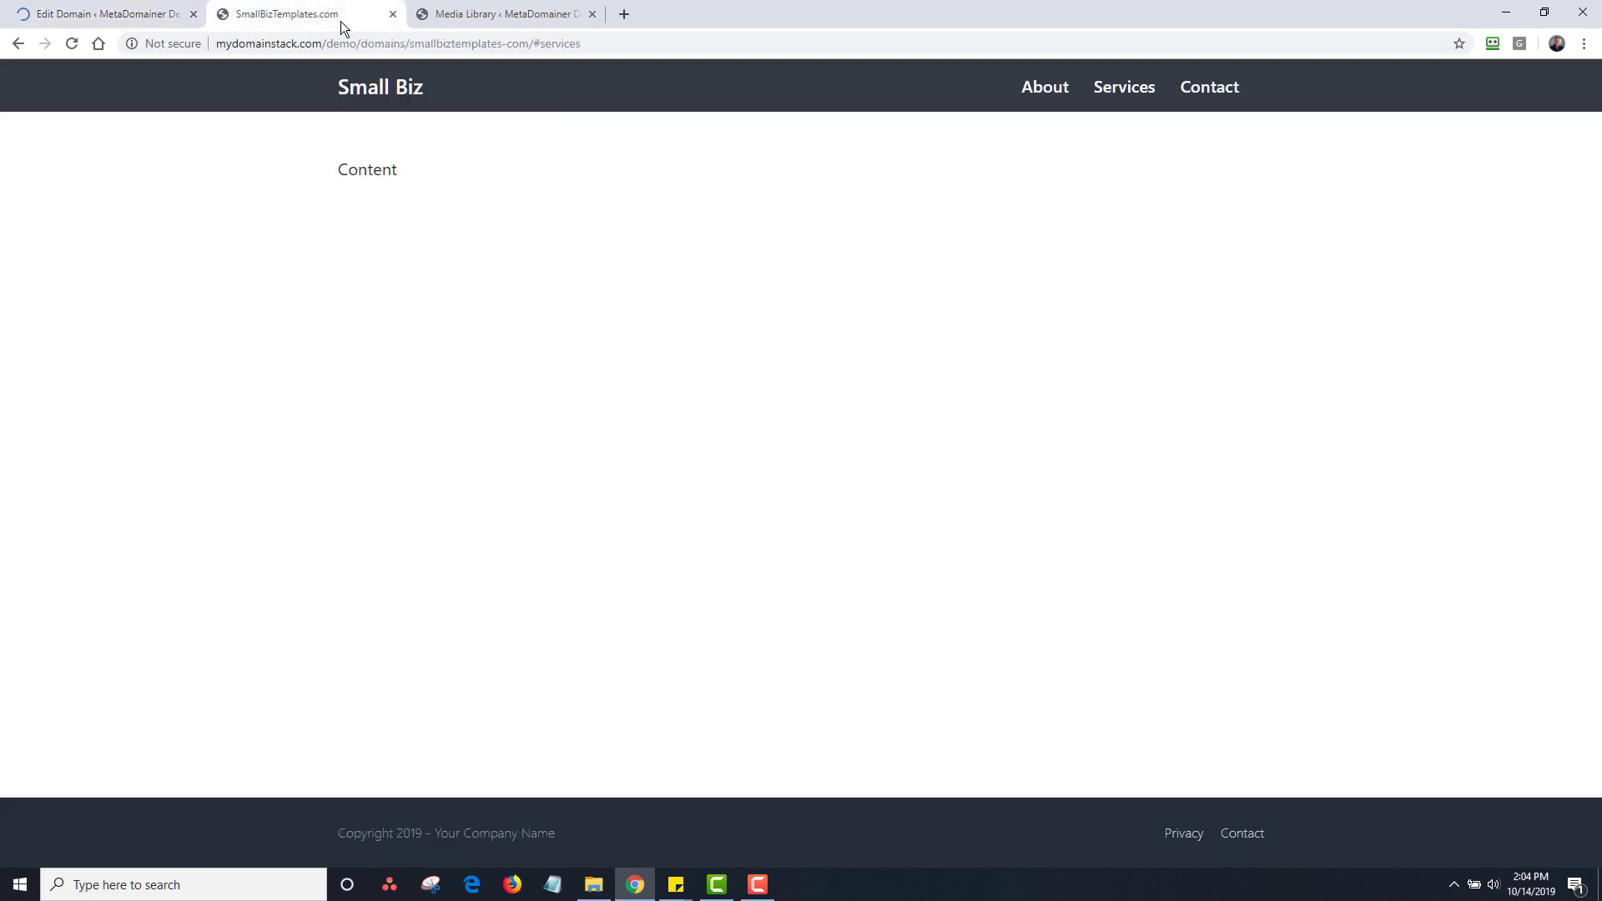
{"action": "left_click", "coordinate": [73, 44]}
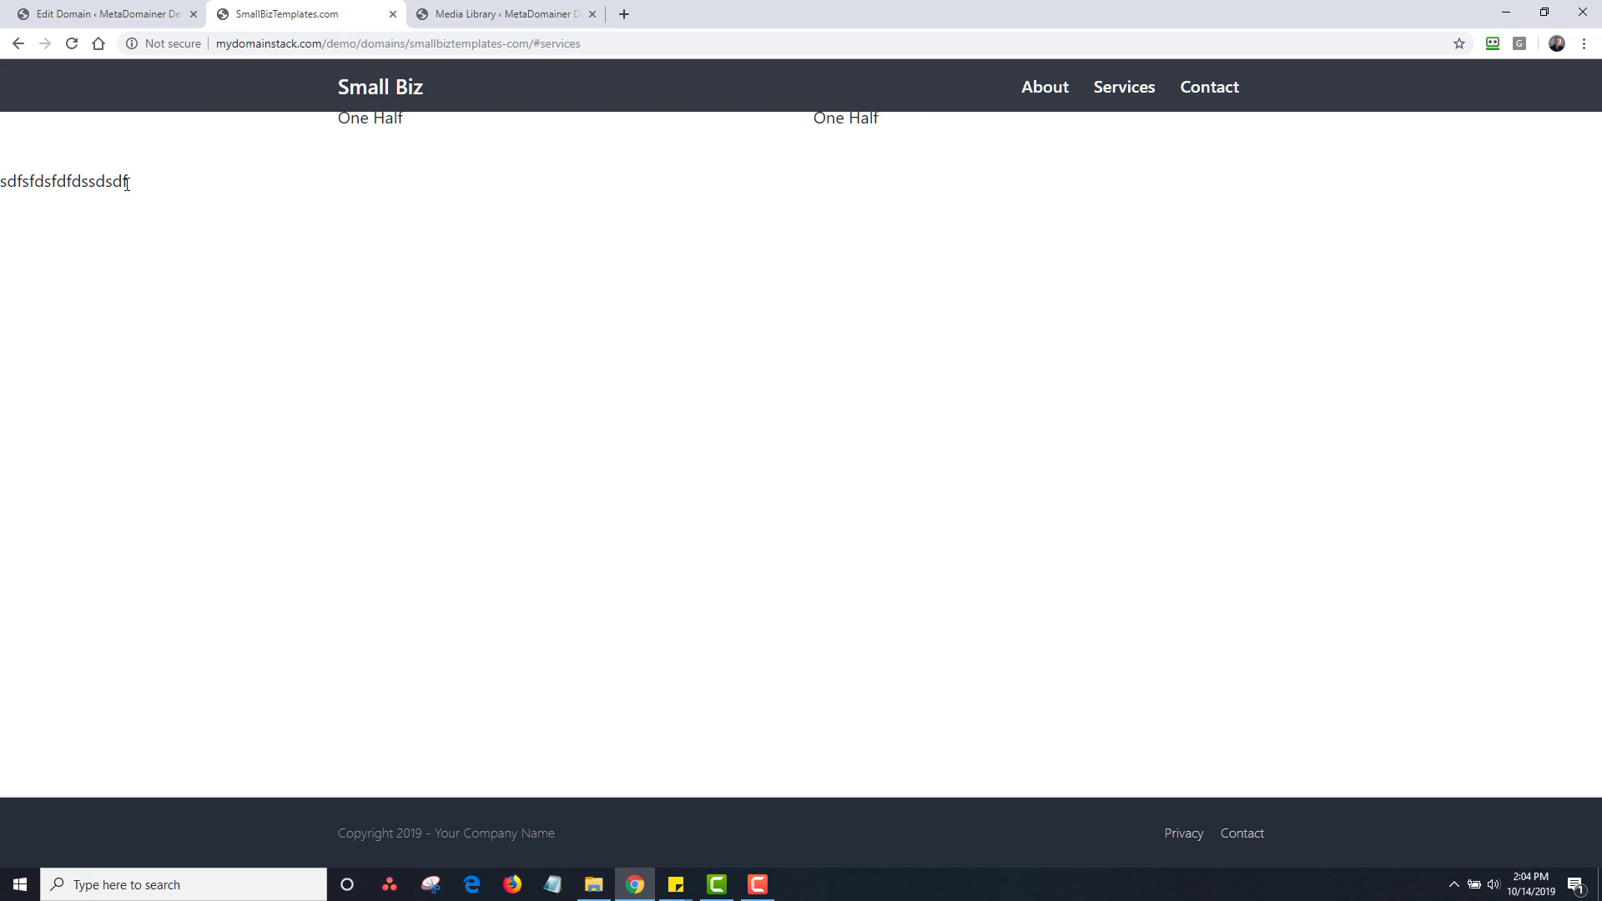
Replace all of the domain's test content with the predefined Small Biz 1 layout.
{"action": "left_click", "coordinate": [97, 18]}
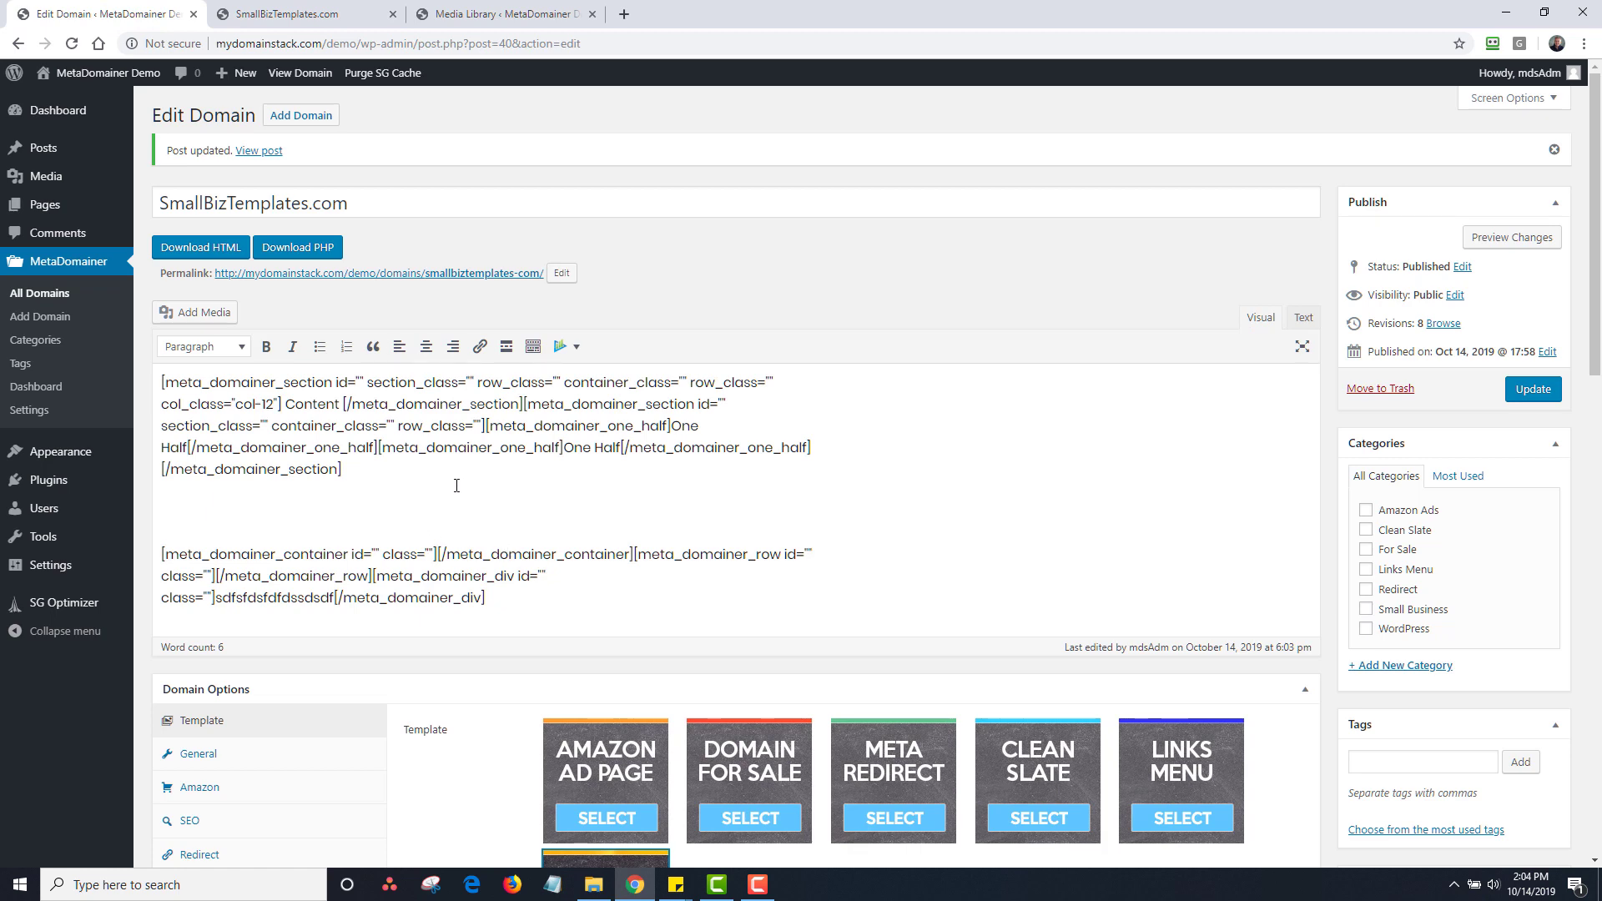
{"action": "left_click_drag", "start_coordinate": [629, 603], "coordinate": [161, 381]}
{"action": "key", "text": "BackSpace"}
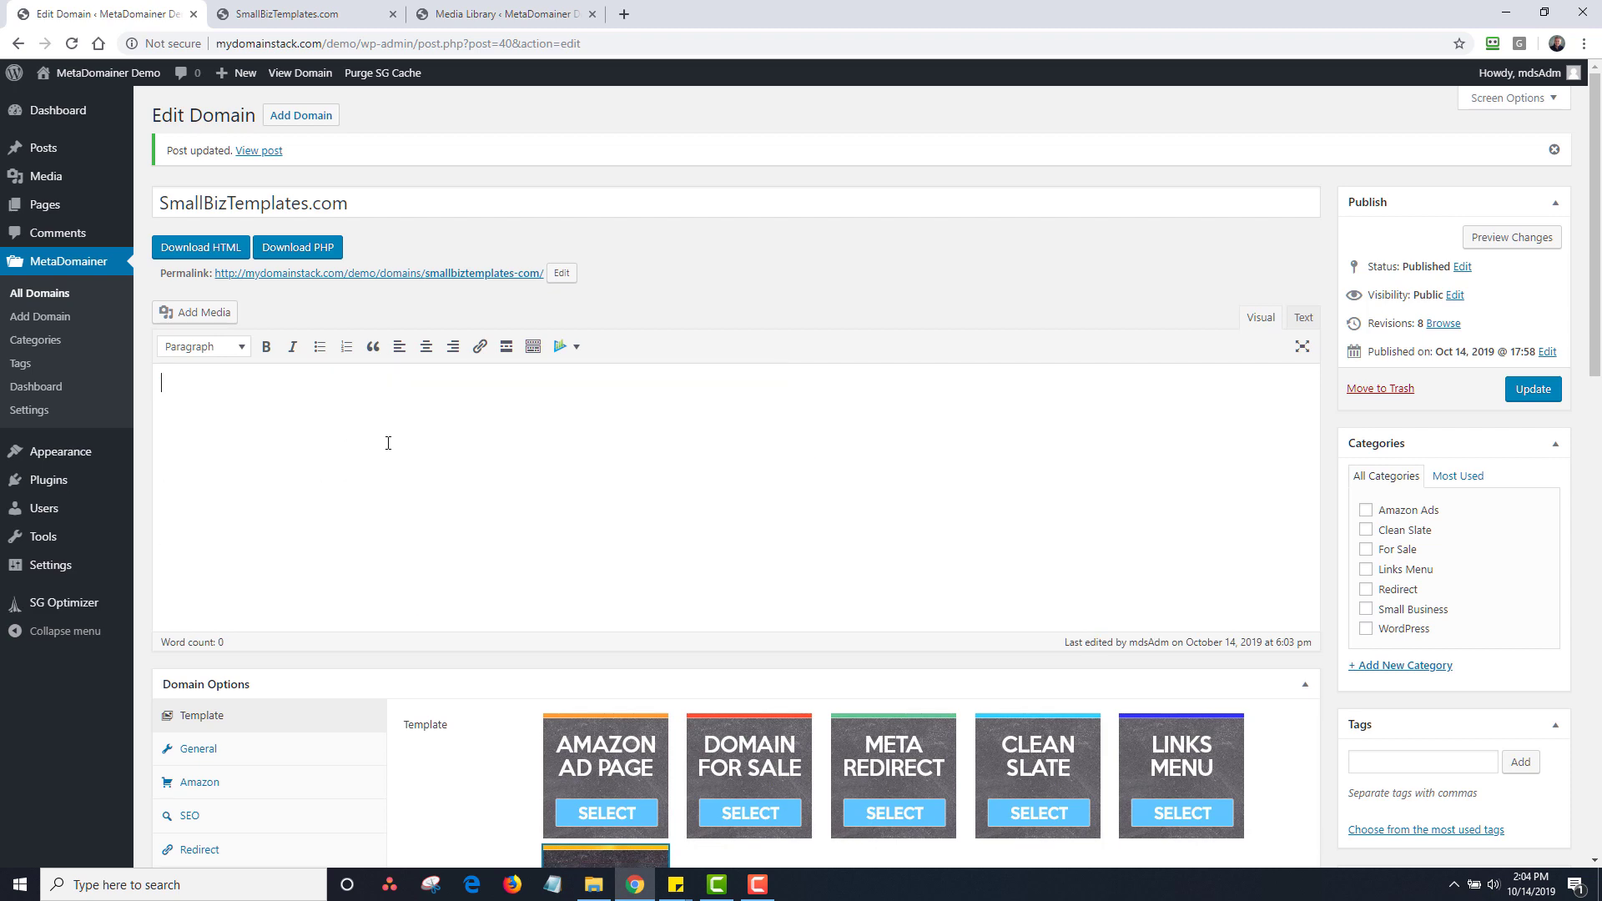
{"action": "left_click", "coordinate": [575, 346]}
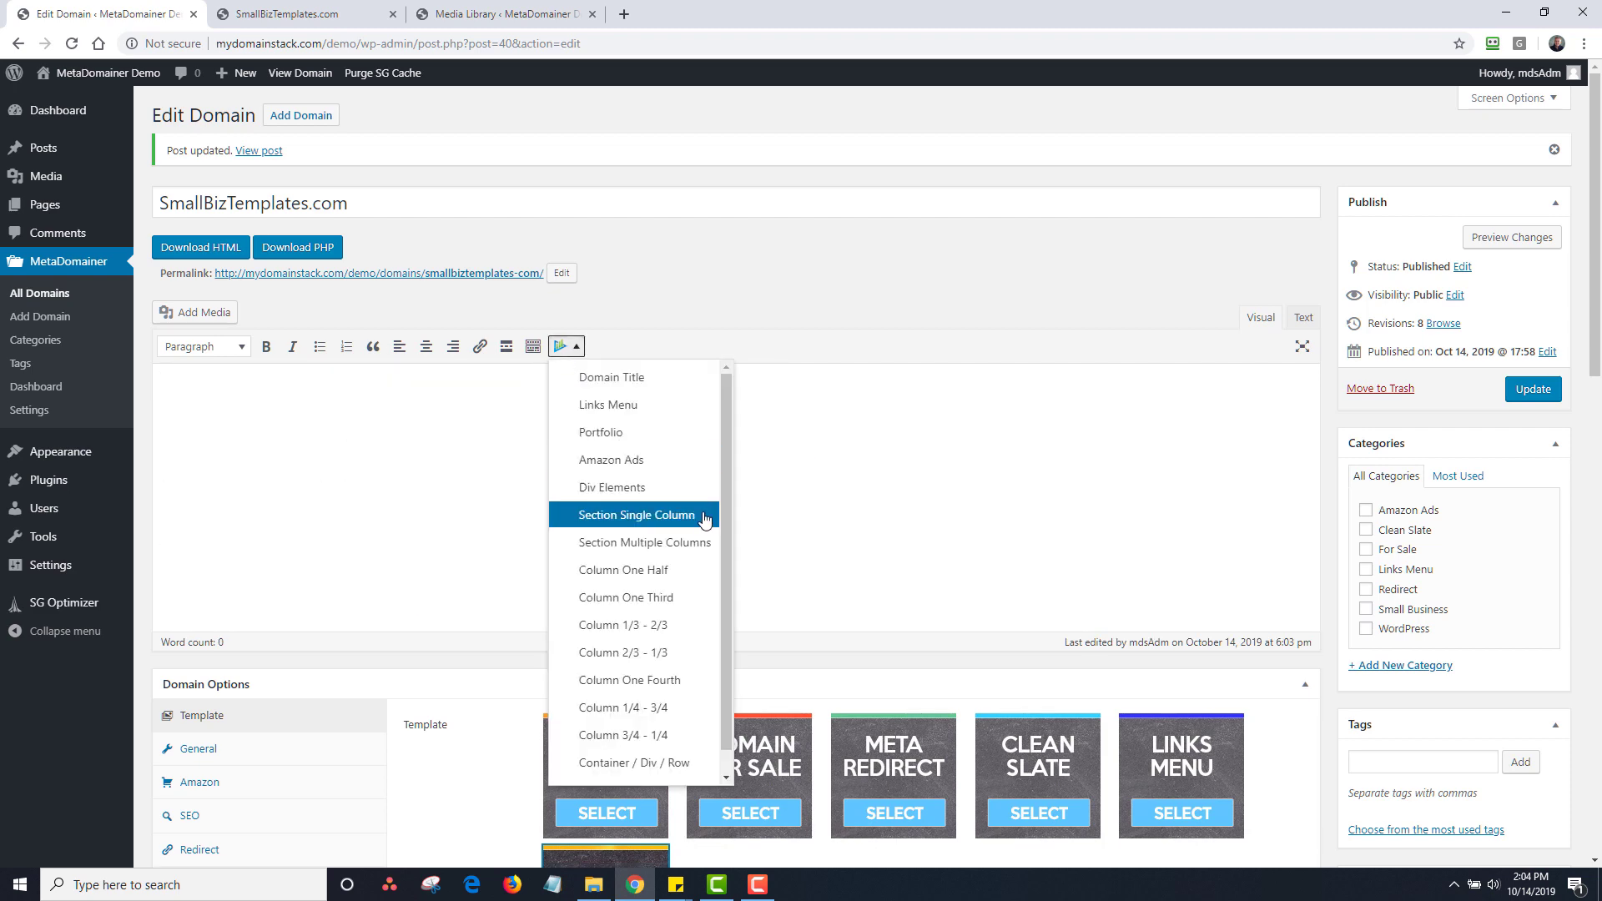
{"action": "scroll", "coordinate": [726, 522], "scroll_direction": "down", "scroll_amount": 2}
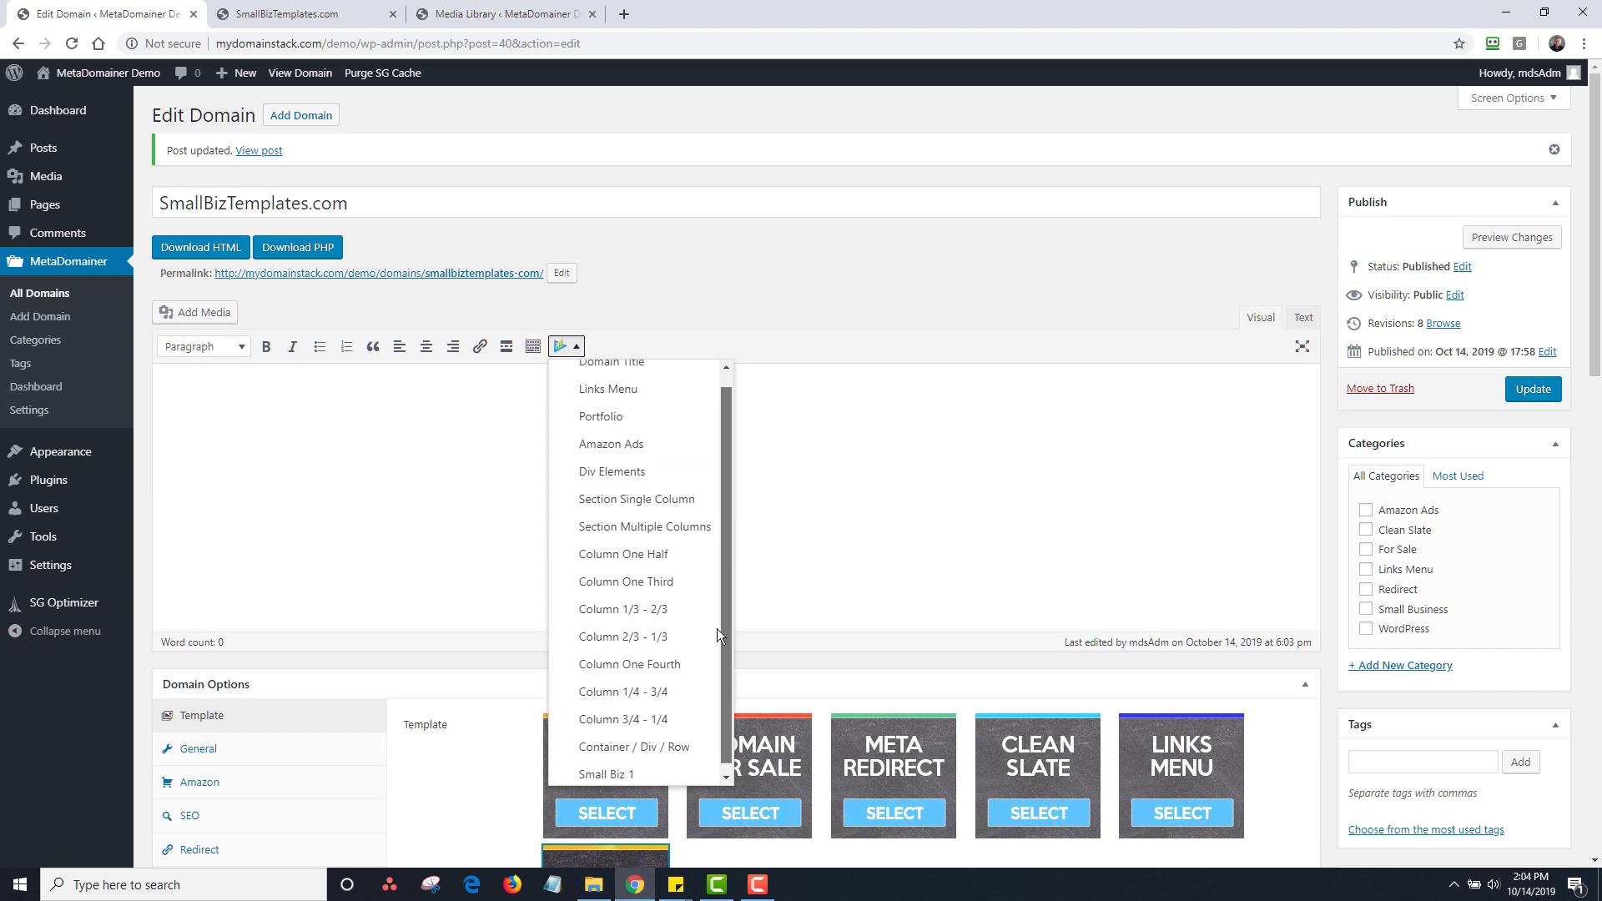
{"action": "left_click", "coordinate": [600, 766]}
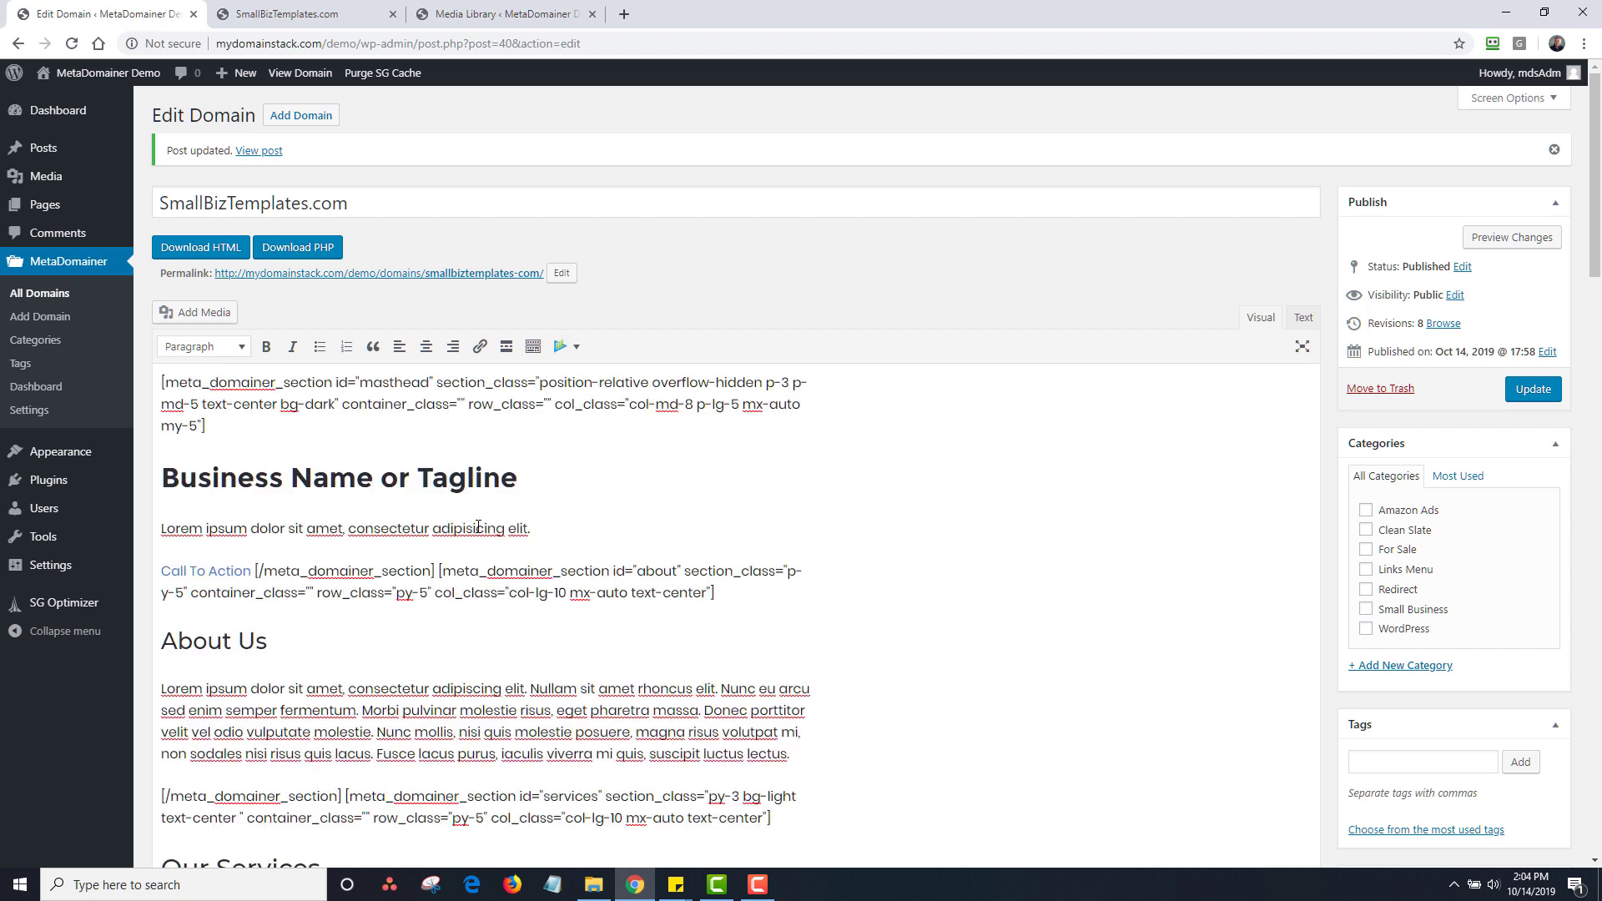